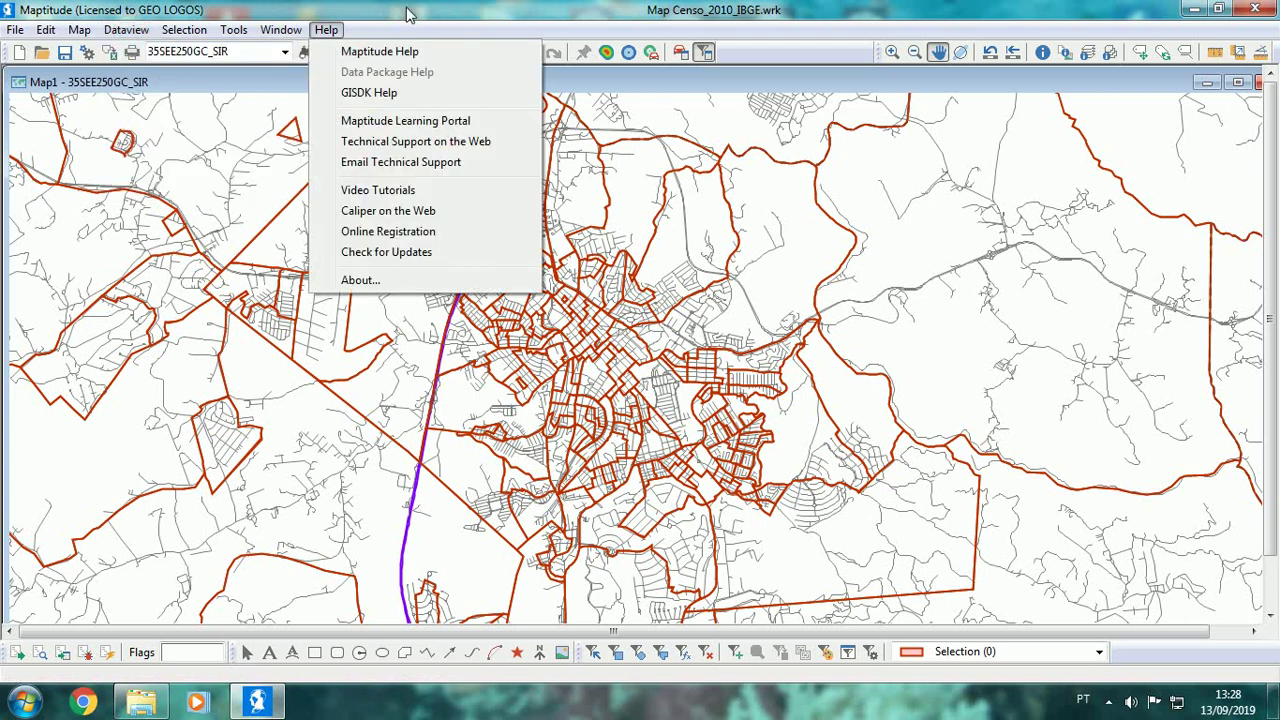
Step: Make Eixos de Logradouros the working layer and open its records in a new dataview
{"action": "left_click", "coordinate": [281, 29]}
{"action": "left_click", "coordinate": [281, 52]}
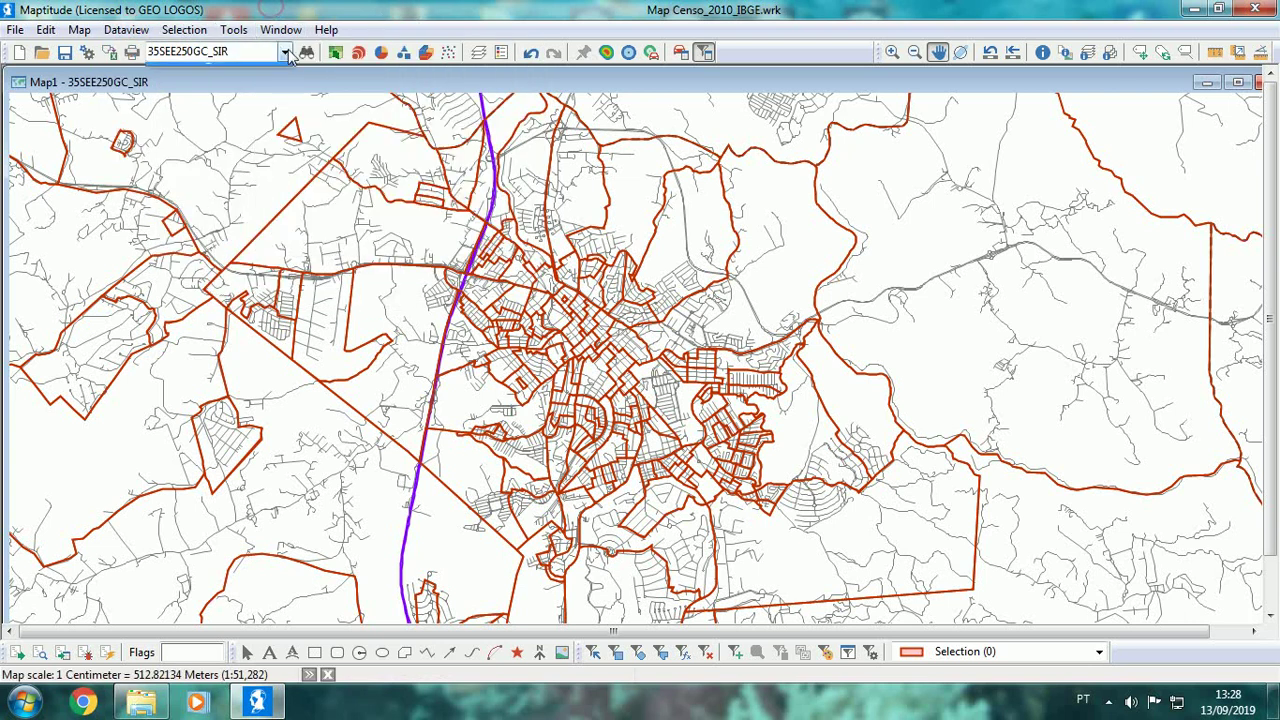
{"action": "left_click", "coordinate": [215, 84]}
{"action": "left_click", "coordinate": [138, 31]}
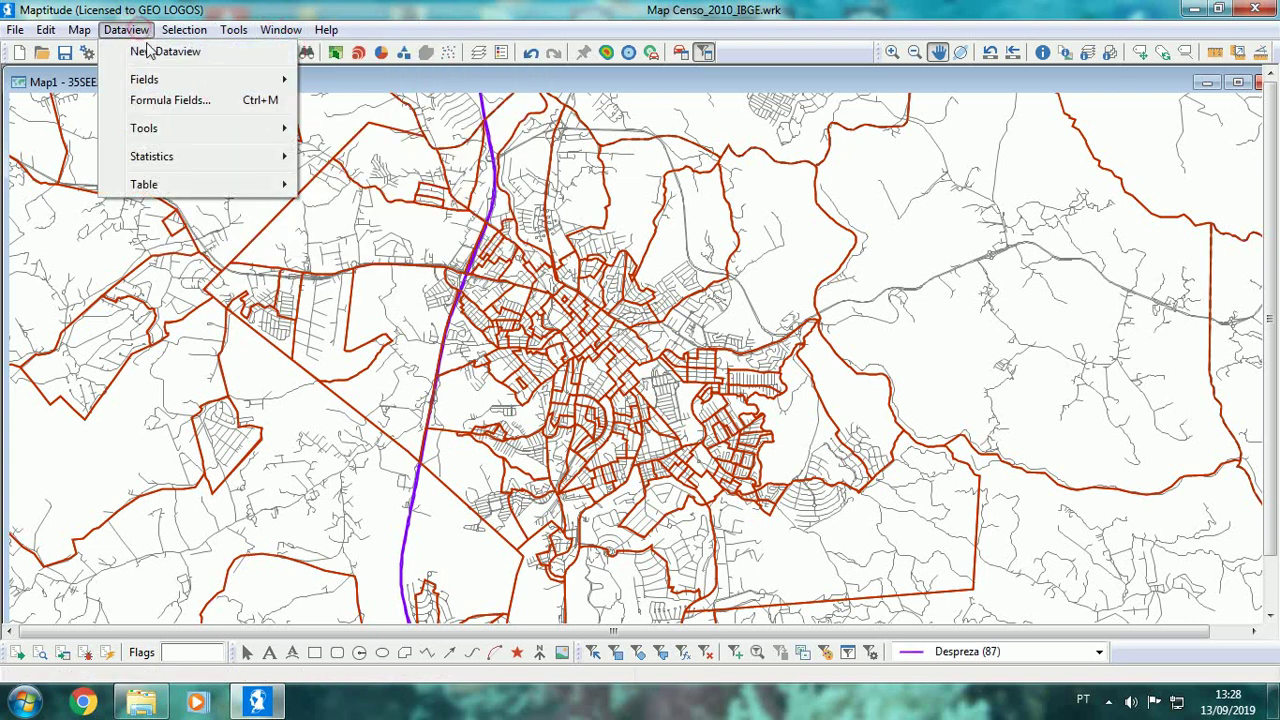
{"action": "left_click", "coordinate": [145, 51]}
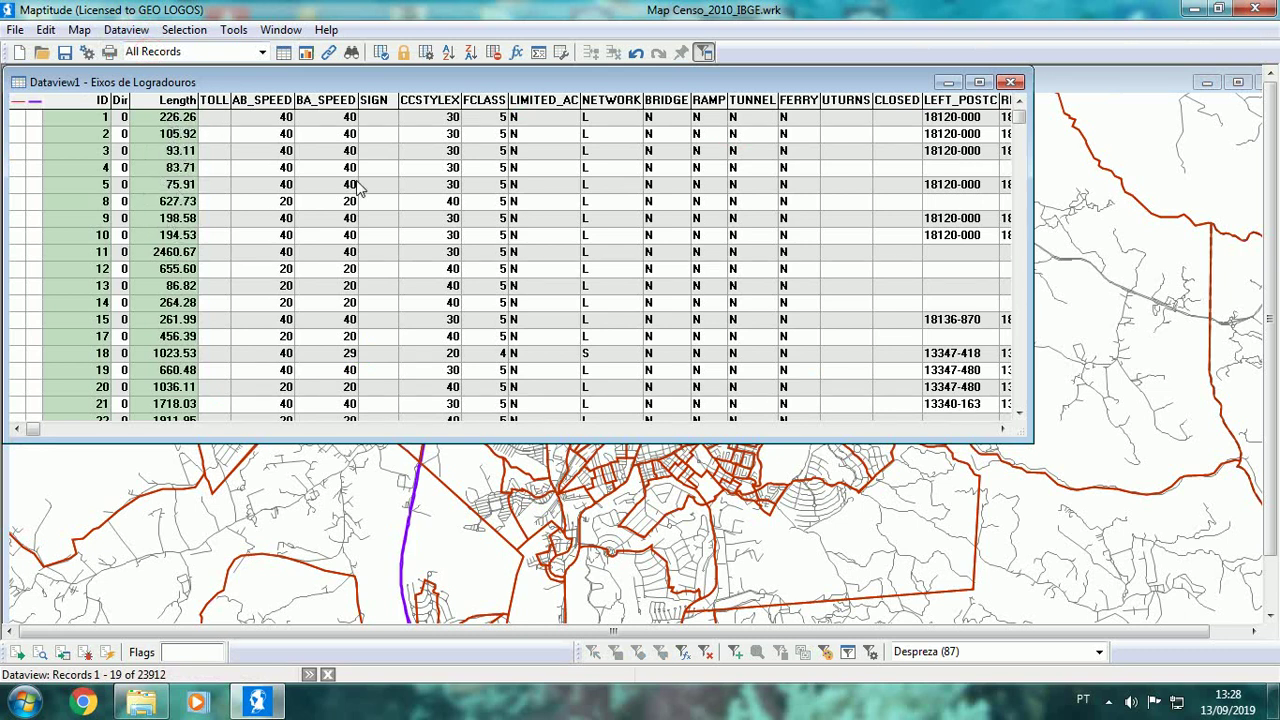
{"action": "left_click", "coordinate": [1011, 83]}
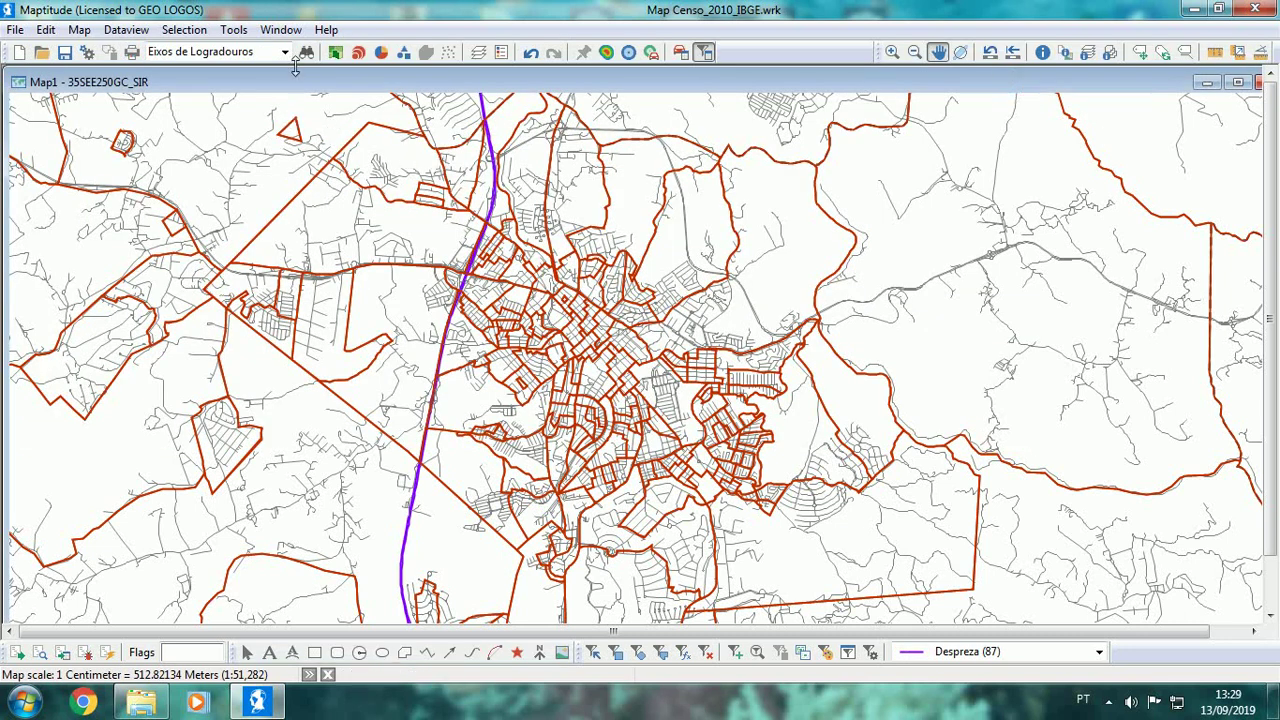
{"action": "left_click", "coordinate": [135, 30]}
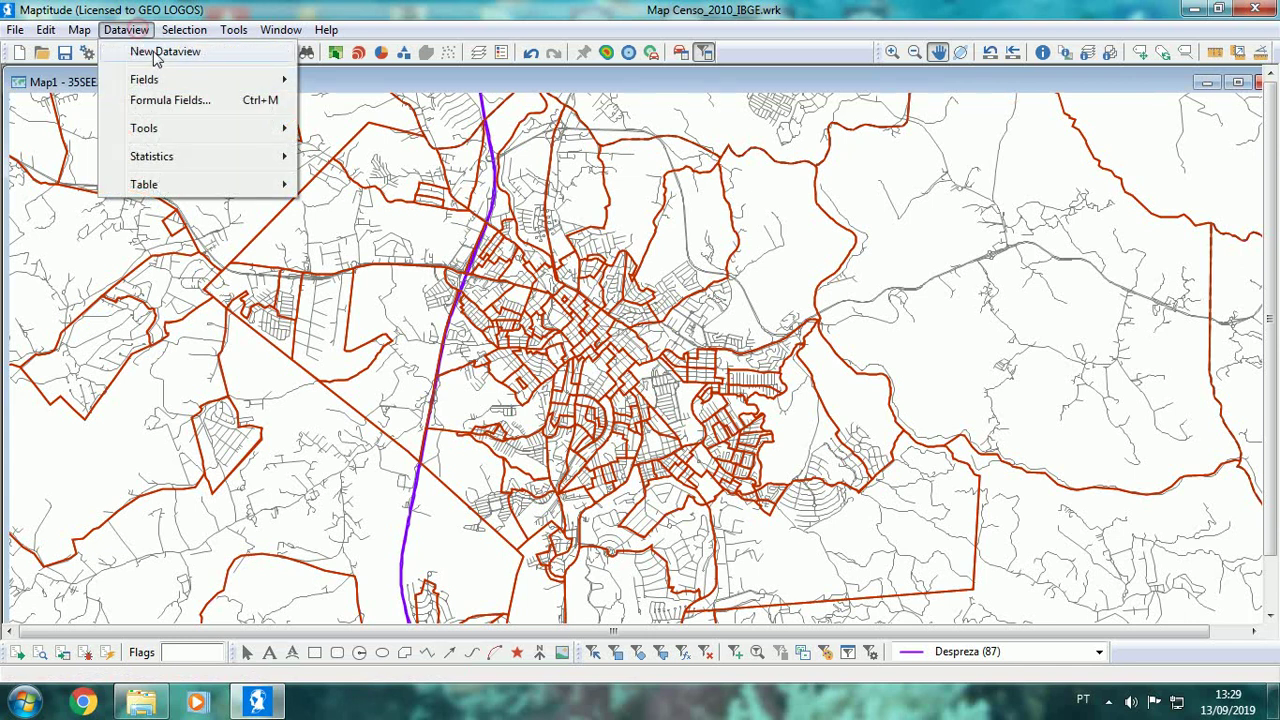
{"action": "left_click", "coordinate": [147, 48]}
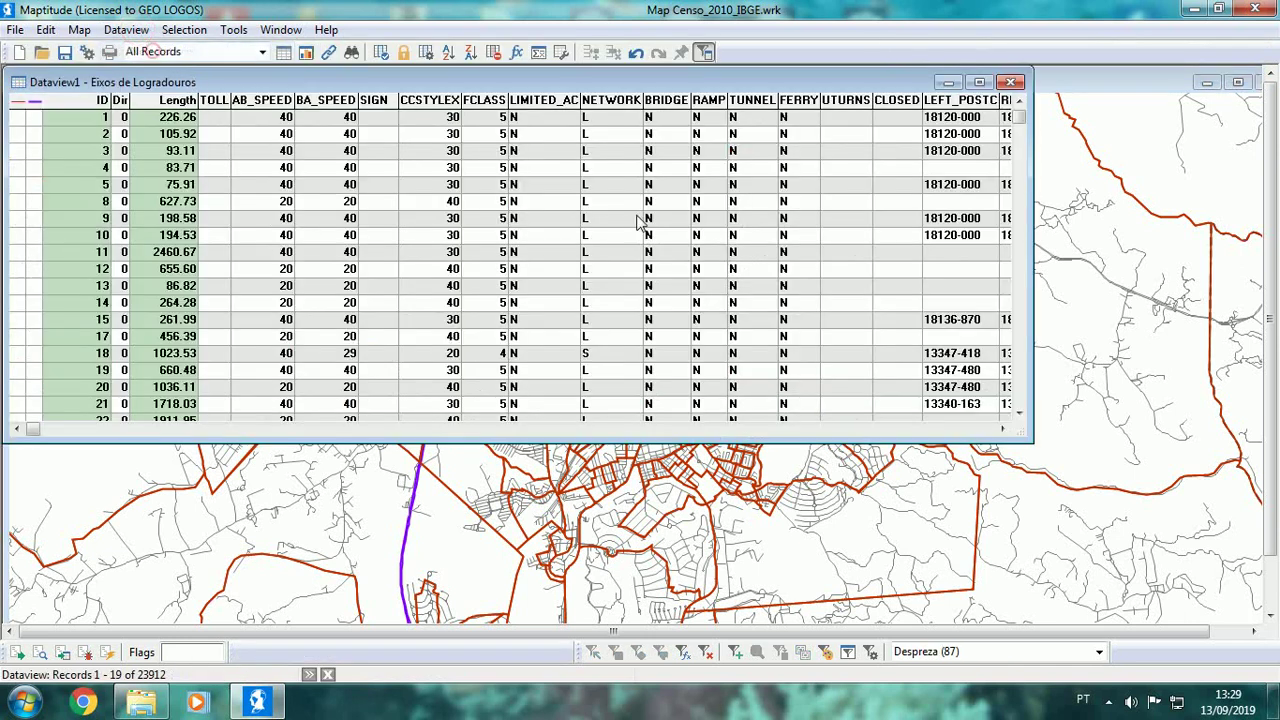
Step: Examine the street name fields and the VELOCIDADE values in the Eixos de Logradouros table
{"action": "left_click", "coordinate": [976, 430]}
{"action": "left_click", "coordinate": [976, 430]}
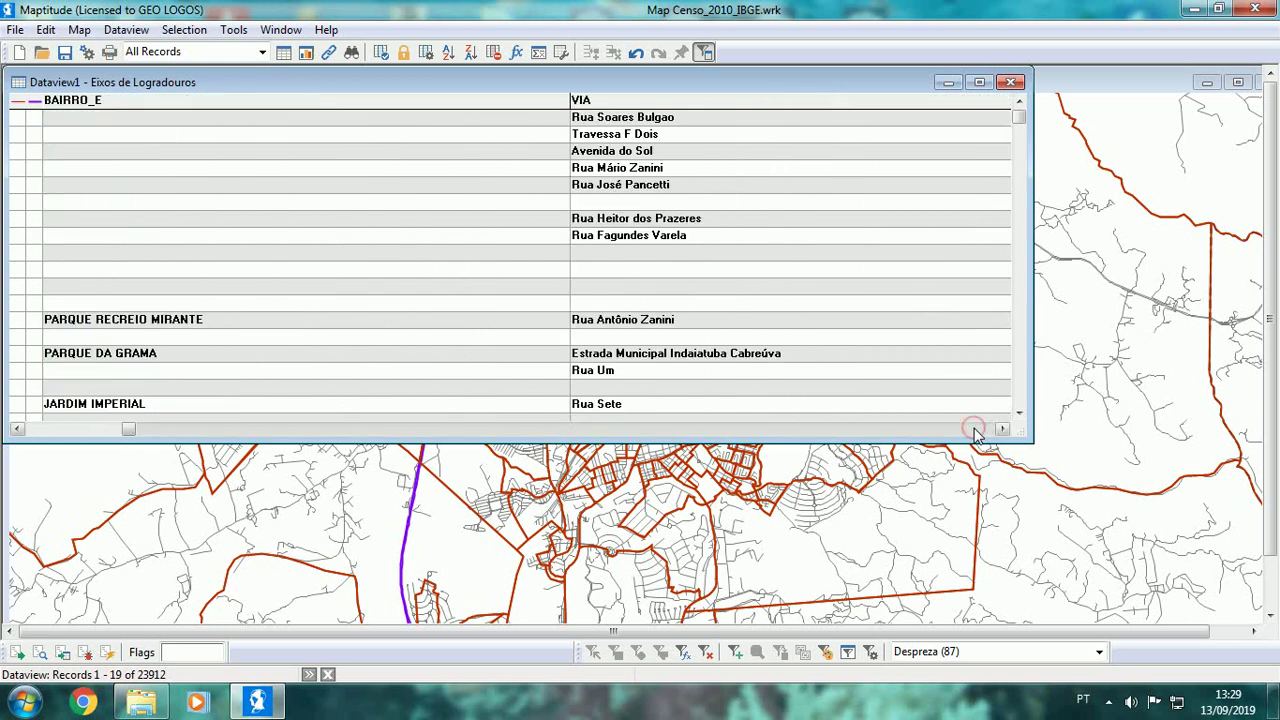
{"action": "left_click", "coordinate": [976, 430]}
{"action": "left_click", "coordinate": [976, 430]}
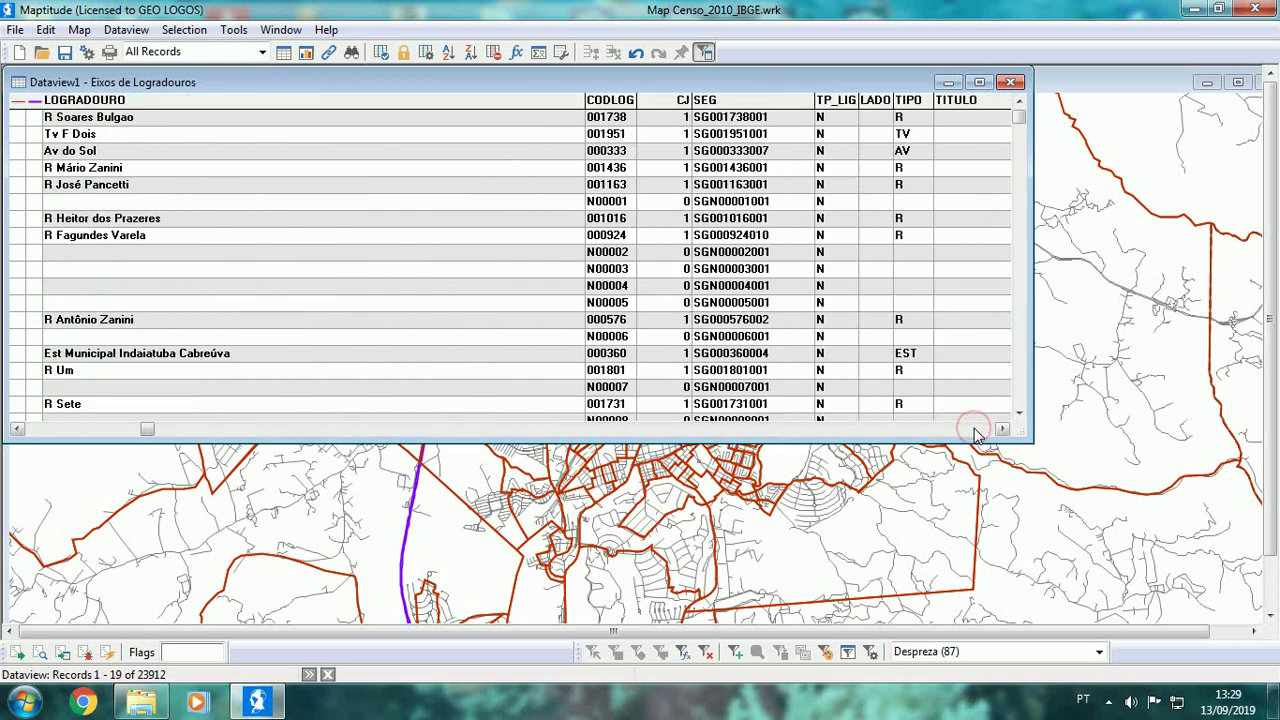
{"action": "left_click", "coordinate": [976, 430]}
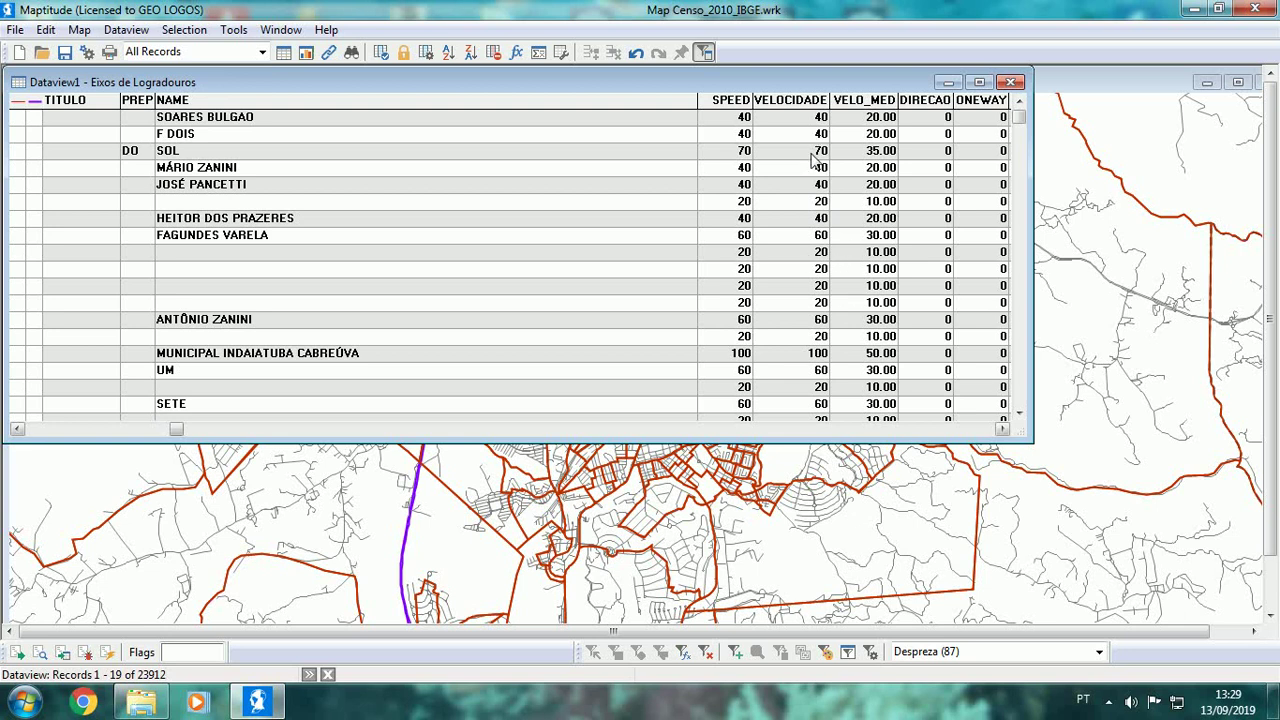
{"action": "left_click", "coordinate": [822, 236]}
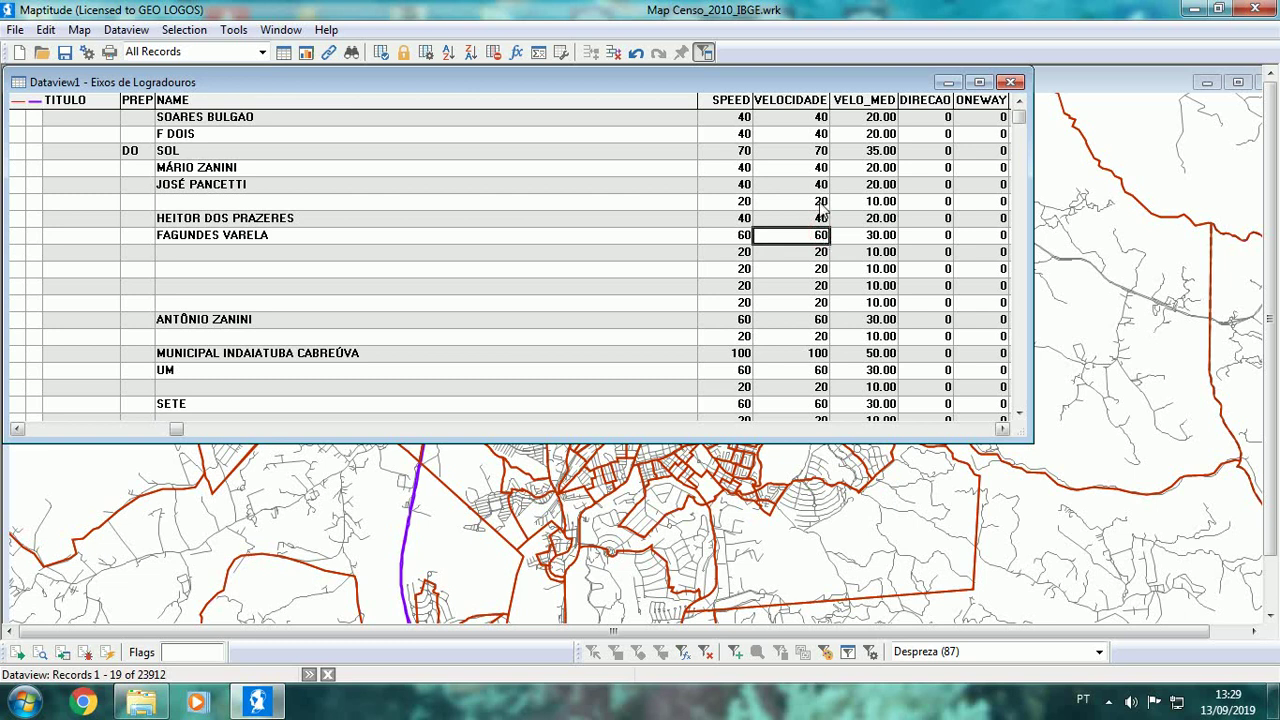
{"action": "left_click", "coordinate": [821, 202]}
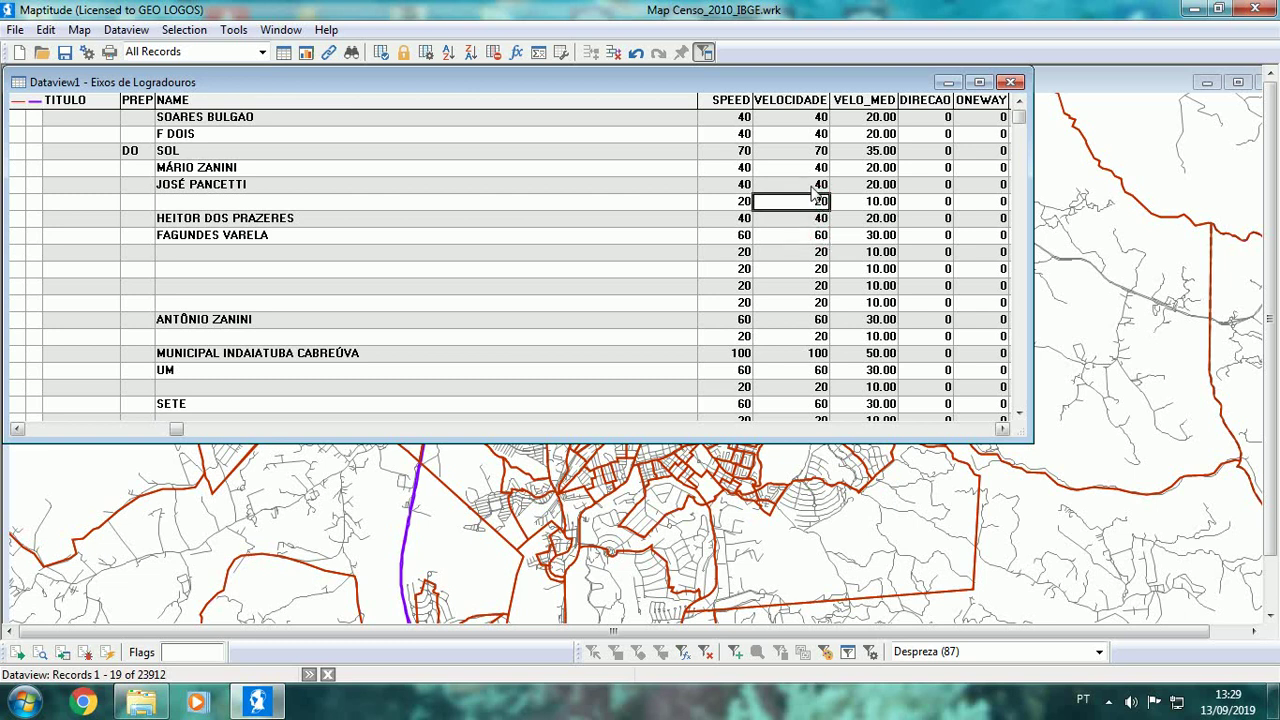
{"action": "left_click", "coordinate": [818, 186]}
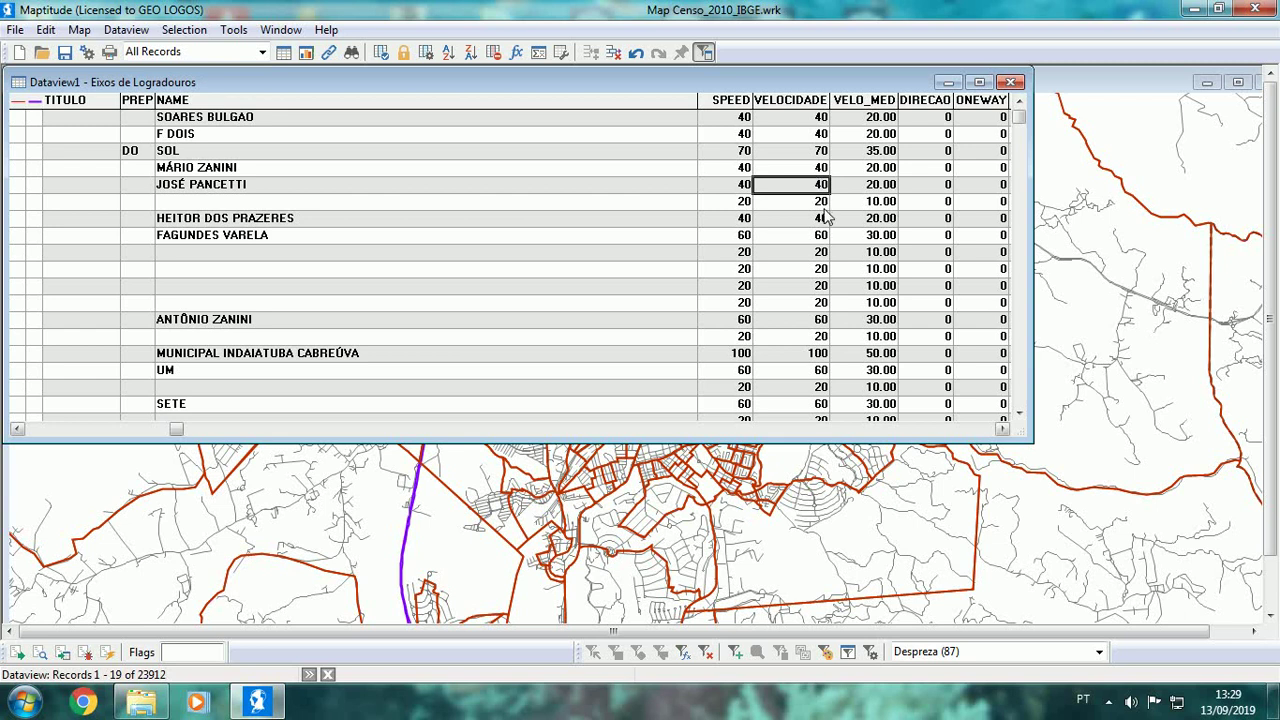
Step: Examine the VELO_MEDIA column and the other remaining fields of the street table, and close its dataview
{"action": "left_click", "coordinate": [984, 430]}
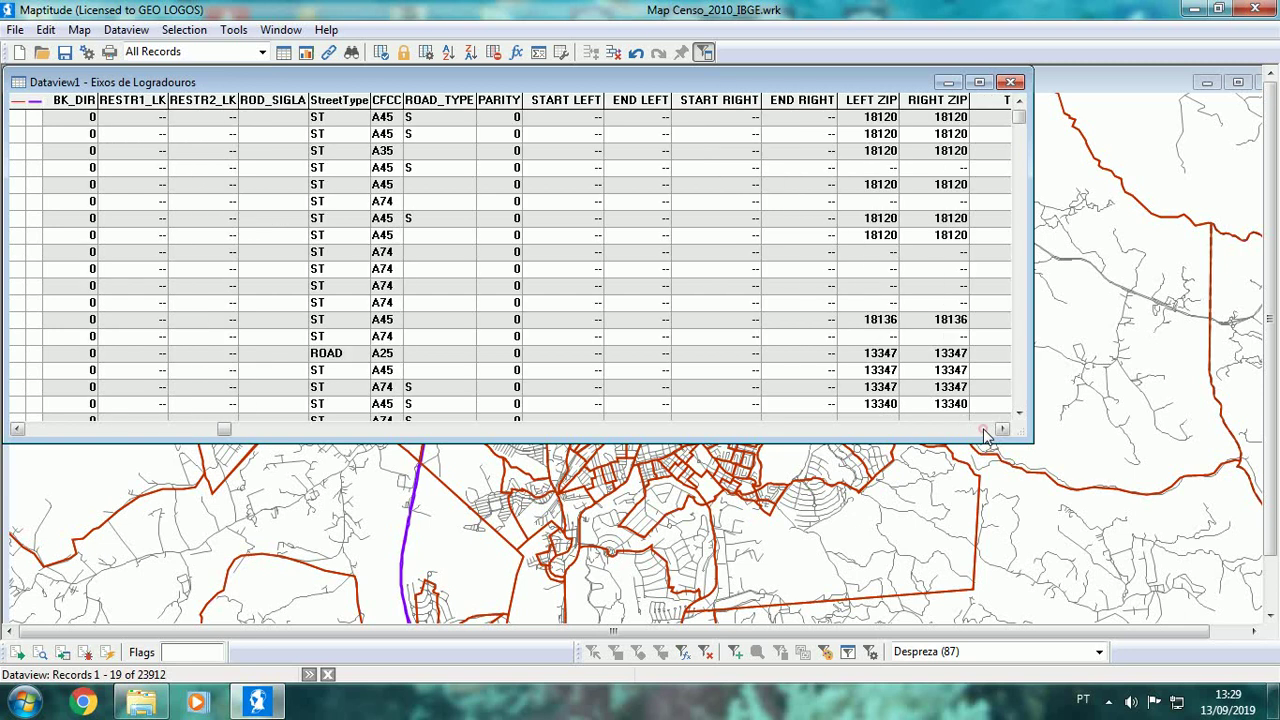
{"action": "left_click_drag", "start_coordinate": [984, 430], "coordinate": [984, 430]}
{"action": "left_click", "coordinate": [748, 100]}
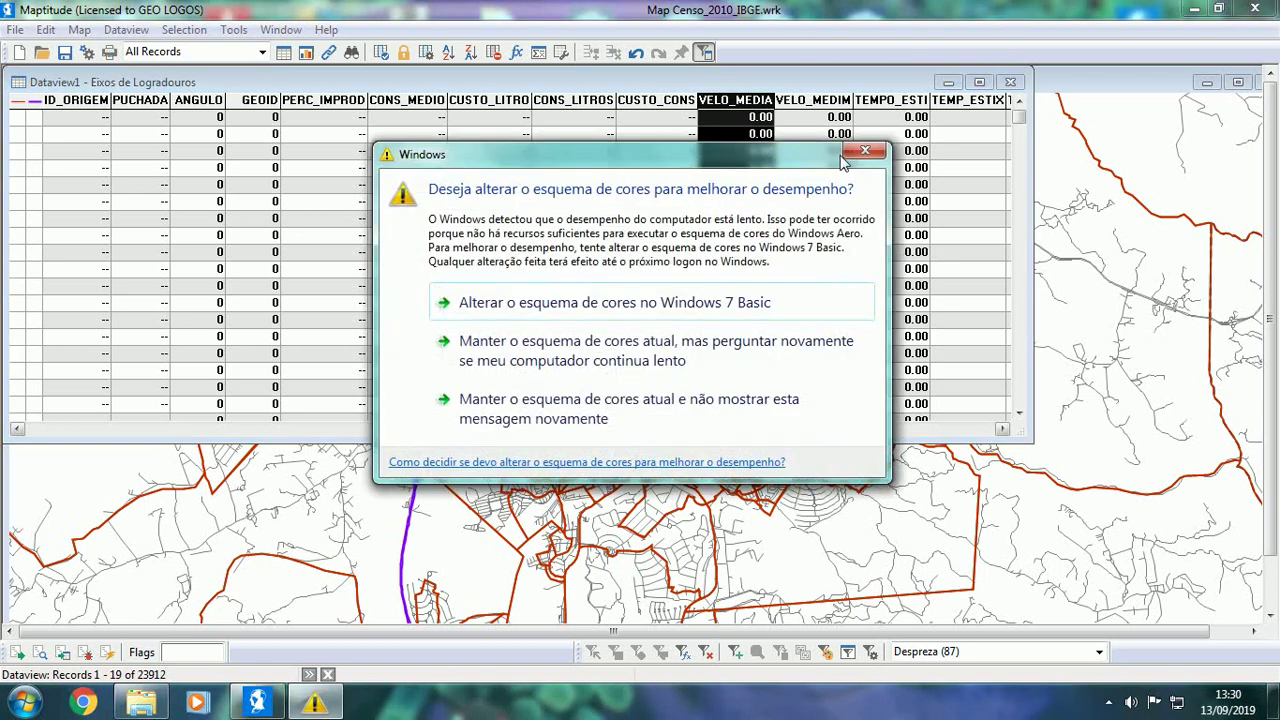
{"action": "left_click", "coordinate": [862, 152]}
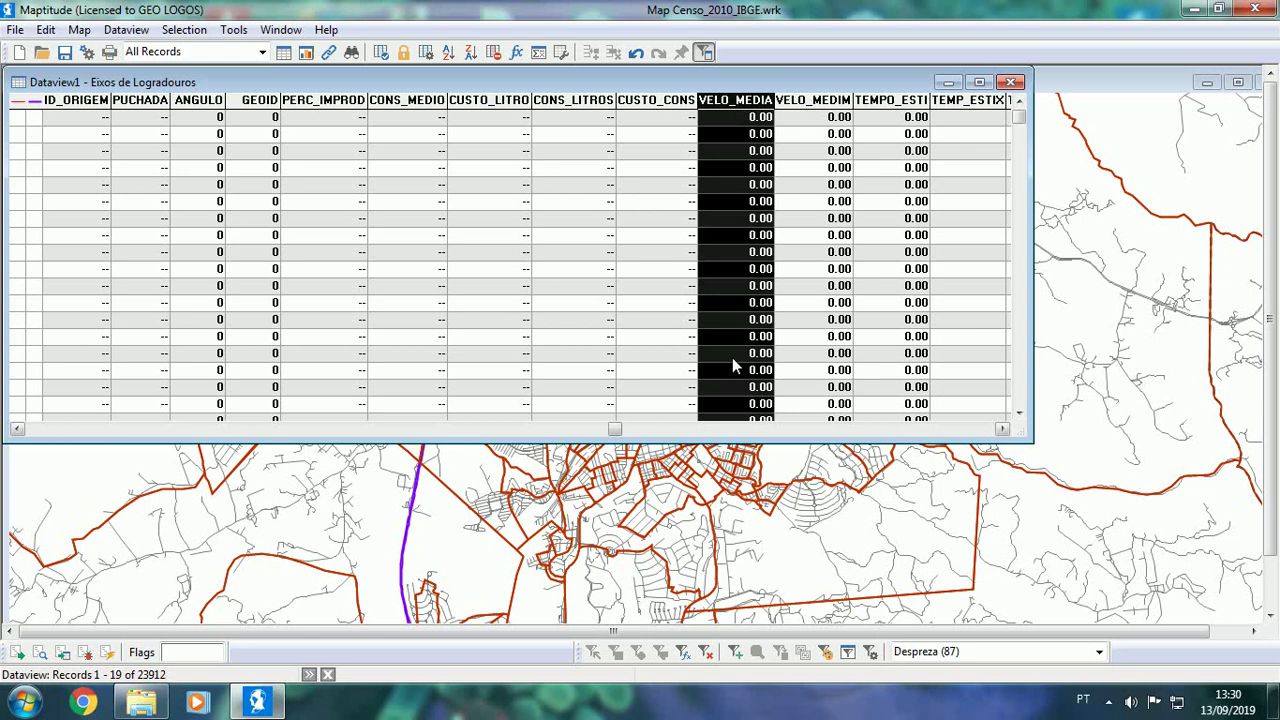
{"action": "left_click", "coordinate": [60, 430]}
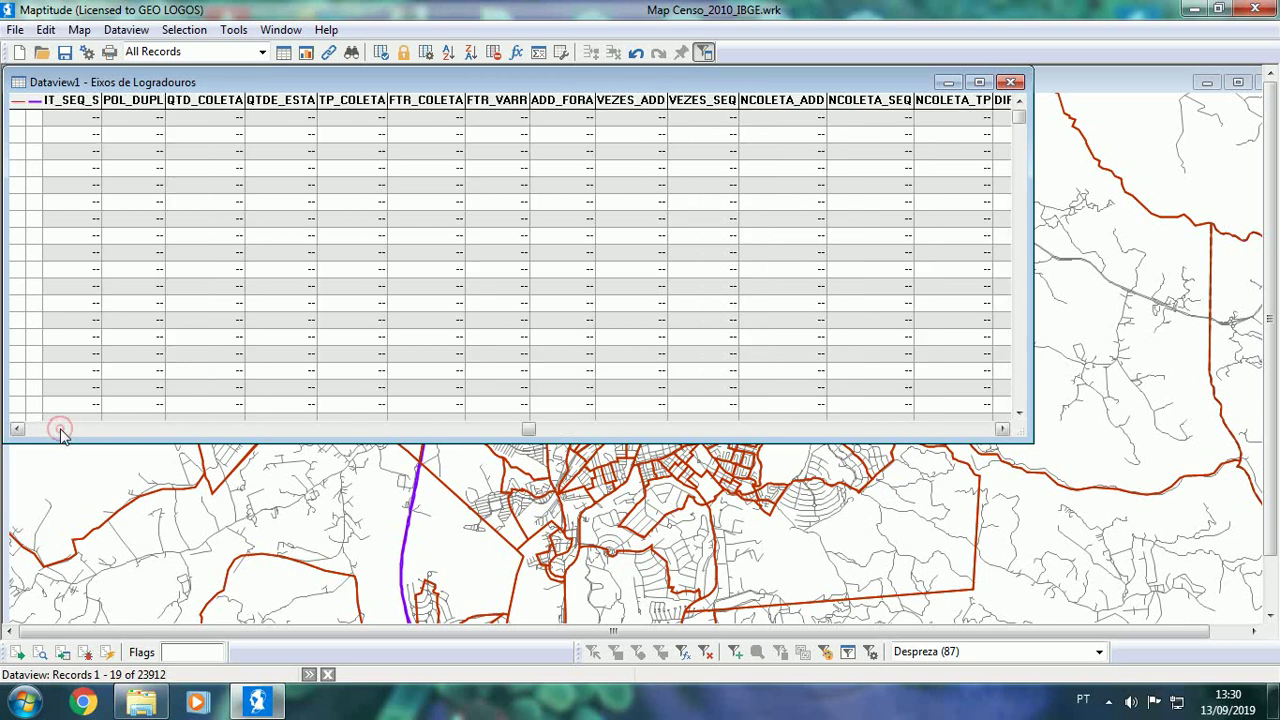
{"action": "left_click", "coordinate": [60, 430]}
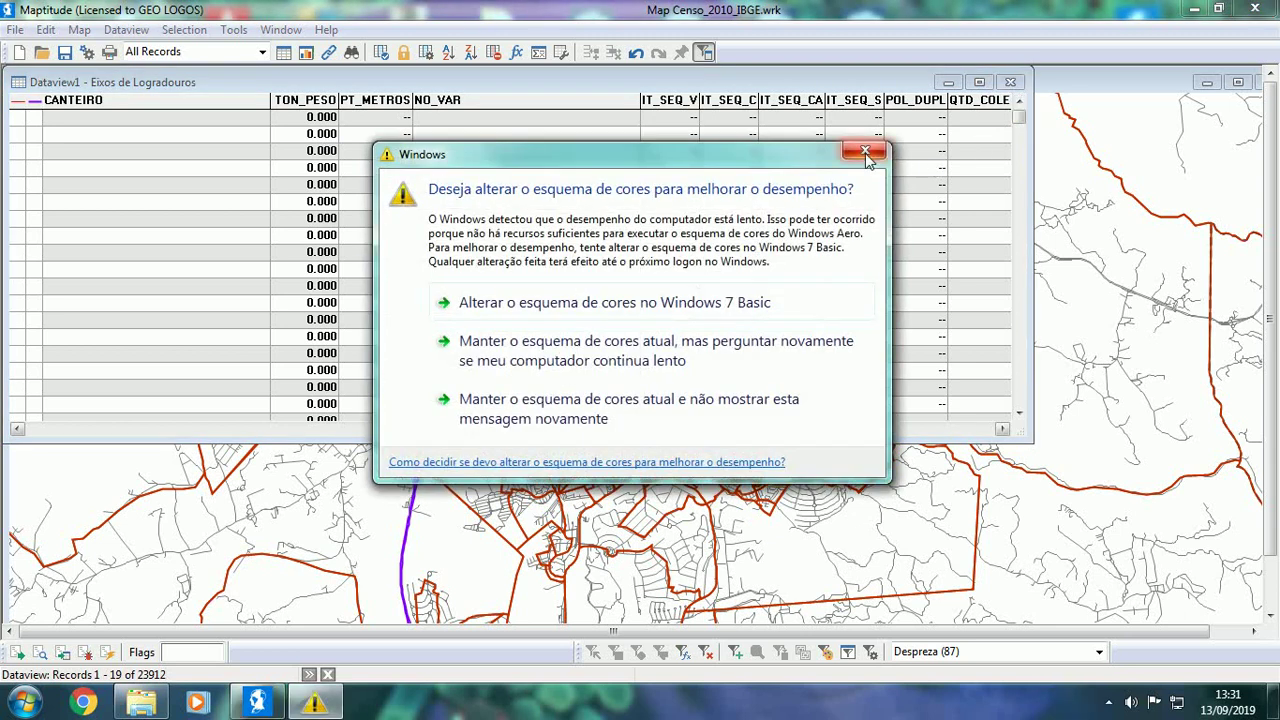
{"action": "left_click", "coordinate": [864, 152]}
{"action": "left_click", "coordinate": [1010, 82]}
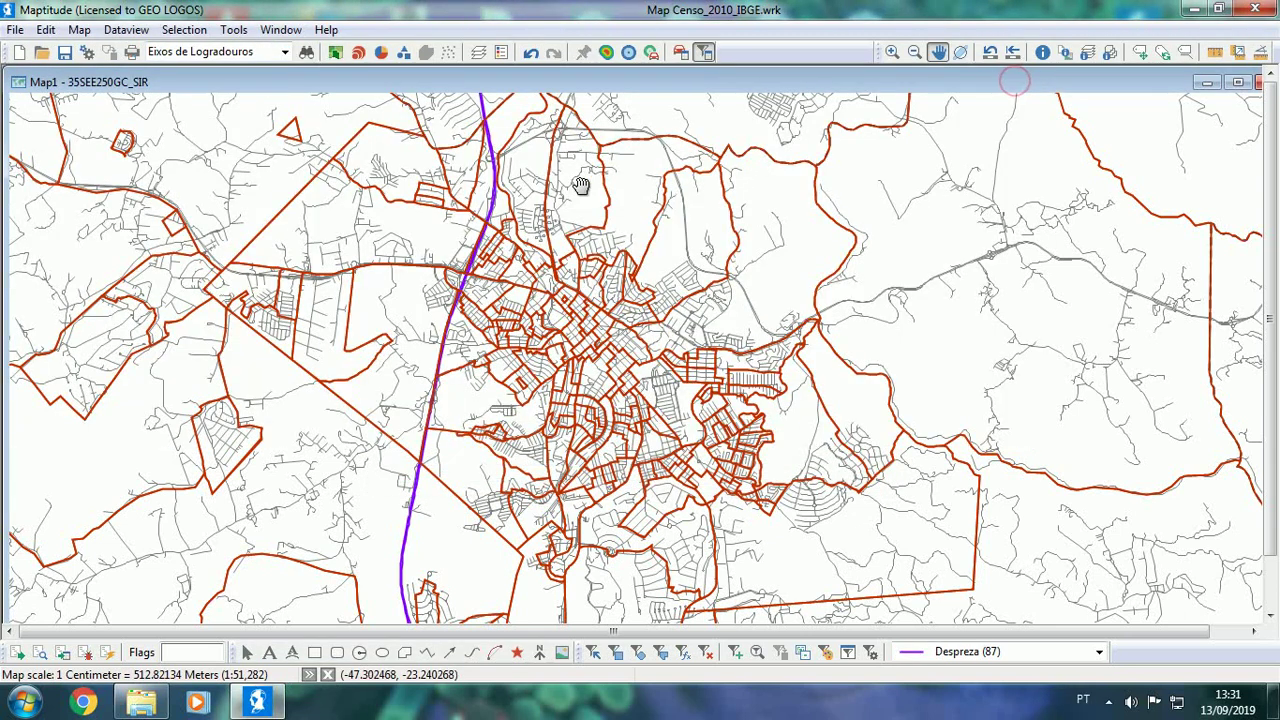
Step: Make 35SEE250GC_SIR the working layer and open its records in a new dataview, viewing through to the V012 field
{"action": "left_click", "coordinate": [284, 51]}
{"action": "left_click", "coordinate": [211, 97]}
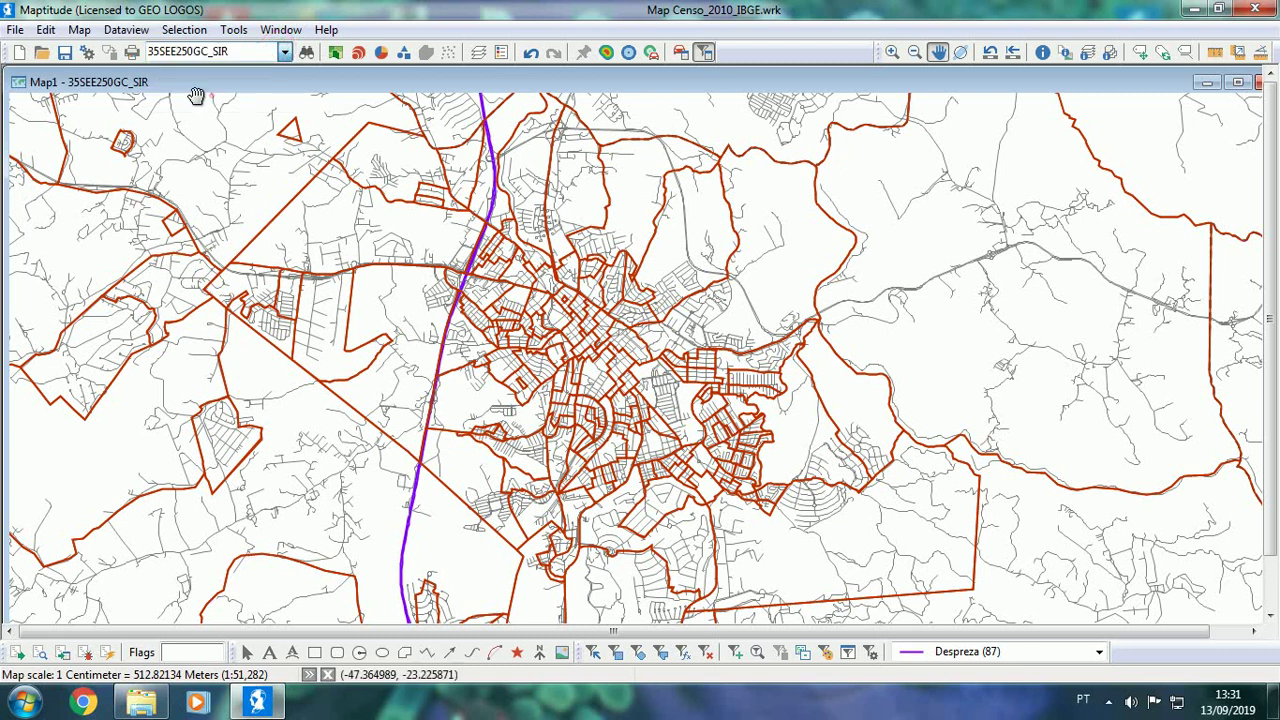
{"action": "left_click", "coordinate": [126, 29]}
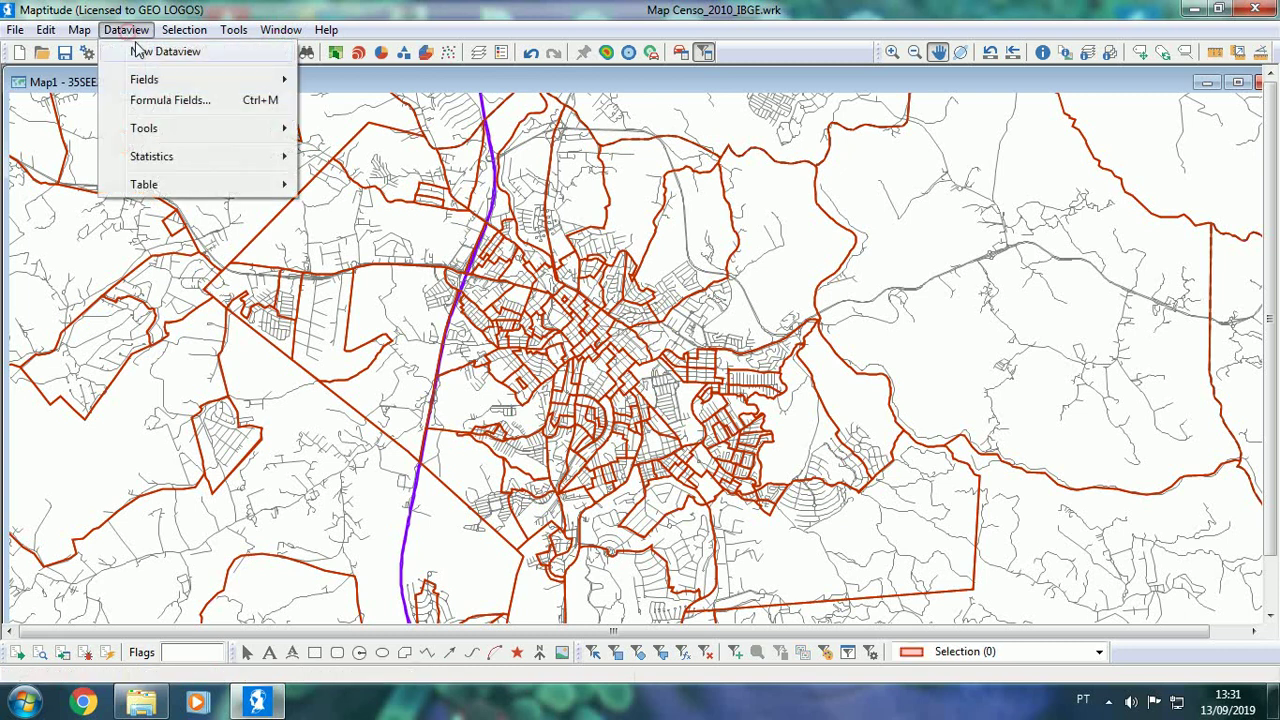
{"action": "left_click", "coordinate": [140, 52]}
{"action": "left_click", "coordinate": [866, 430]}
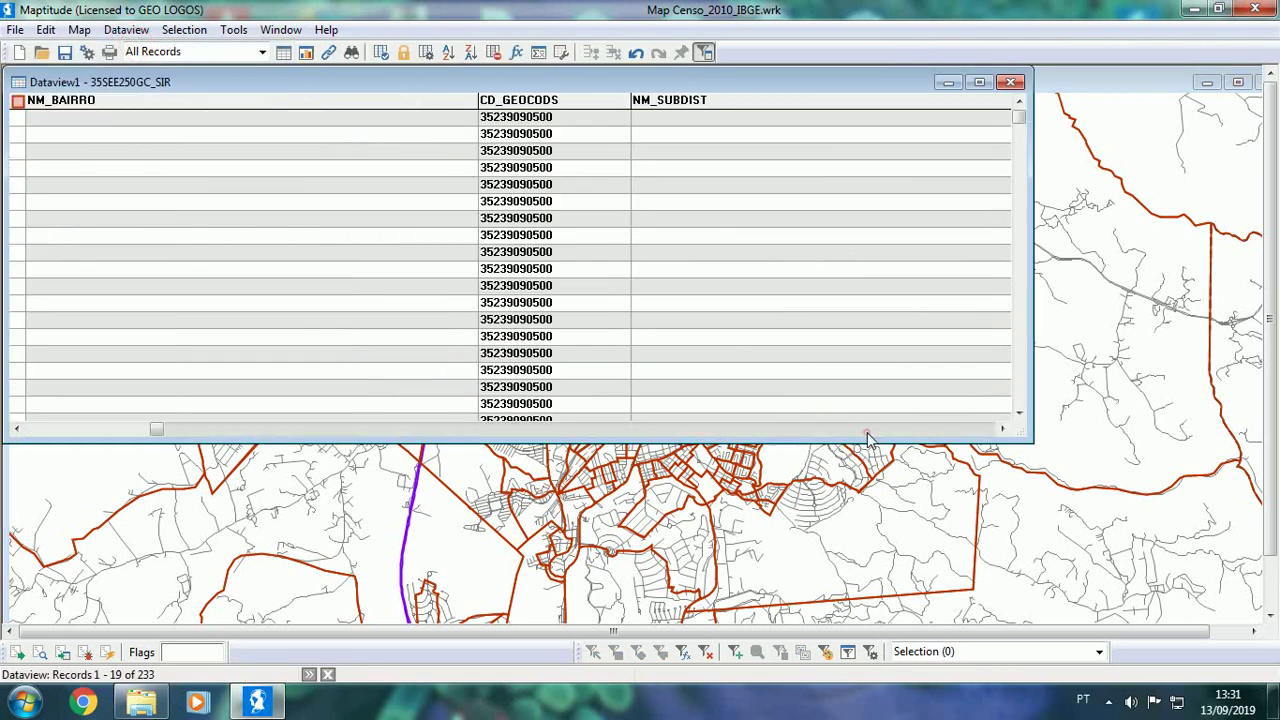
{"action": "left_click", "coordinate": [867, 430]}
{"action": "left_click", "coordinate": [866, 430]}
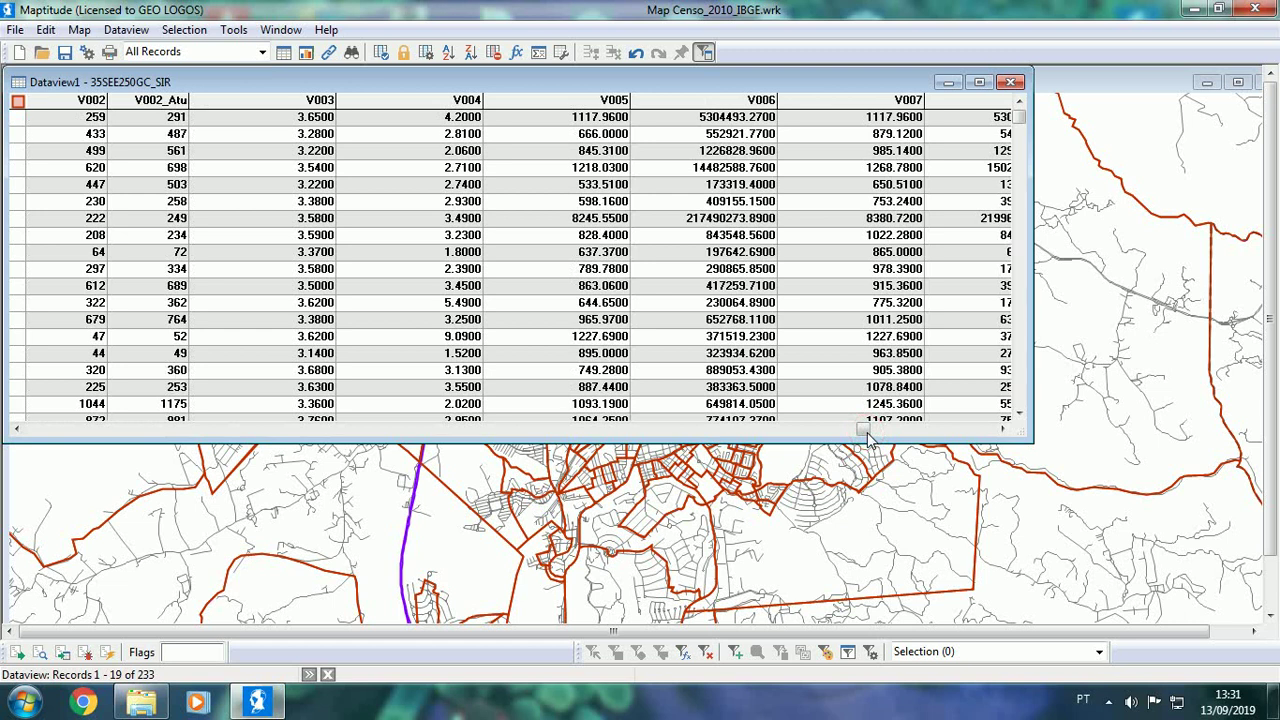
{"action": "left_click", "coordinate": [952, 430]}
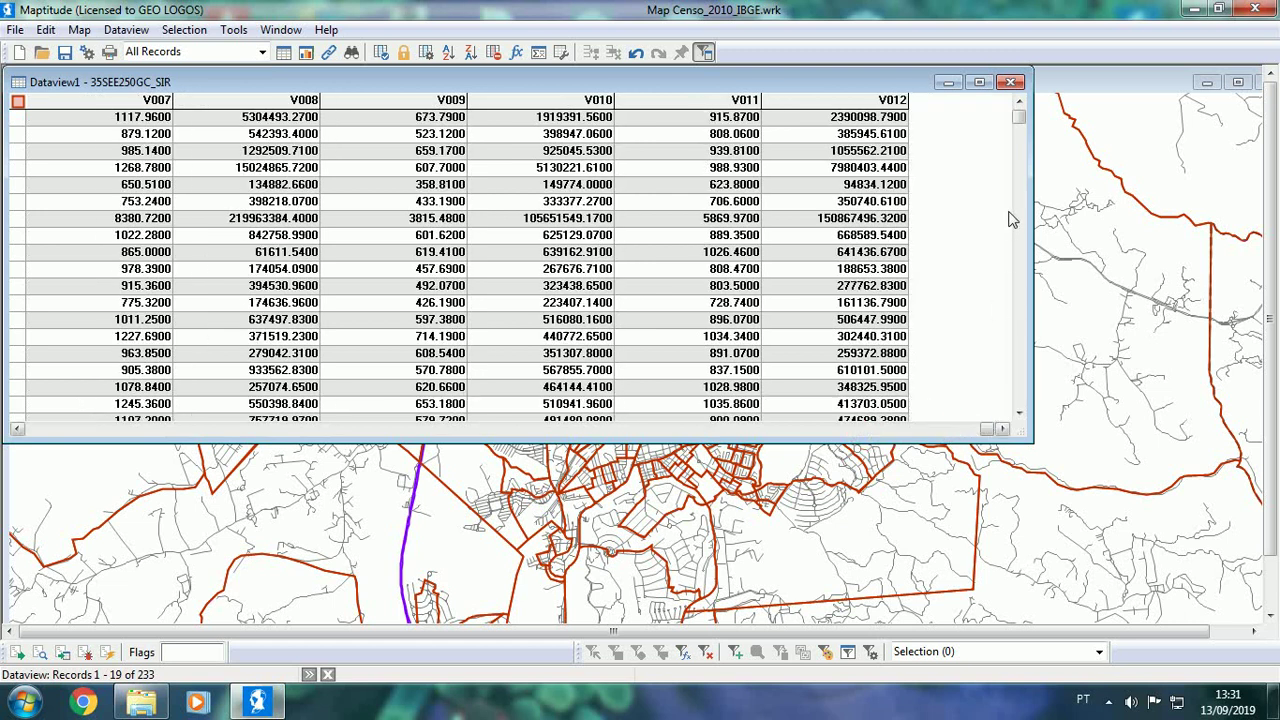
Step: Add a Real (8 bytes) field named GER_LIXO to the end of the 35SEE250GC_SIR table structure and save the change
{"action": "left_click", "coordinate": [126, 30]}
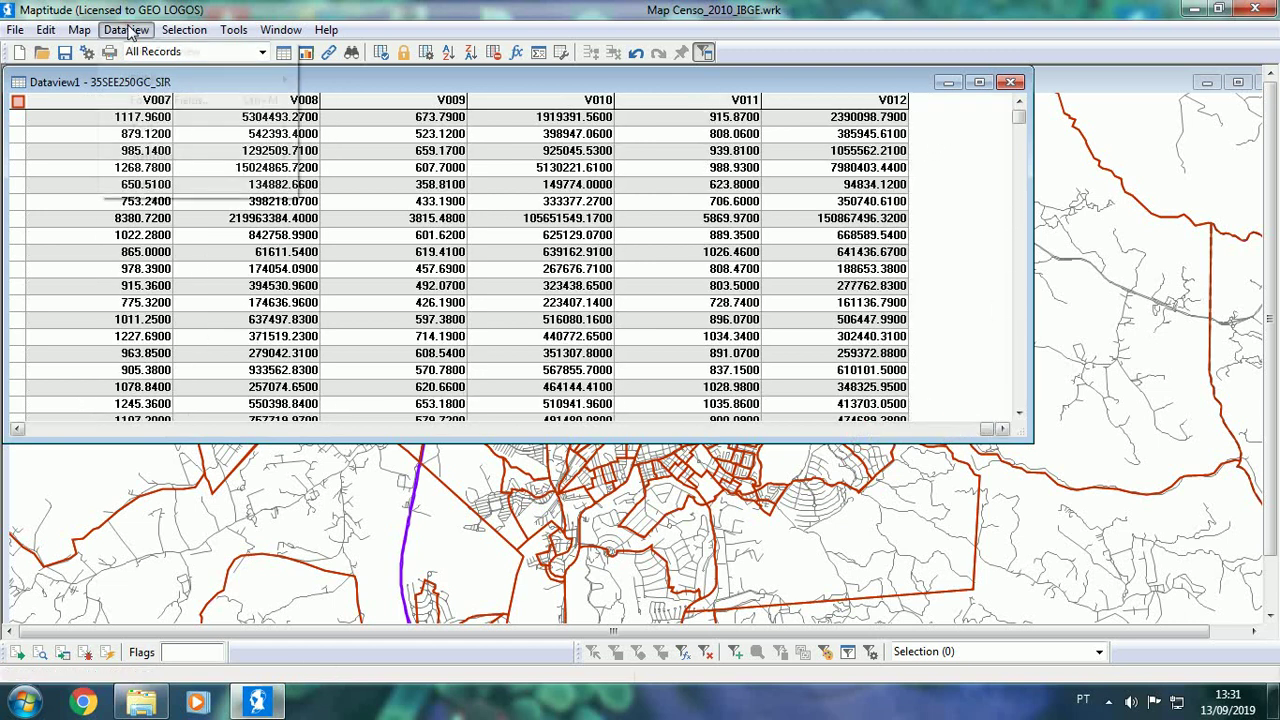
{"action": "mouse_move", "coordinate": [140, 182]}
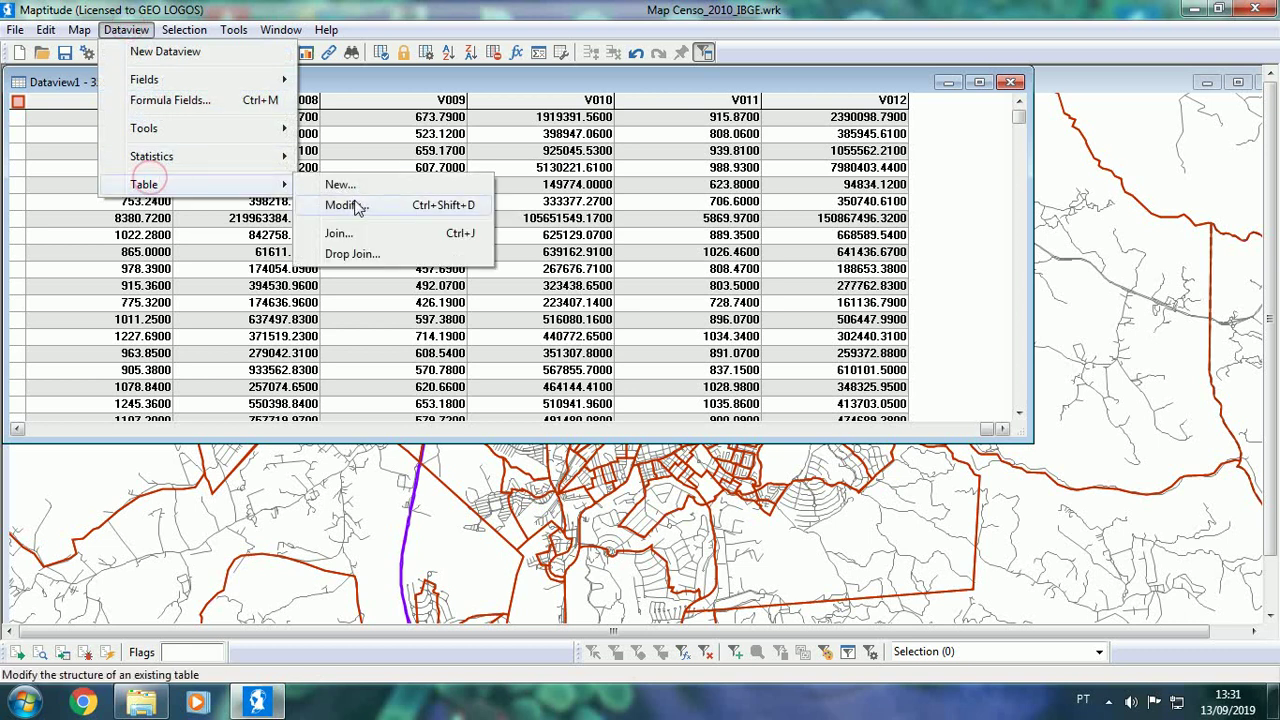
{"action": "left_click", "coordinate": [345, 204]}
{"action": "left_click", "coordinate": [898, 234]}
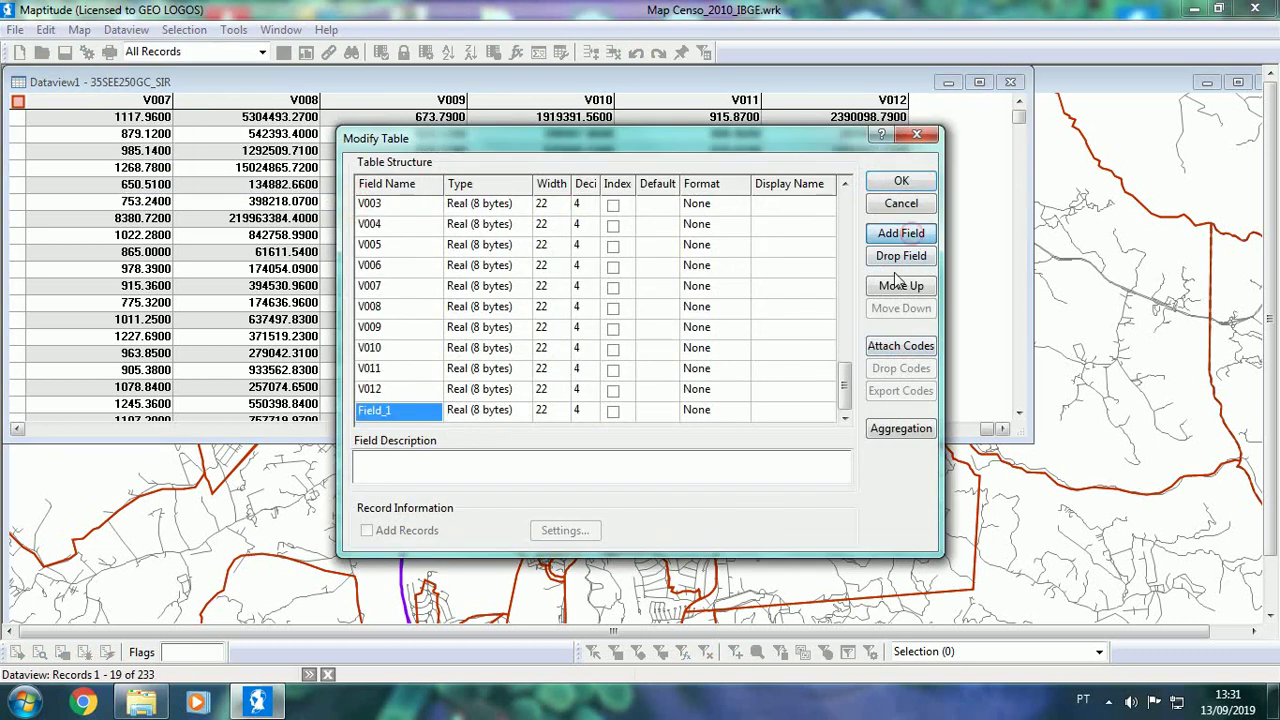
{"action": "type", "text": "GER_LIXO"}
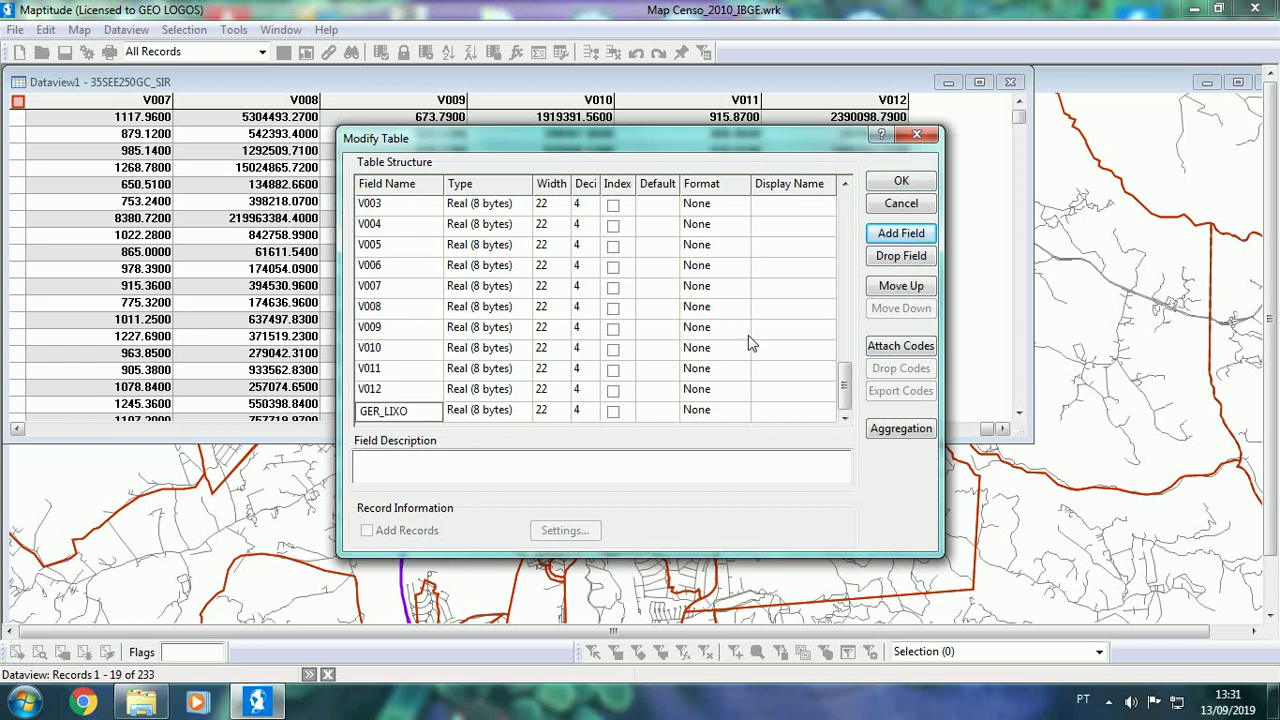
{"action": "left_click", "coordinate": [582, 412]}
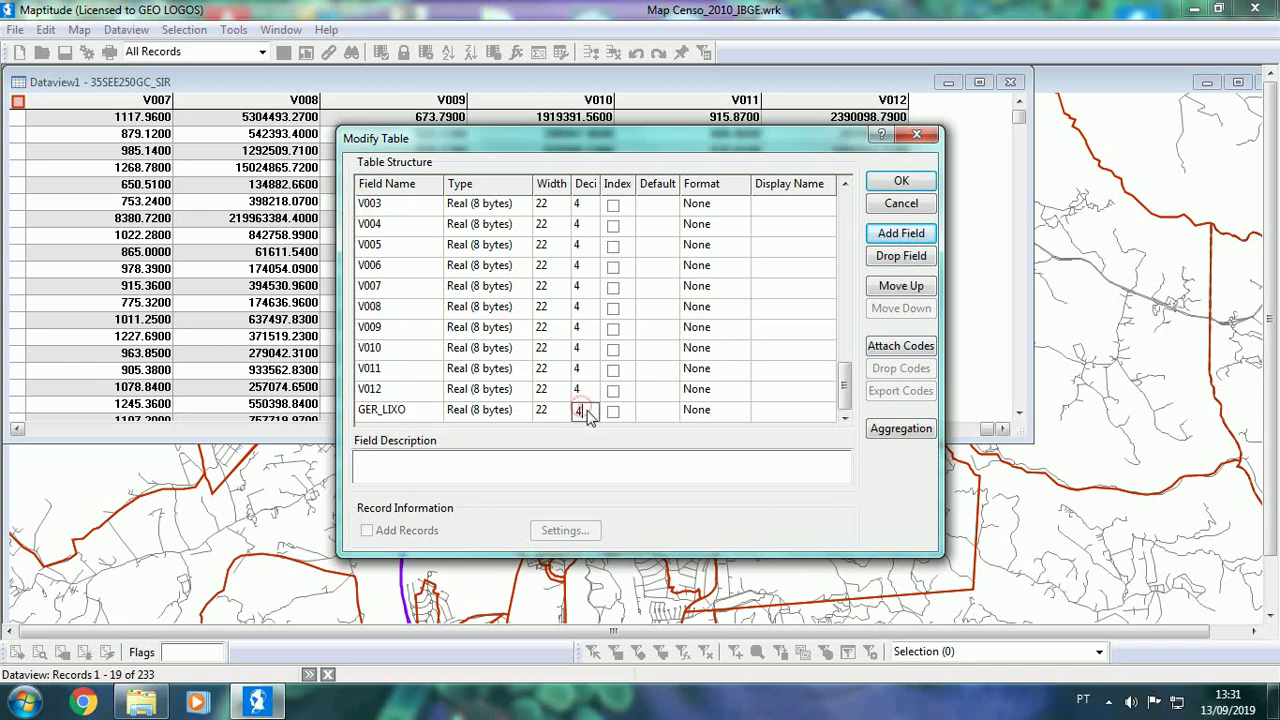
{"action": "left_click", "coordinate": [585, 413]}
{"action": "left_click", "coordinate": [901, 182]}
{"action": "left_click", "coordinate": [694, 392]}
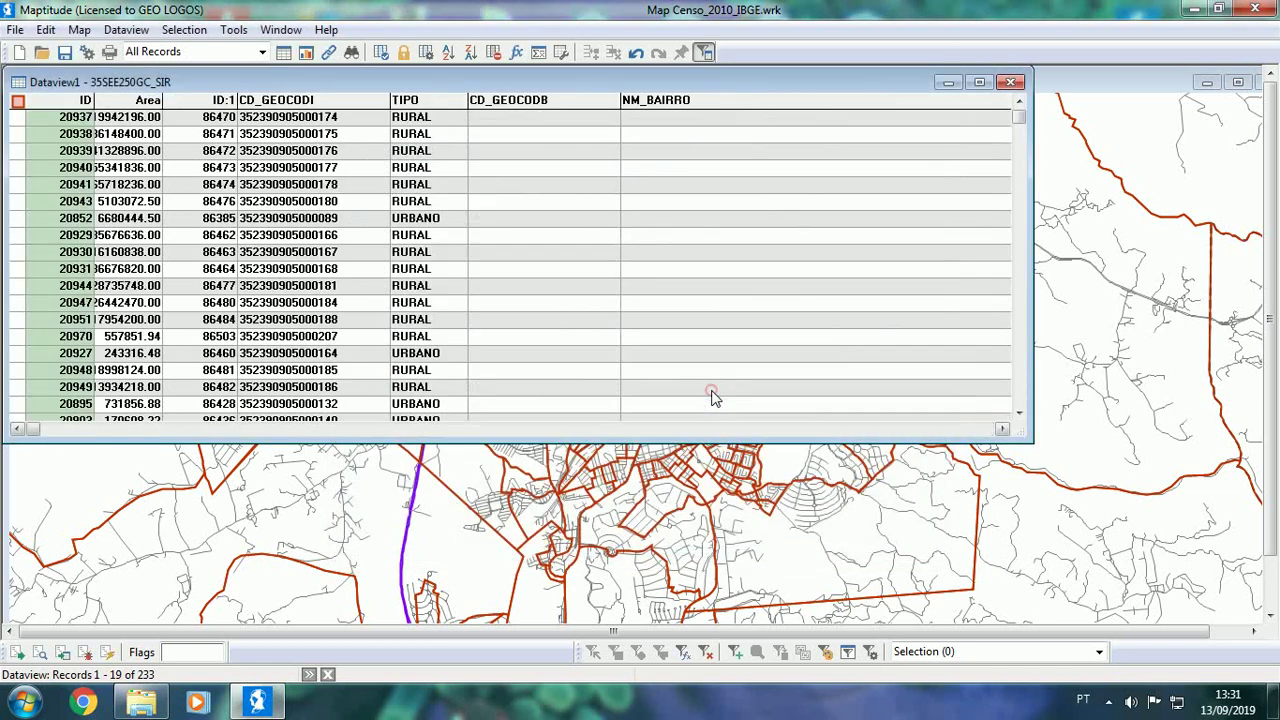
Step: Examine the census sector table's fields from the district and sector codes through to V001, V002 and V002_Atu
{"action": "scroll", "coordinate": [952, 440], "scroll_direction": "right", "scroll_amount": 5}
{"action": "left_click", "coordinate": [950, 432]}
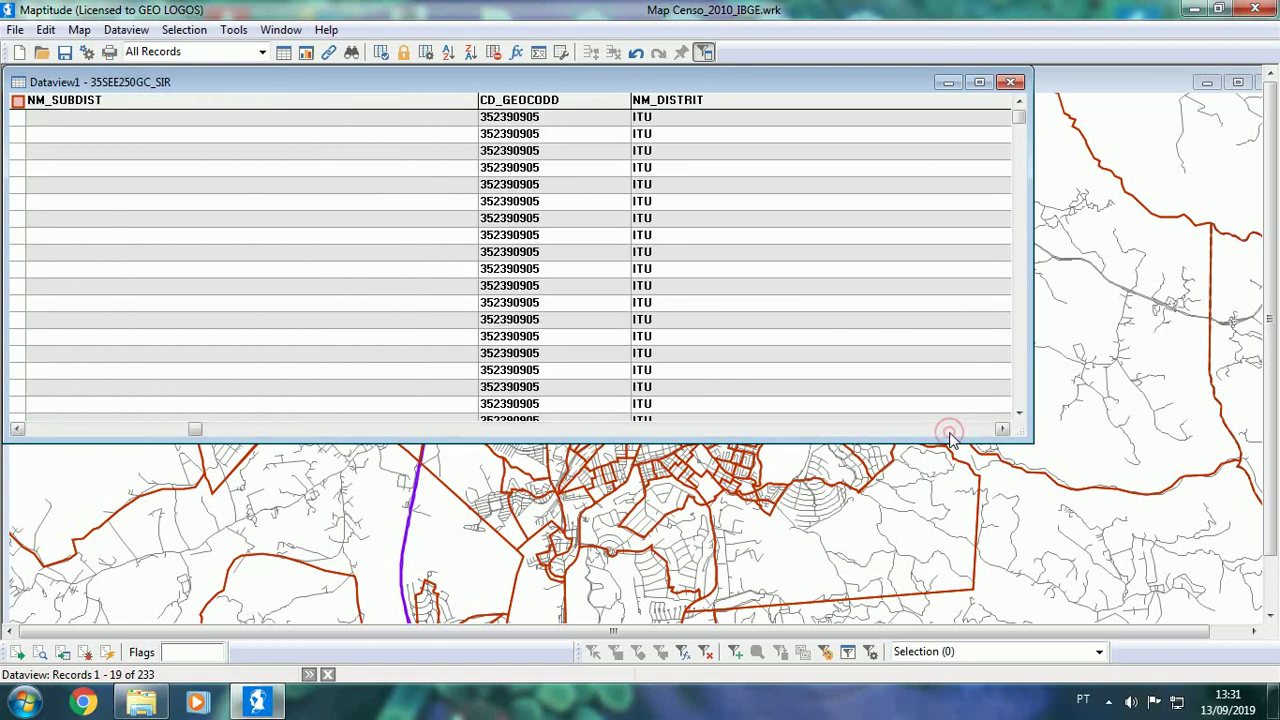
{"action": "left_click", "coordinate": [950, 432]}
{"action": "left_click", "coordinate": [950, 432]}
{"action": "left_click", "coordinate": [950, 432]}
{"action": "left_click", "coordinate": [950, 432]}
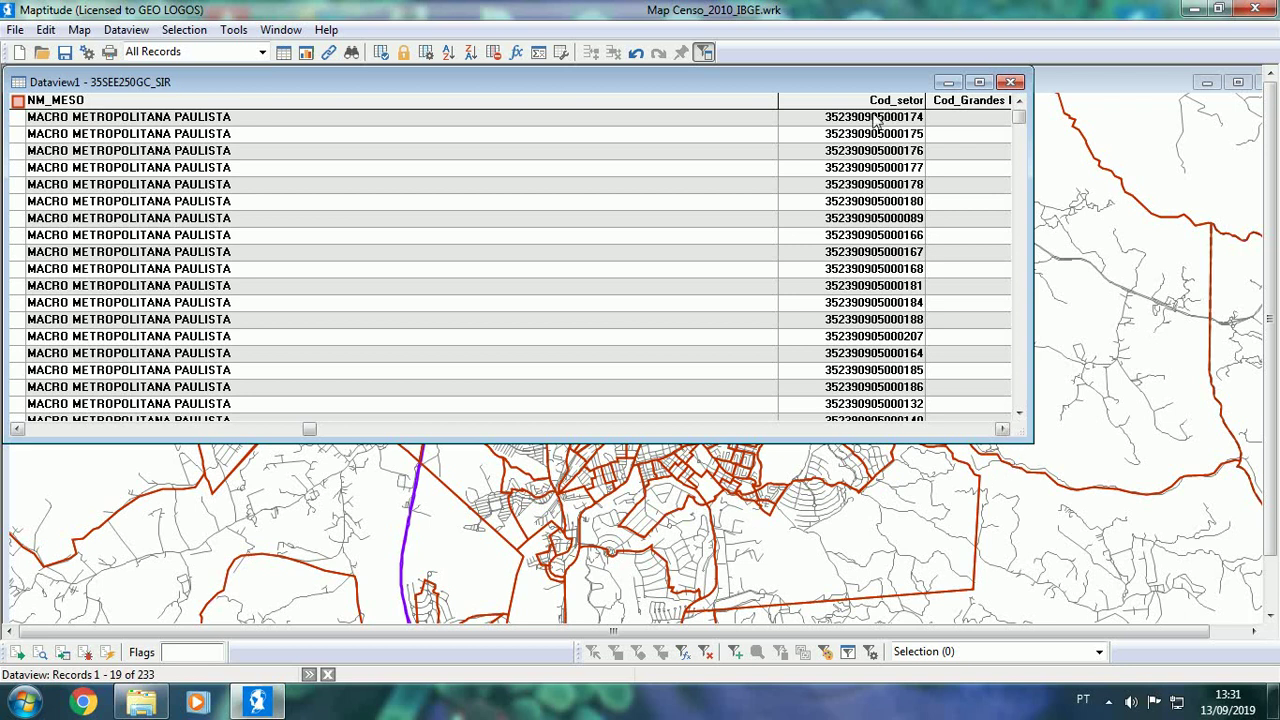
{"action": "left_click", "coordinate": [1004, 430]}
{"action": "left_click", "coordinate": [1004, 430]}
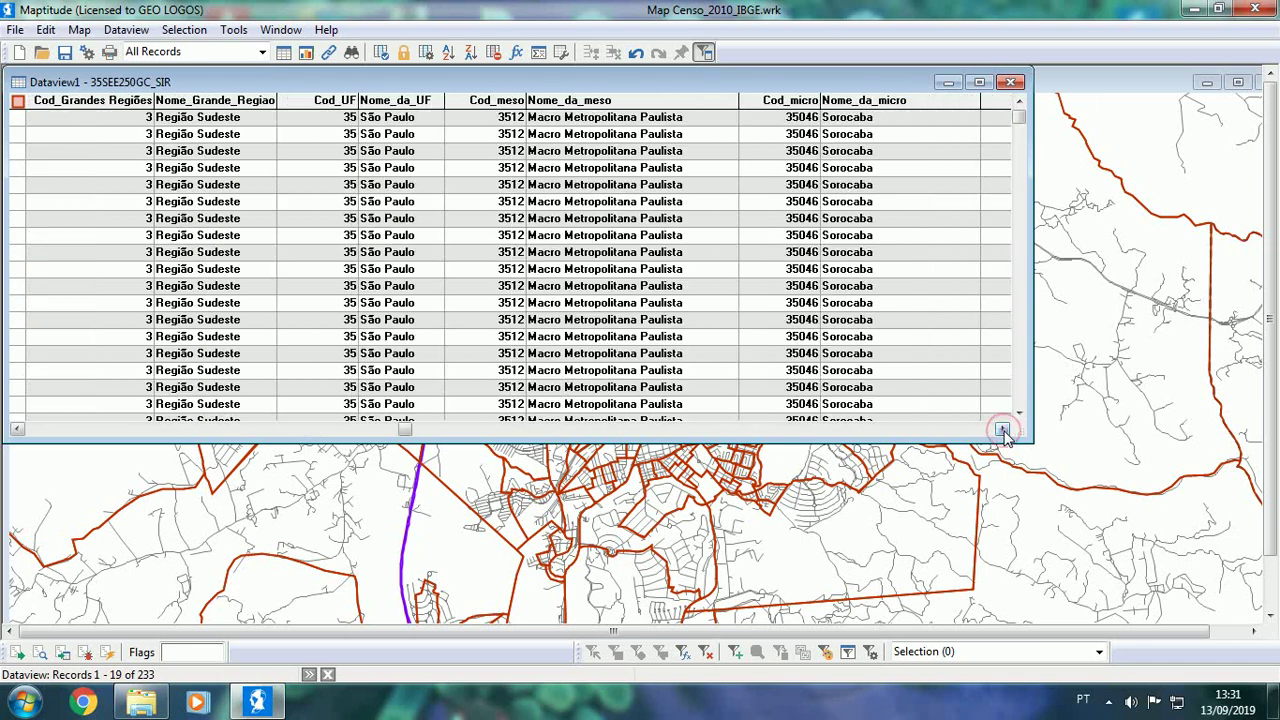
{"action": "left_click", "coordinate": [1004, 430]}
{"action": "left_click", "coordinate": [1004, 430]}
{"action": "left_click", "coordinate": [1004, 430]}
{"action": "left_click", "coordinate": [1004, 430]}
{"action": "left_click", "coordinate": [1004, 430]}
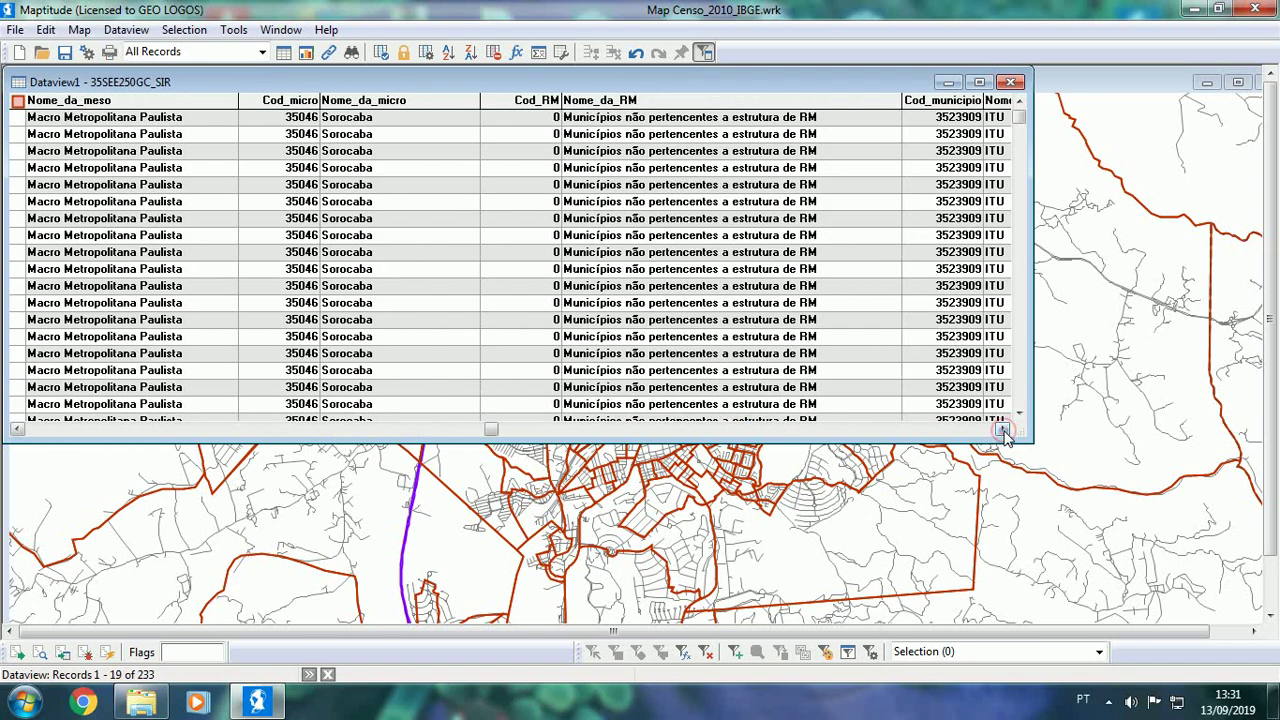
{"action": "left_click", "coordinate": [1004, 430]}
{"action": "left_click", "coordinate": [1004, 430]}
{"action": "left_click", "coordinate": [1004, 430]}
{"action": "left_click", "coordinate": [1004, 430]}
{"action": "left_click", "coordinate": [1004, 430]}
{"action": "left_click", "coordinate": [1004, 430]}
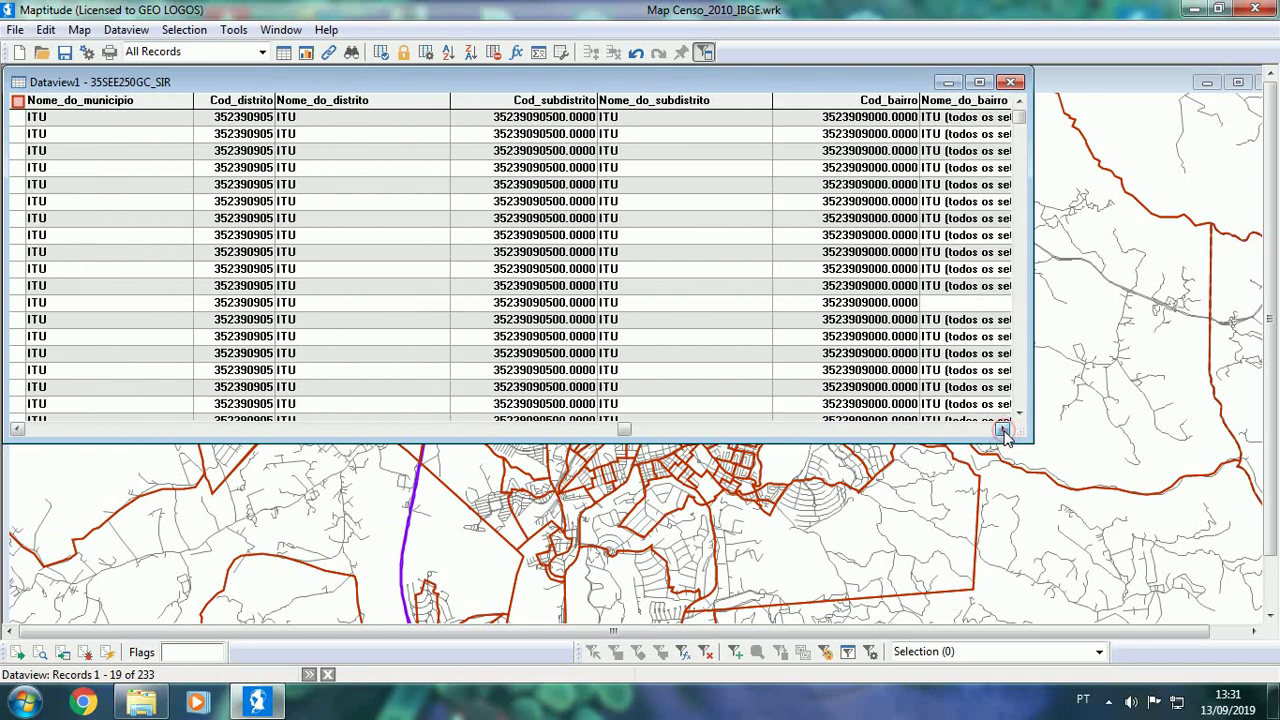
{"action": "left_click", "coordinate": [1004, 430]}
{"action": "left_click", "coordinate": [1004, 430]}
{"action": "left_click", "coordinate": [1004, 430]}
{"action": "left_click", "coordinate": [1004, 430]}
{"action": "left_click", "coordinate": [1004, 430]}
{"action": "left_click", "coordinate": [1004, 430]}
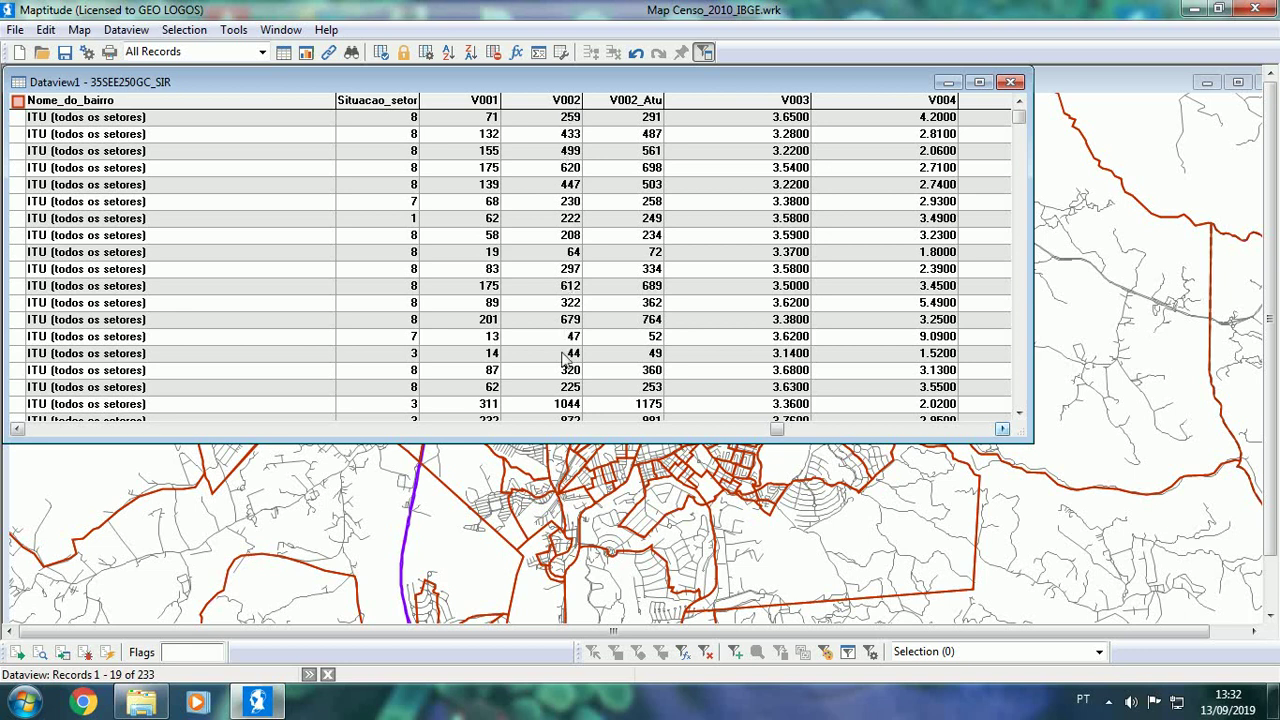
Step: Examine the 2018 estimated and 2010 census populations in the image 0_Tela ITU IBGE estimativa POP 2018, and return to Maptitude
{"action": "left_click", "coordinate": [141, 703]}
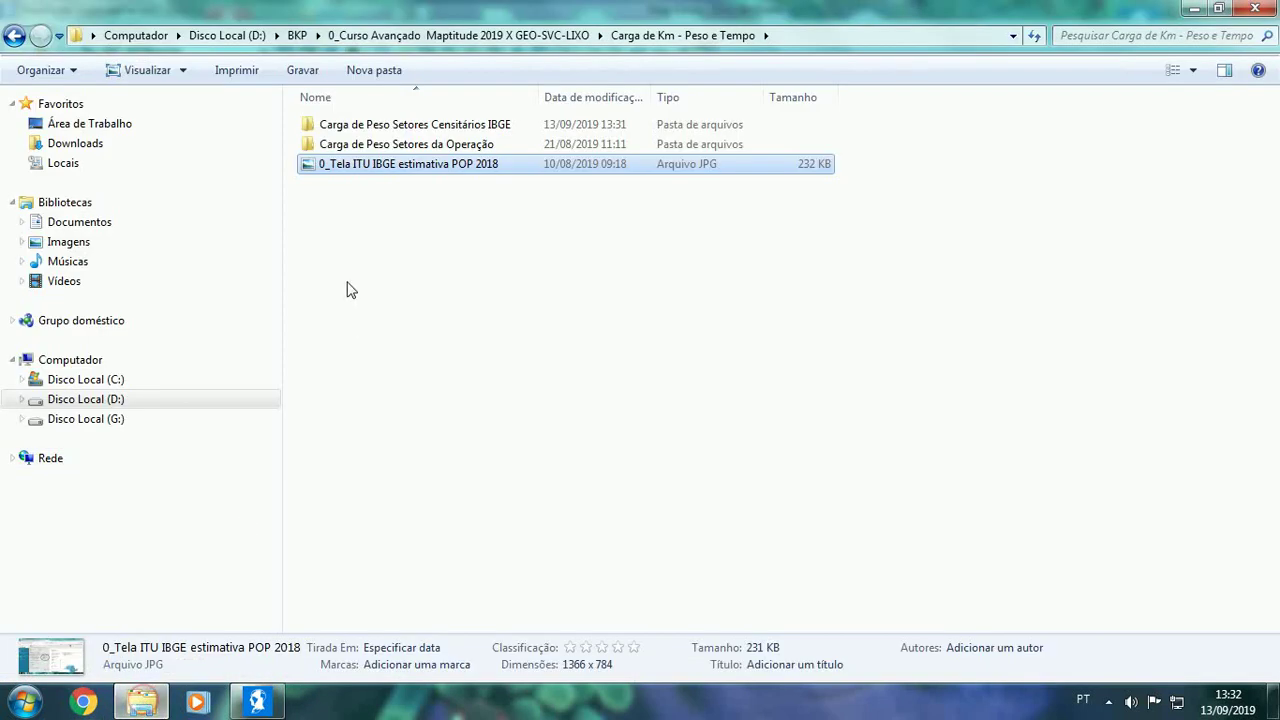
{"action": "double_click", "coordinate": [363, 170]}
{"action": "scroll", "coordinate": [469, 352], "scroll_direction": "up", "scroll_amount": 3}
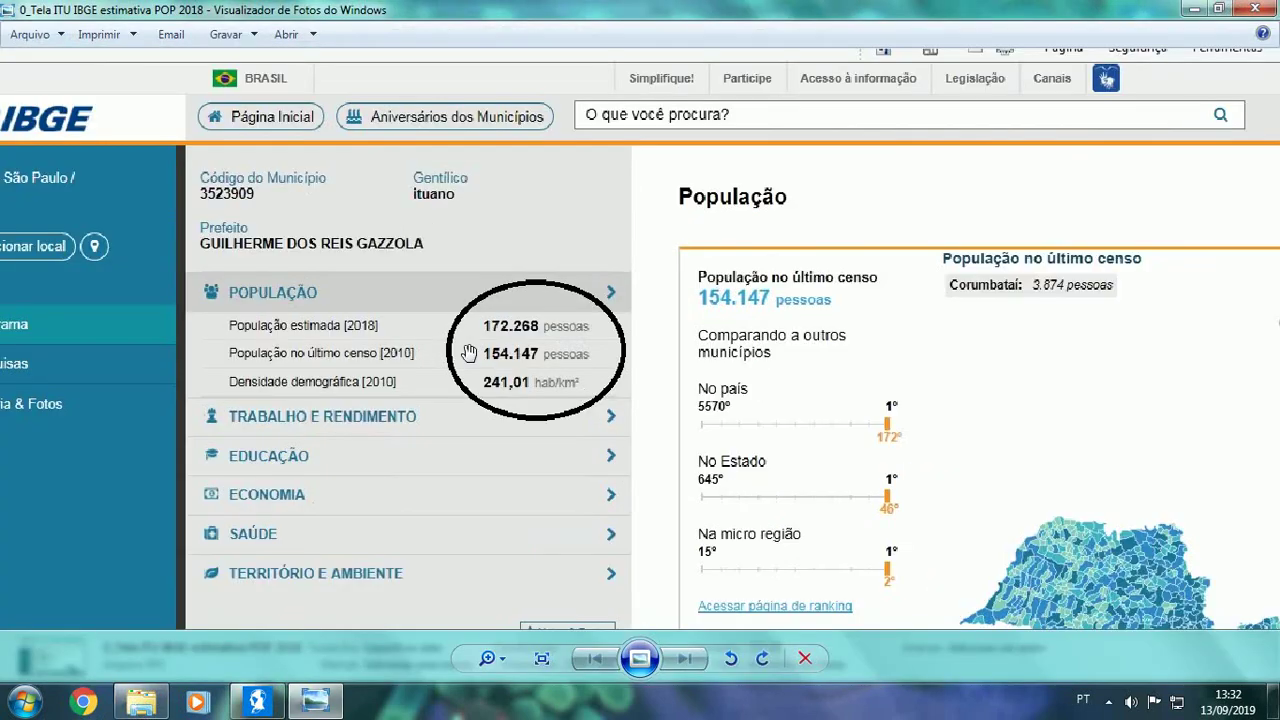
{"action": "scroll", "coordinate": [469, 352], "scroll_direction": "down", "scroll_amount": 3}
{"action": "scroll", "coordinate": [469, 352], "scroll_direction": "up", "scroll_amount": 3}
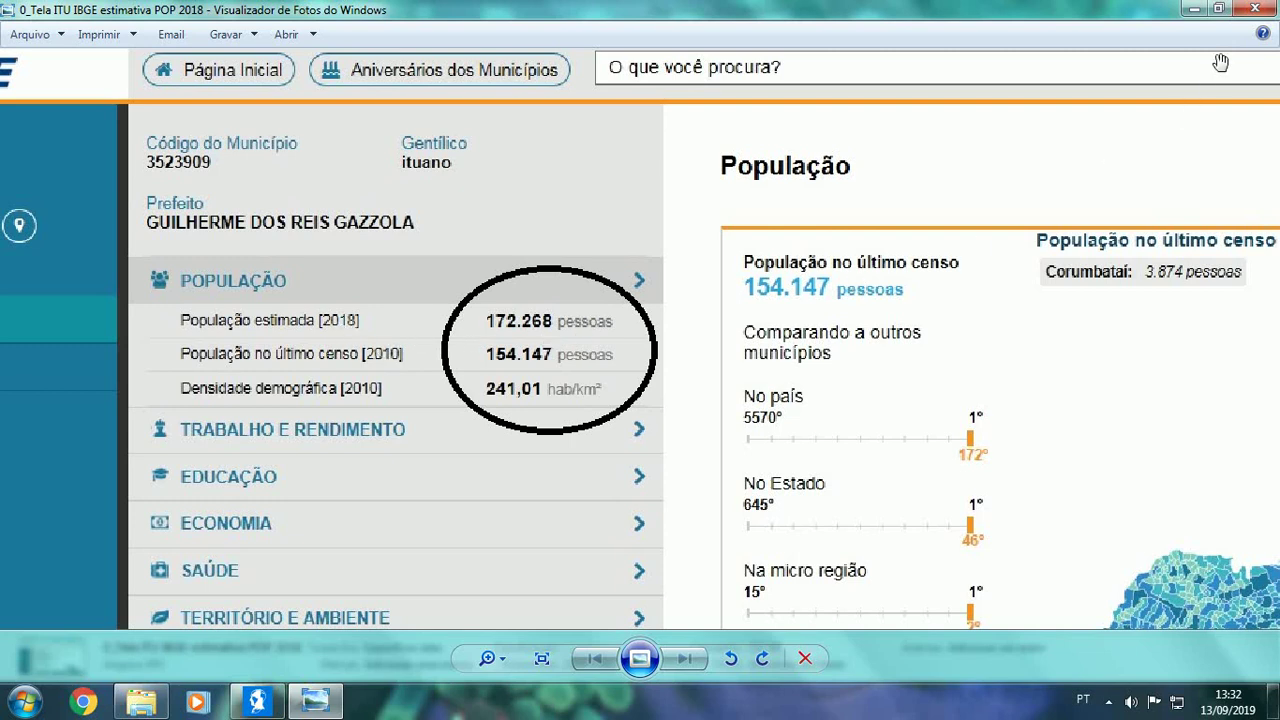
{"action": "left_click", "coordinate": [1255, 10]}
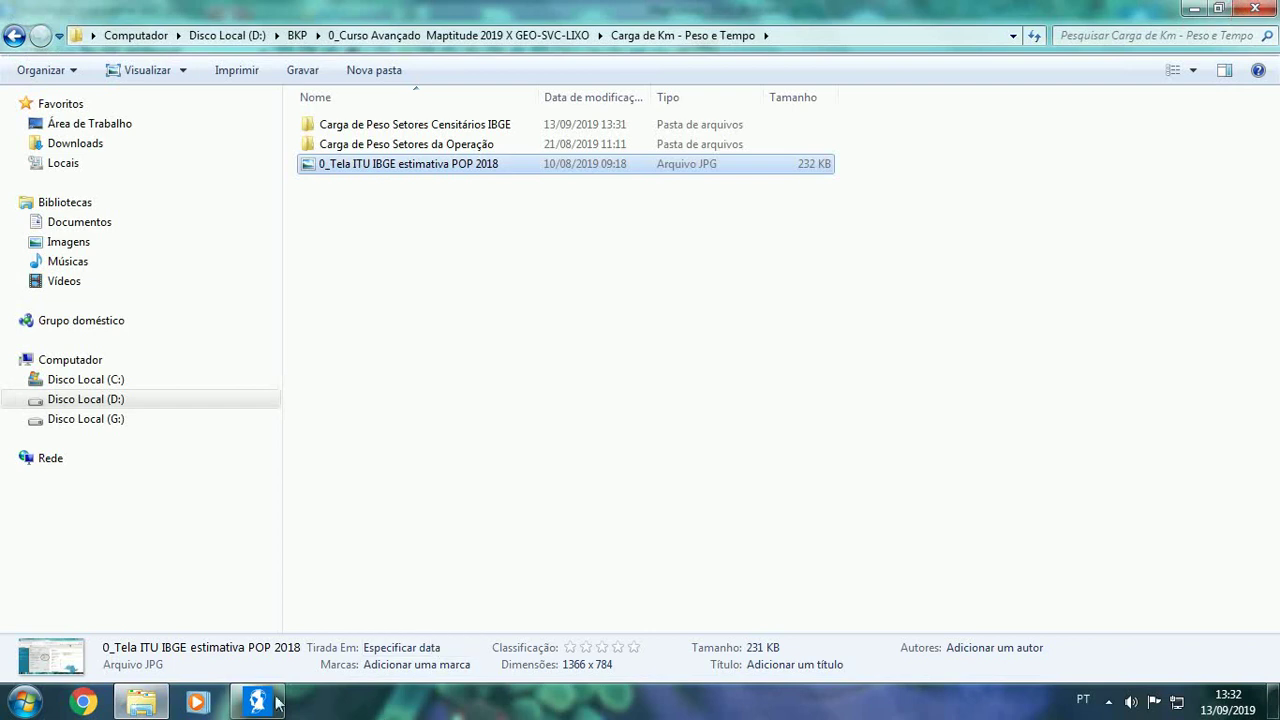
{"action": "left_click", "coordinate": [257, 701]}
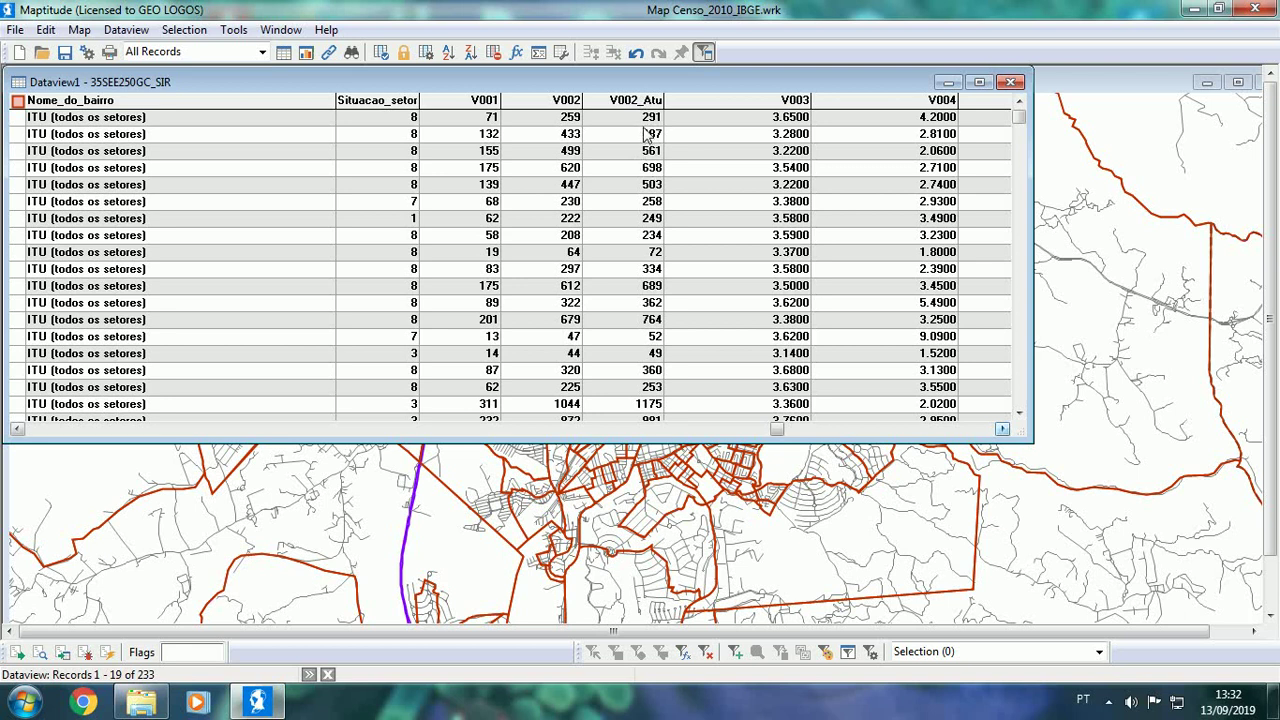
Step: Compute summary statistics for the census sector table, check the V002_Atu sum, and close the statistics
{"action": "left_click", "coordinate": [126, 29]}
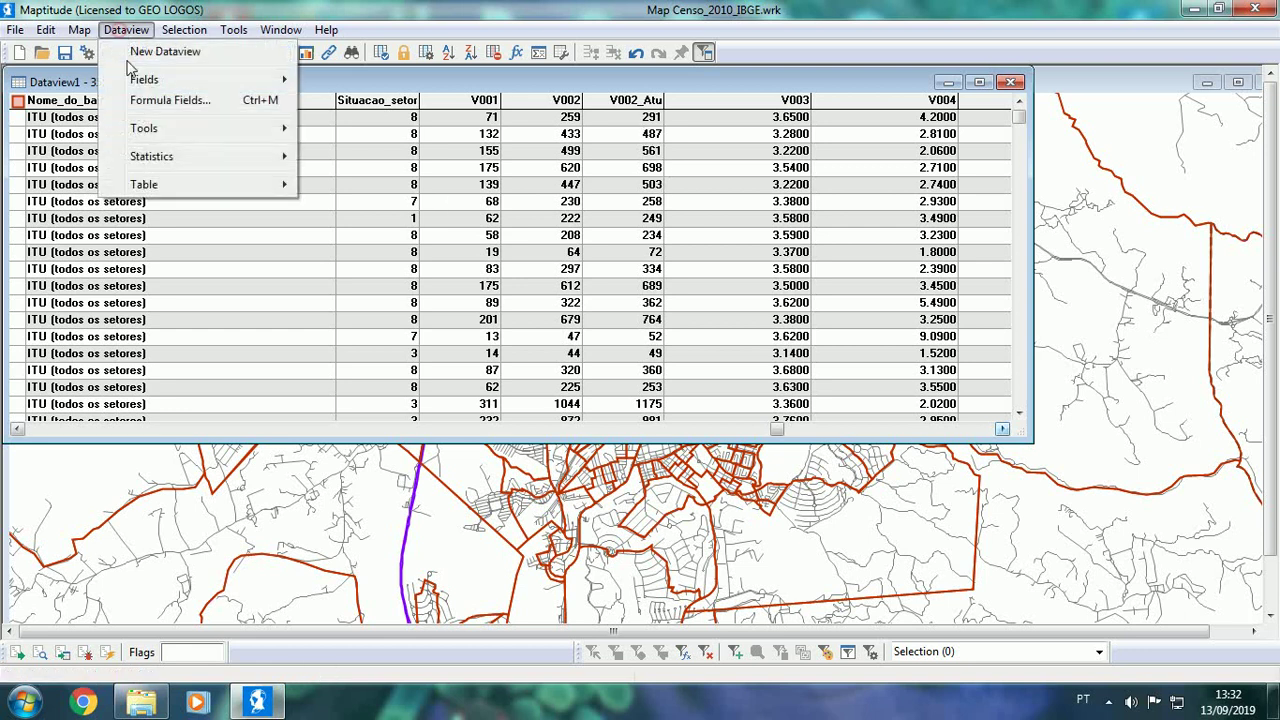
{"action": "mouse_move", "coordinate": [160, 157]}
{"action": "left_click", "coordinate": [403, 160]}
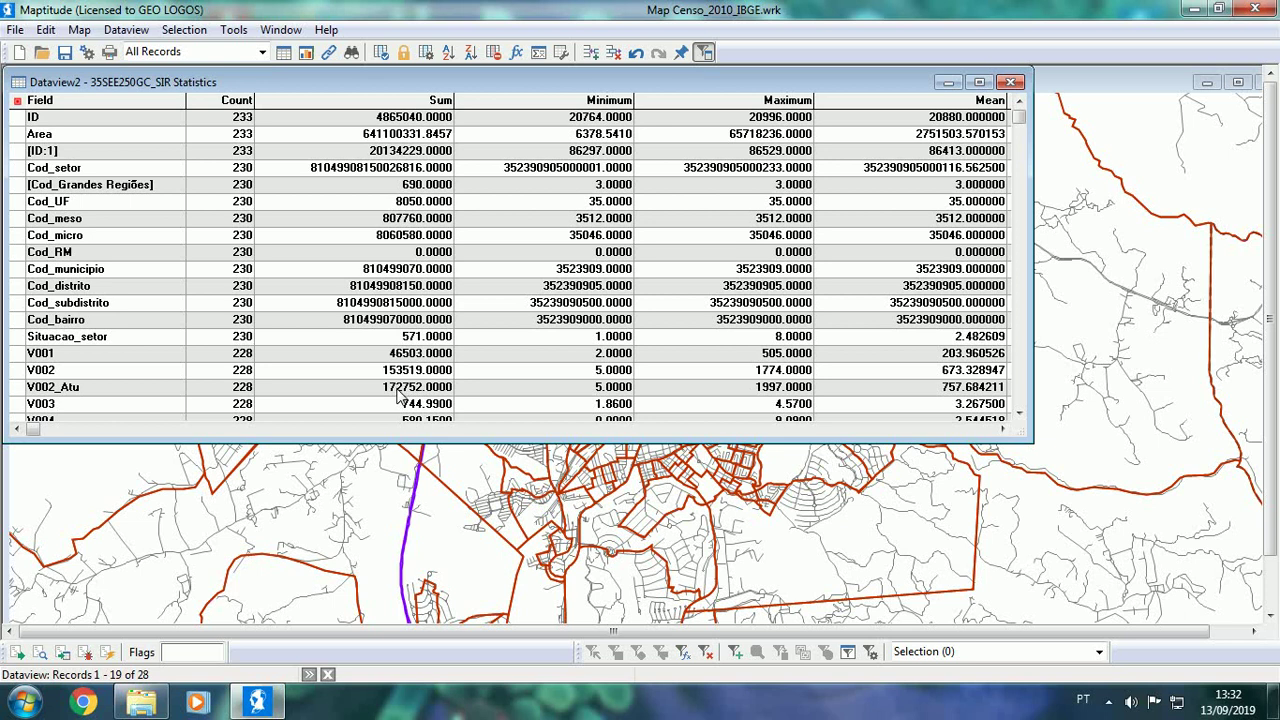
{"action": "left_click", "coordinate": [86, 392]}
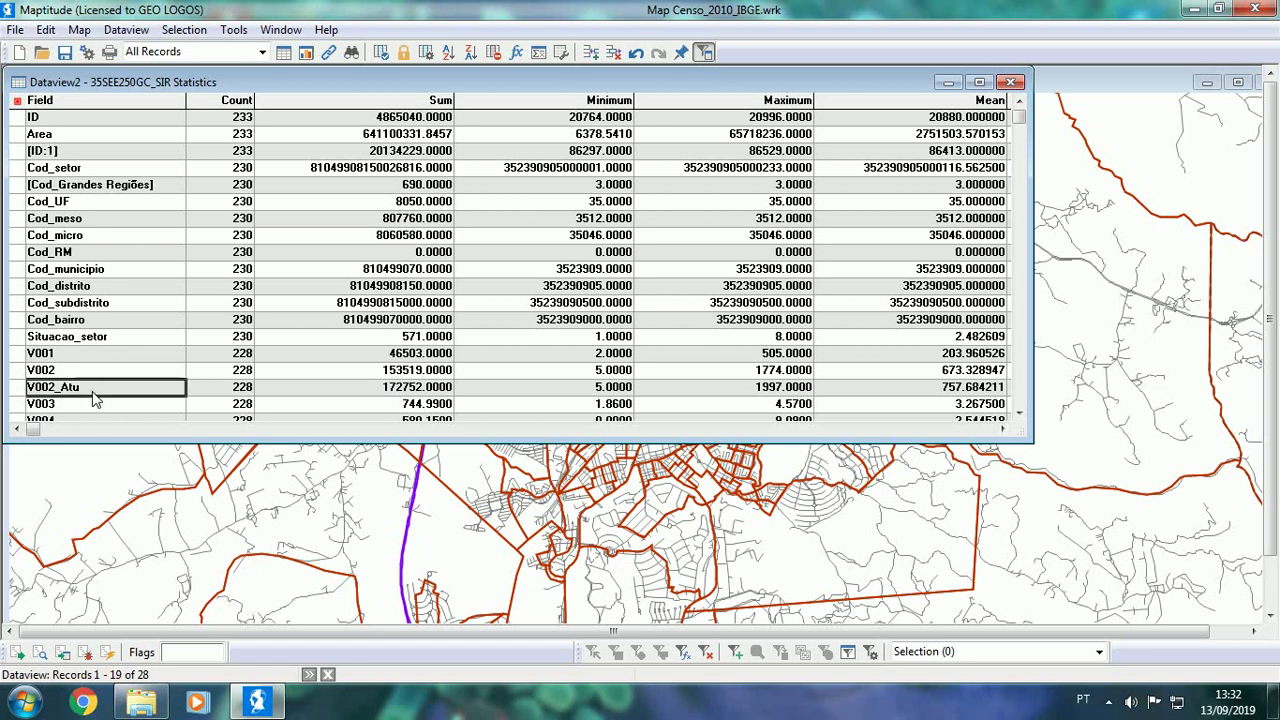
{"action": "left_click", "coordinate": [1010, 82]}
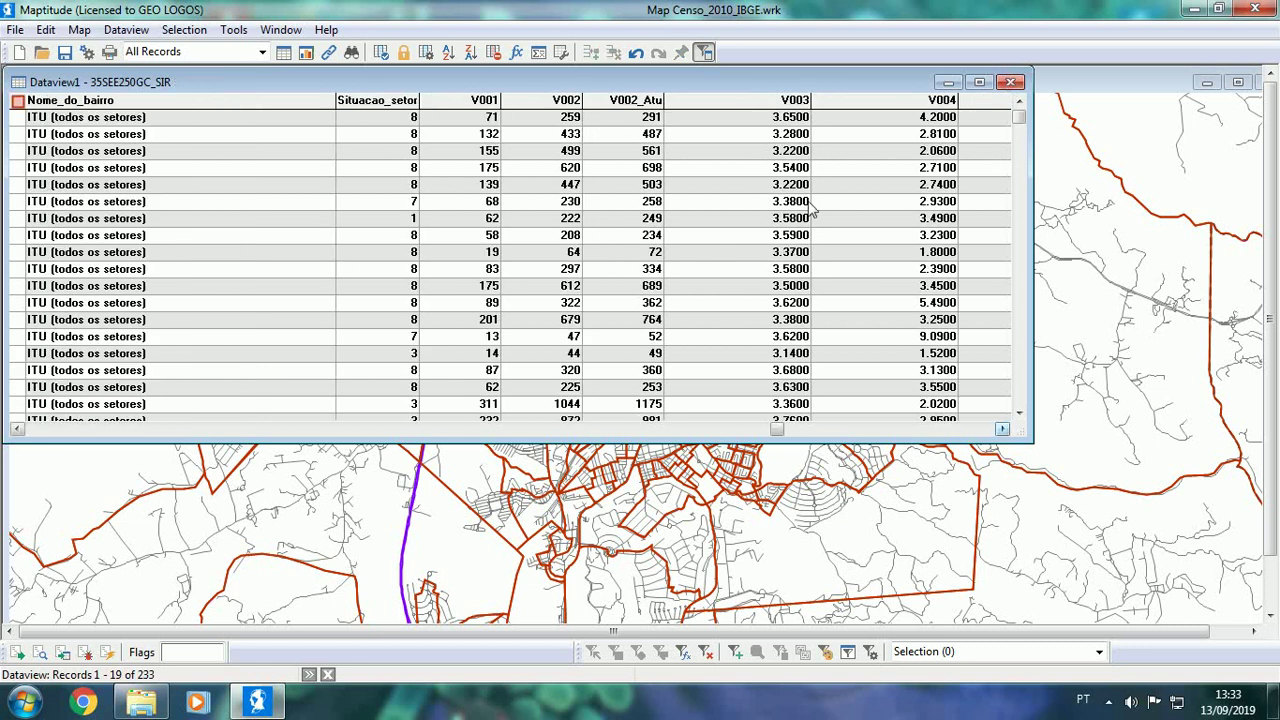
Step: Fill the GER_LIXO column of the census sector table with the formula V002_Atu * 1.10
{"action": "left_click", "coordinate": [966, 430]}
{"action": "left_click", "coordinate": [966, 430]}
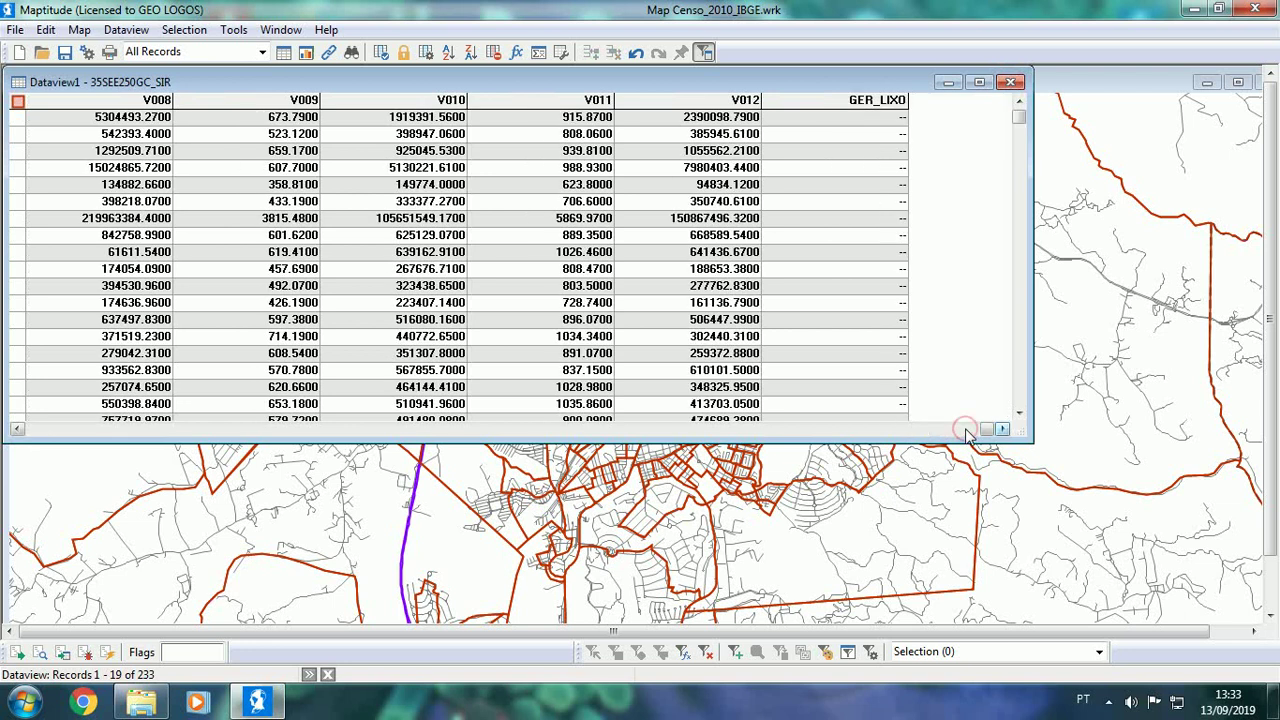
{"action": "right_click", "coordinate": [840, 102]}
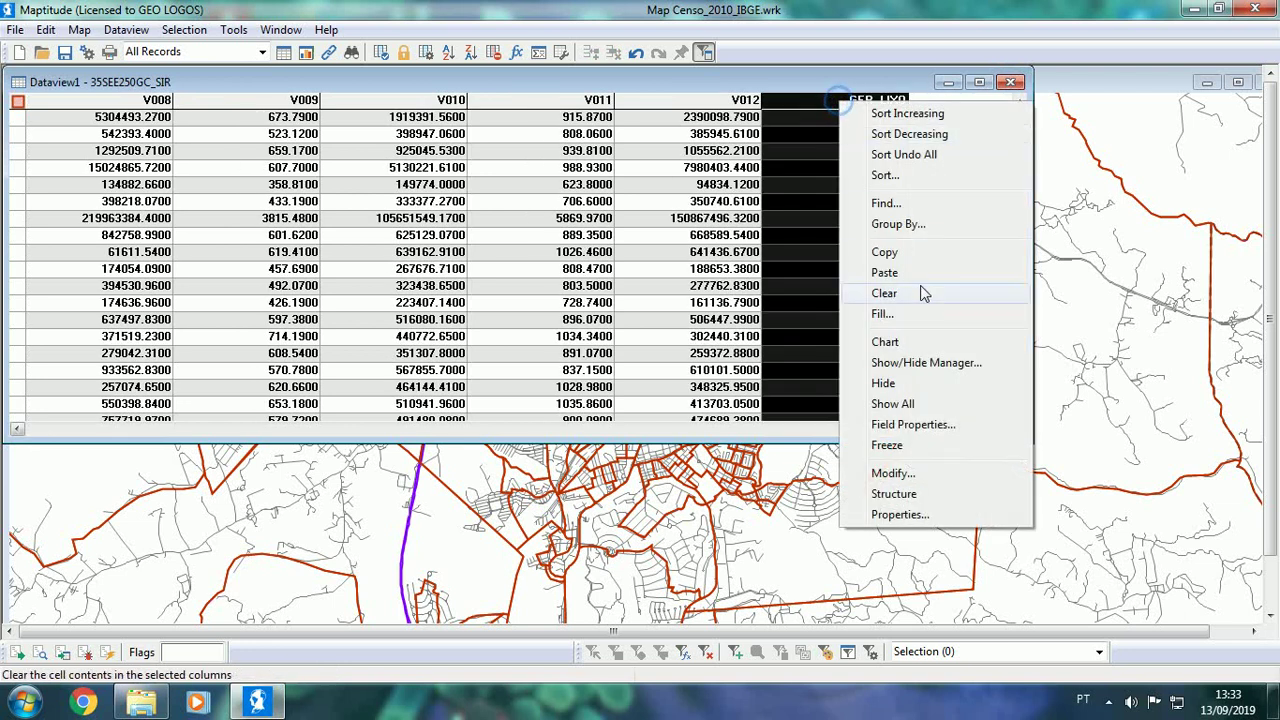
{"action": "left_click", "coordinate": [885, 314]}
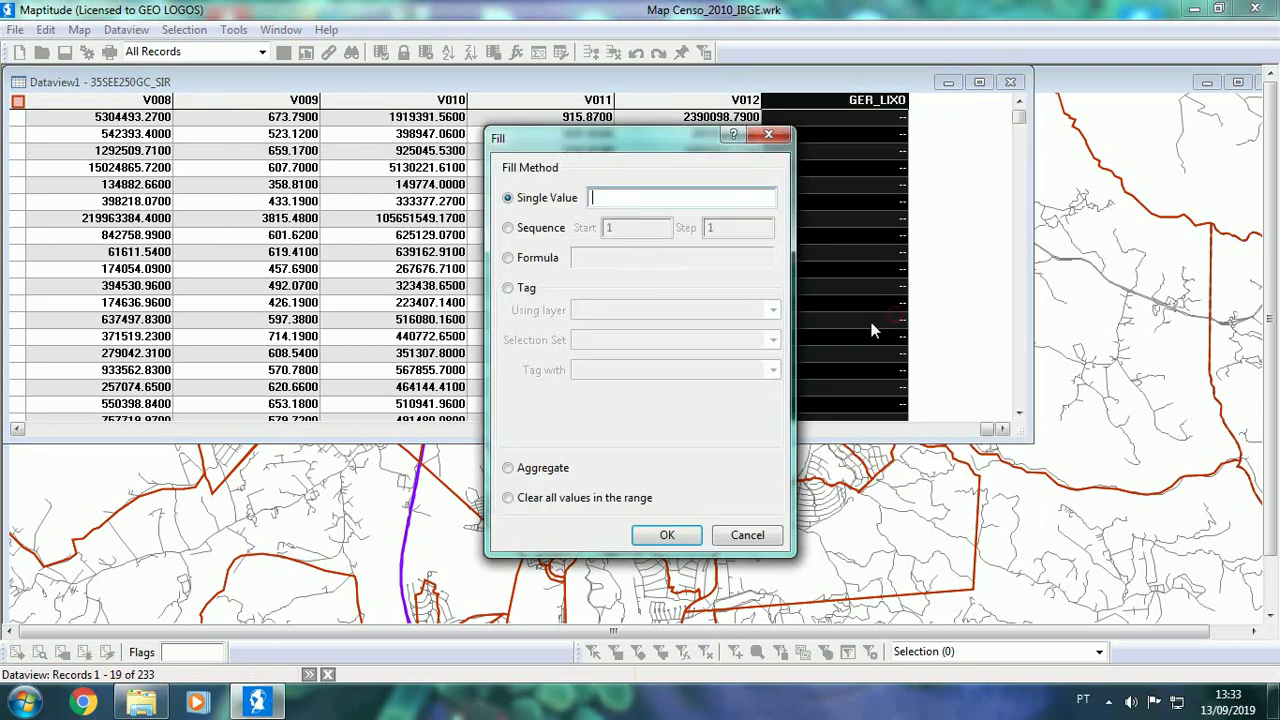
{"action": "left_click", "coordinate": [508, 258]}
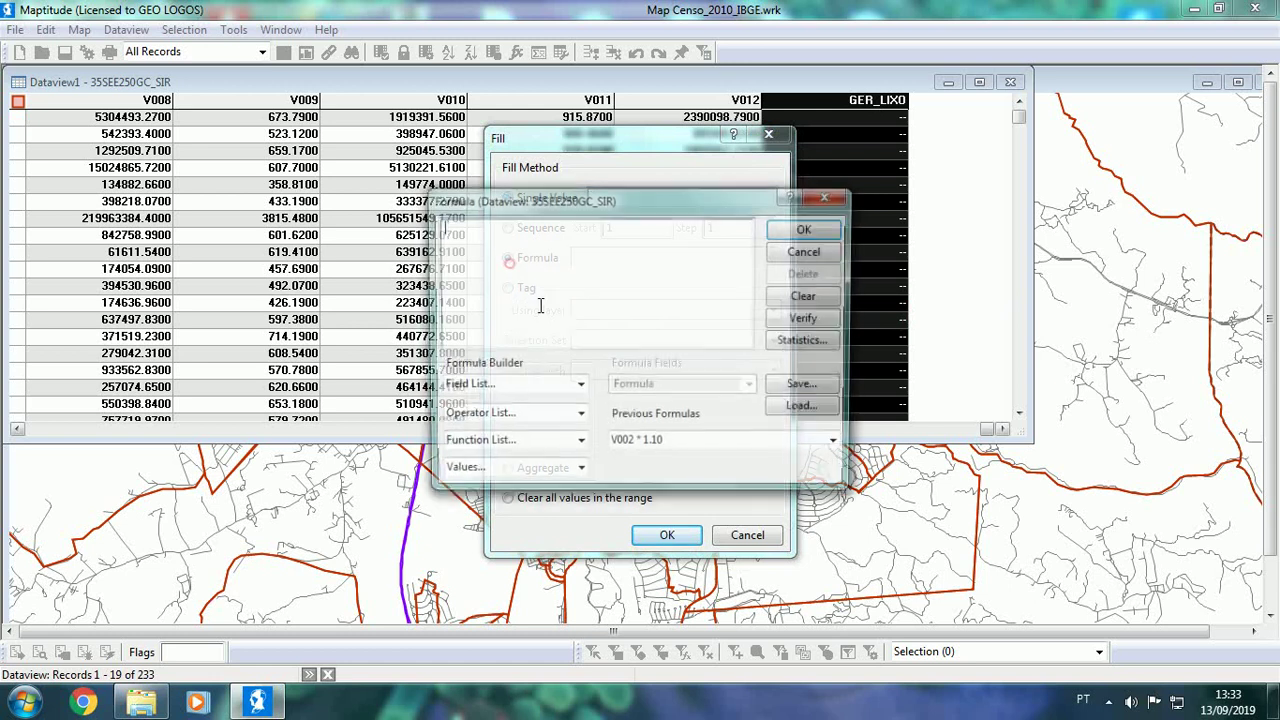
{"action": "left_click", "coordinate": [578, 386]}
{"action": "scroll", "coordinate": [579, 550], "scroll_direction": "down", "scroll_amount": 3}
{"action": "scroll", "coordinate": [580, 560], "scroll_direction": "down", "scroll_amount": 4}
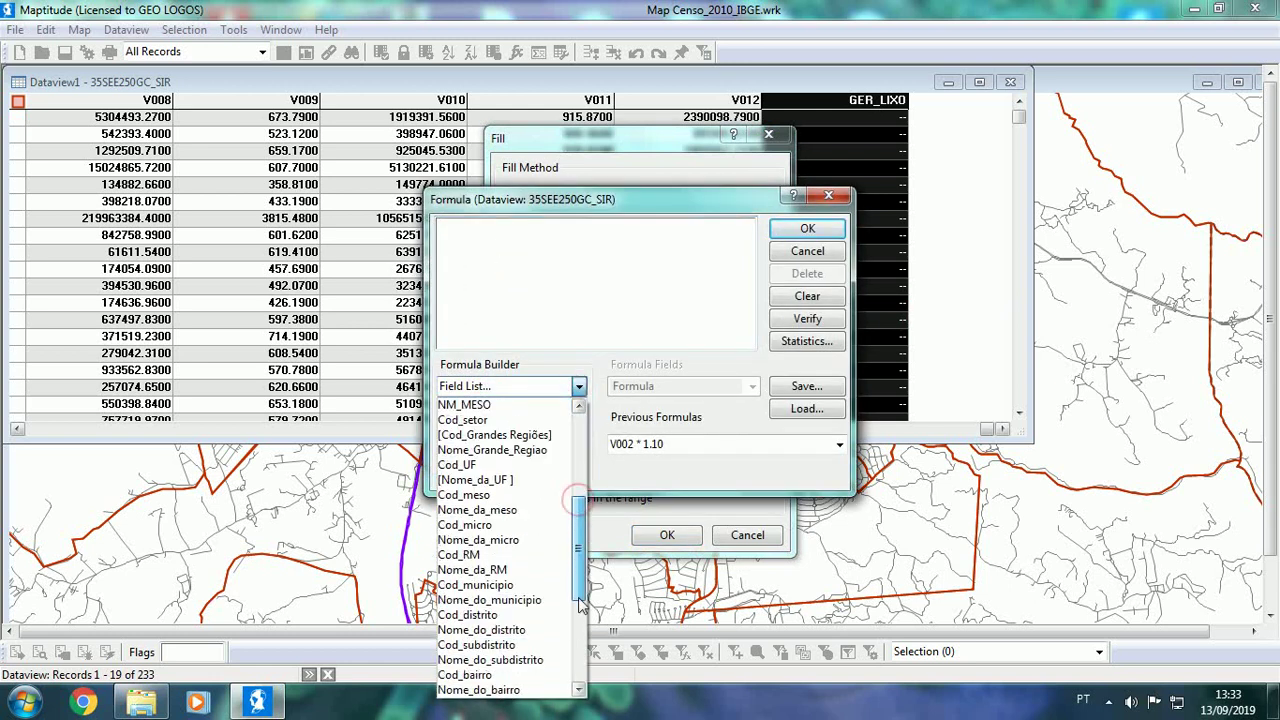
{"action": "left_click", "coordinate": [460, 632]}
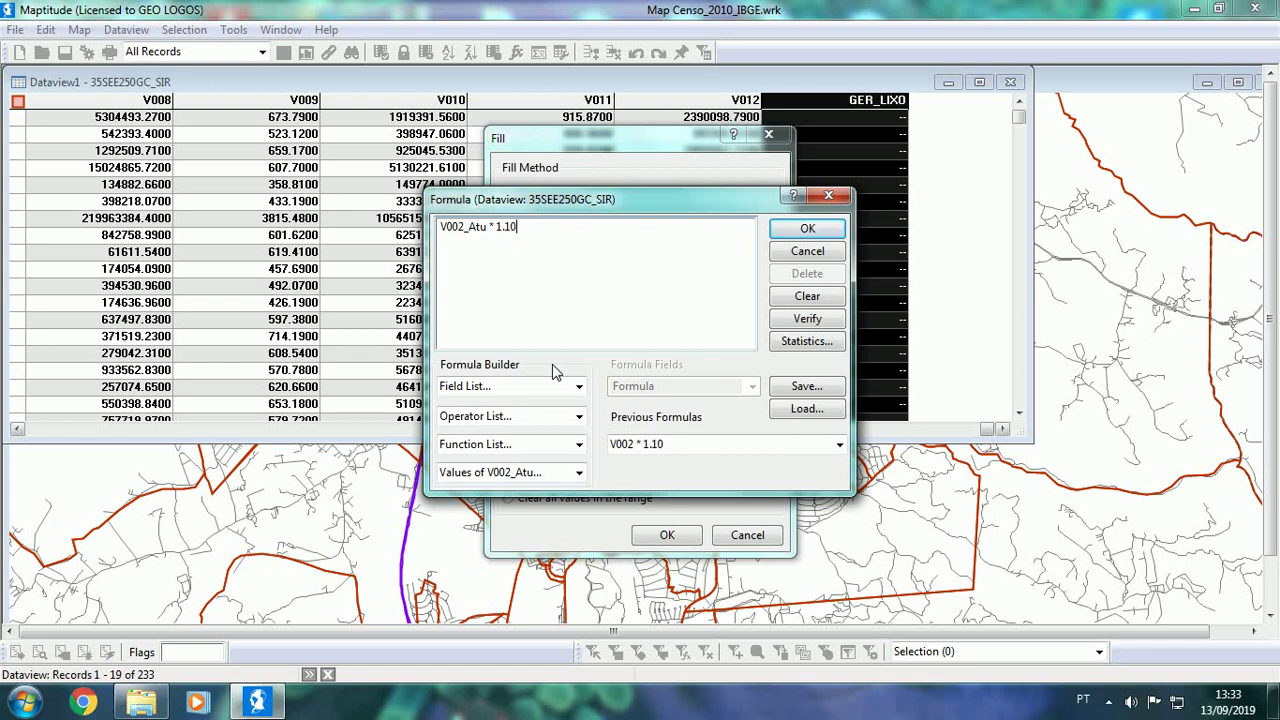
{"action": "left_click", "coordinate": [810, 230]}
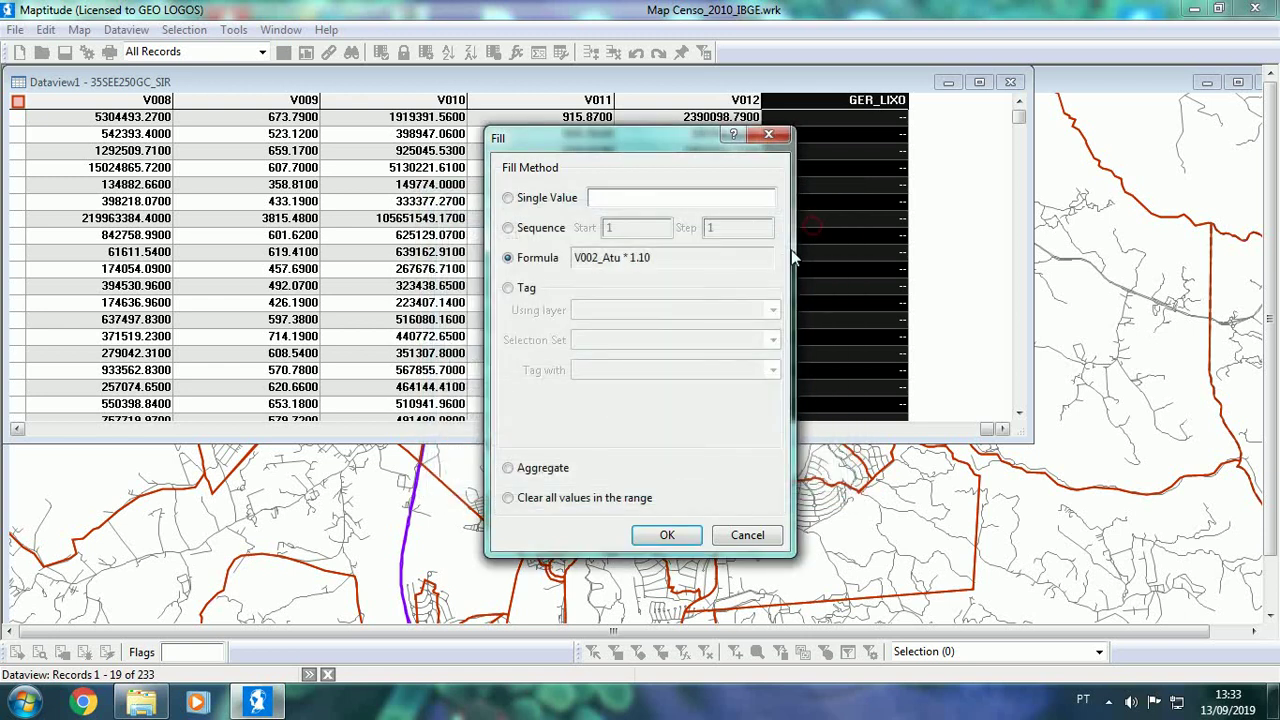
{"action": "left_click", "coordinate": [667, 535]}
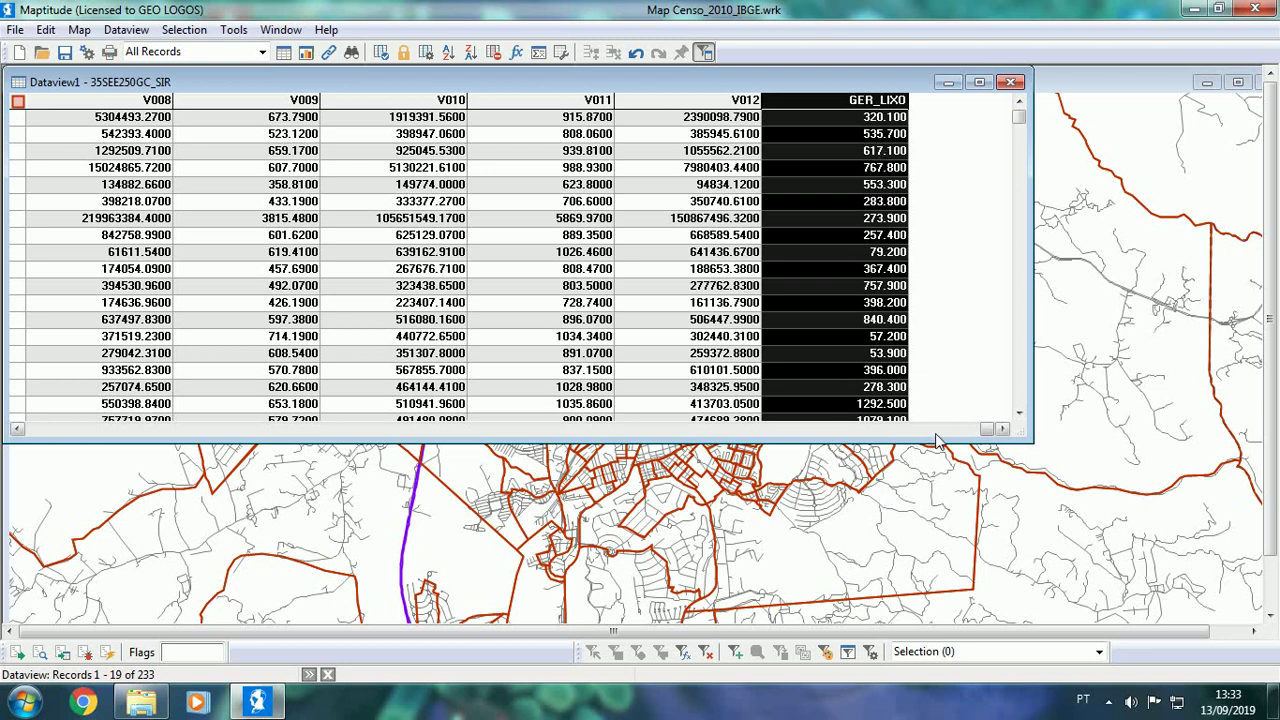
Step: Check the GER_LIXO sum in new summary statistics of the census sector table, and close the statistics
{"action": "left_click", "coordinate": [126, 29]}
{"action": "mouse_move", "coordinate": [167, 168]}
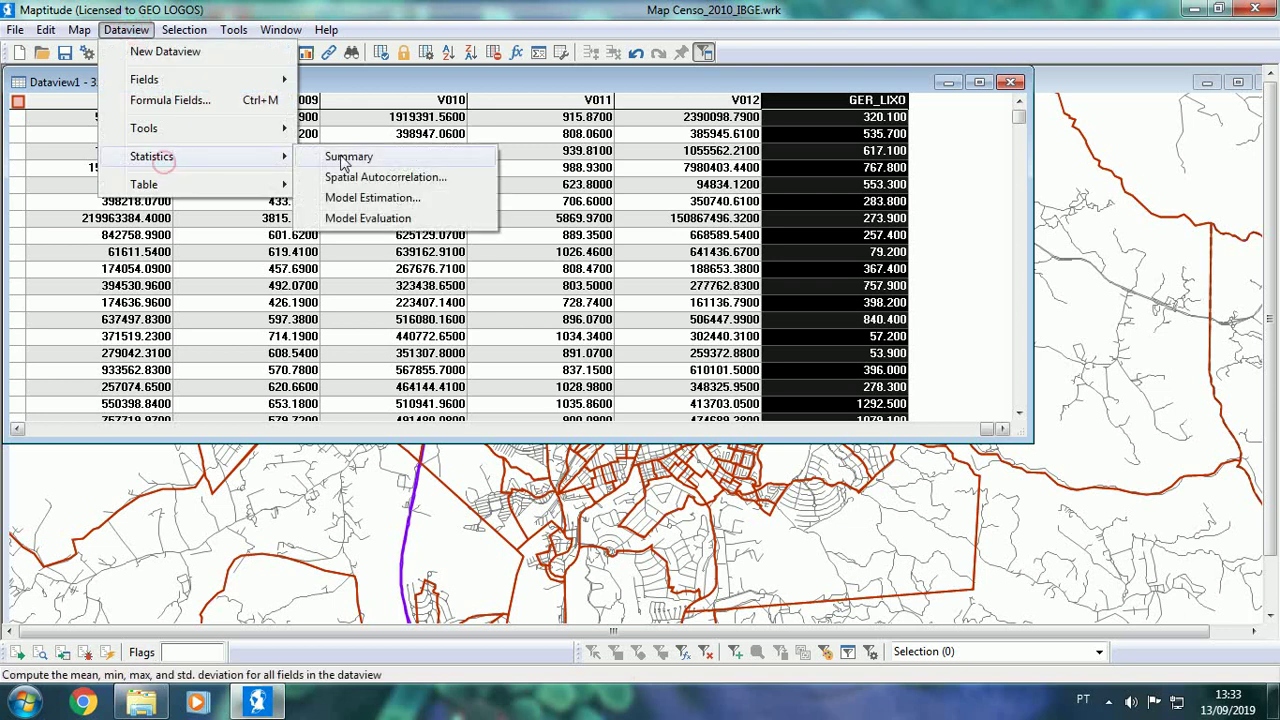
{"action": "left_click", "coordinate": [342, 157]}
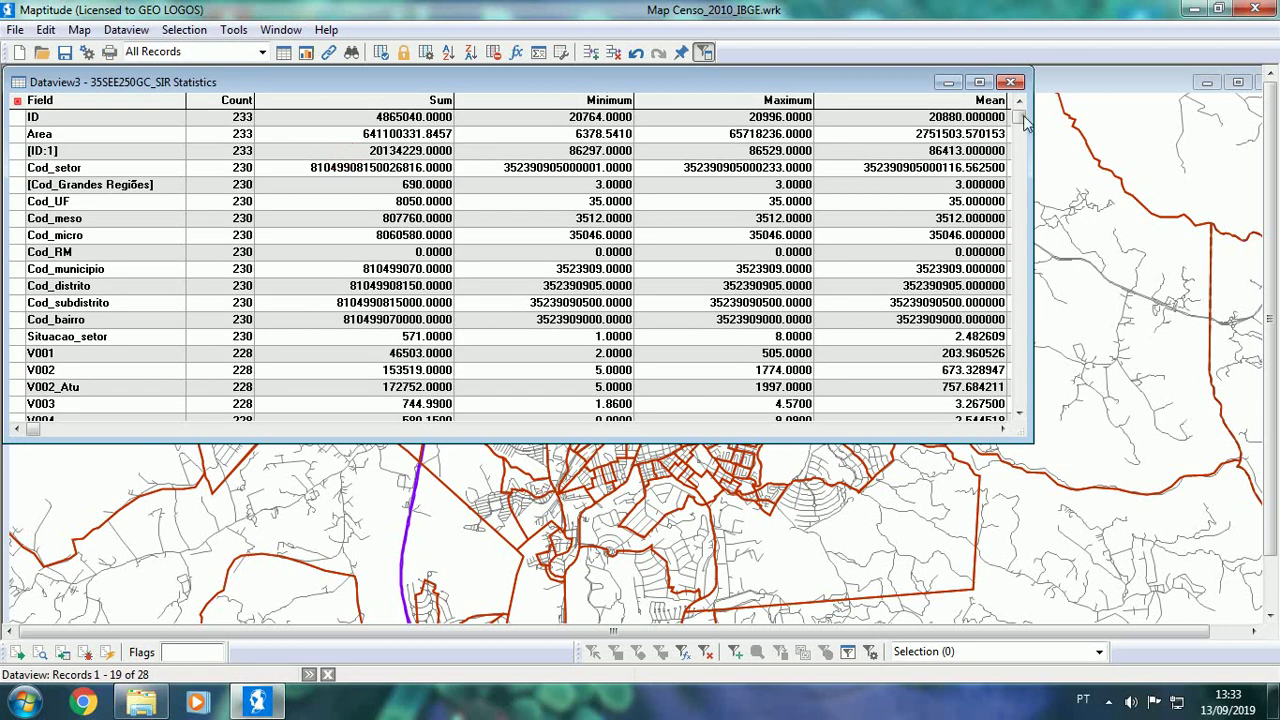
{"action": "left_click", "coordinate": [1018, 398]}
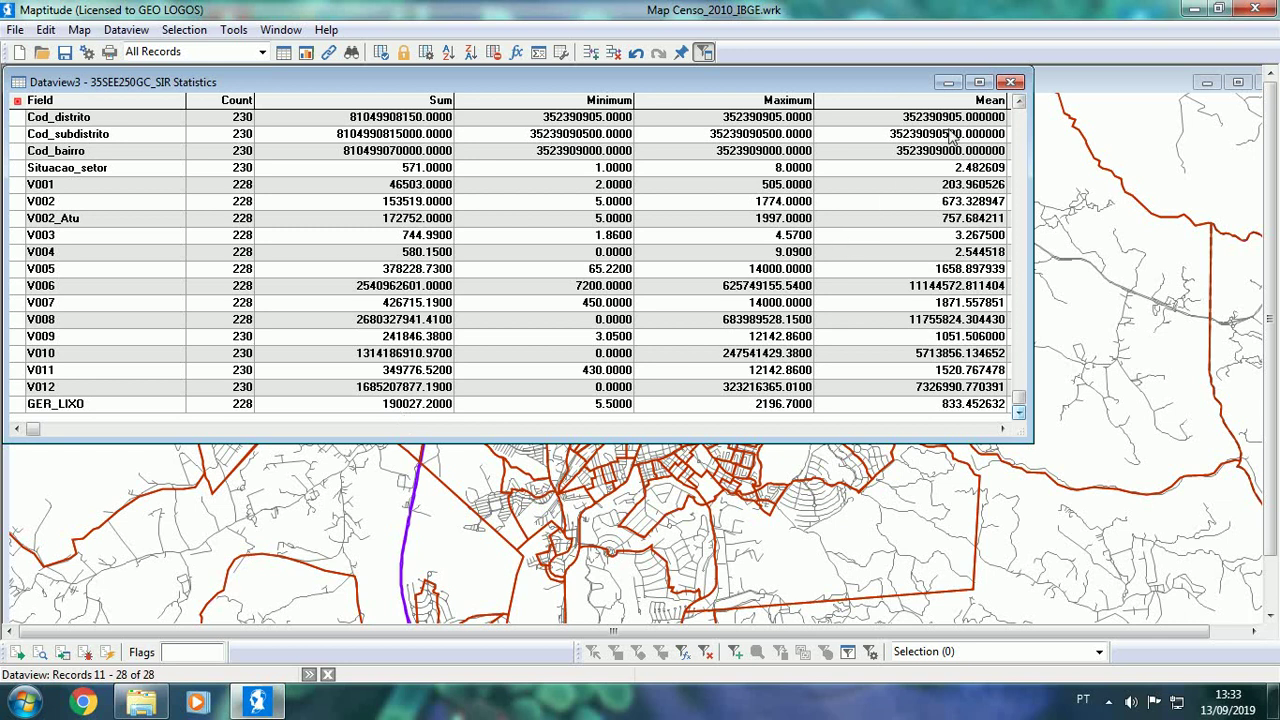
{"action": "left_click", "coordinate": [1013, 82]}
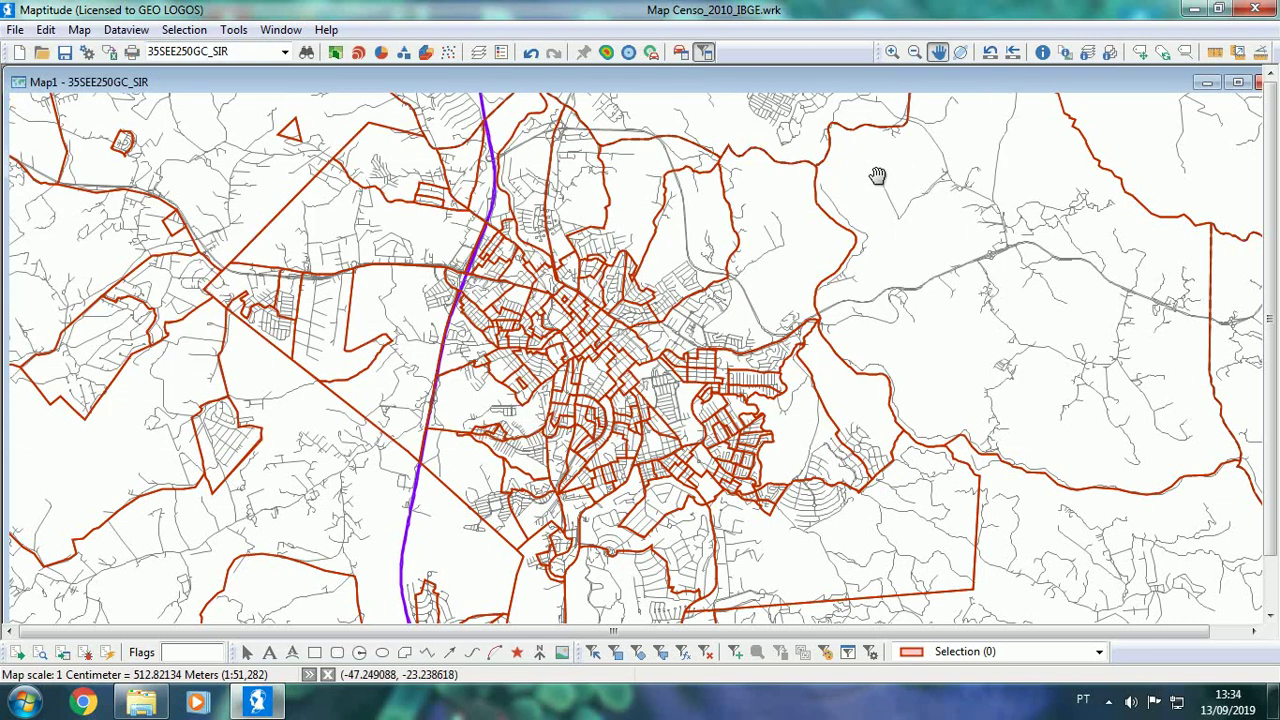
Step: Inspect the record of the large rural sector east of the urban area, through to its GER_LIXO value, and close it
{"action": "left_click_drag", "start_coordinate": [872, 179], "coordinate": [596, 278]}
{"action": "scroll", "coordinate": [720, 259], "scroll_direction": "down", "scroll_amount": 2}
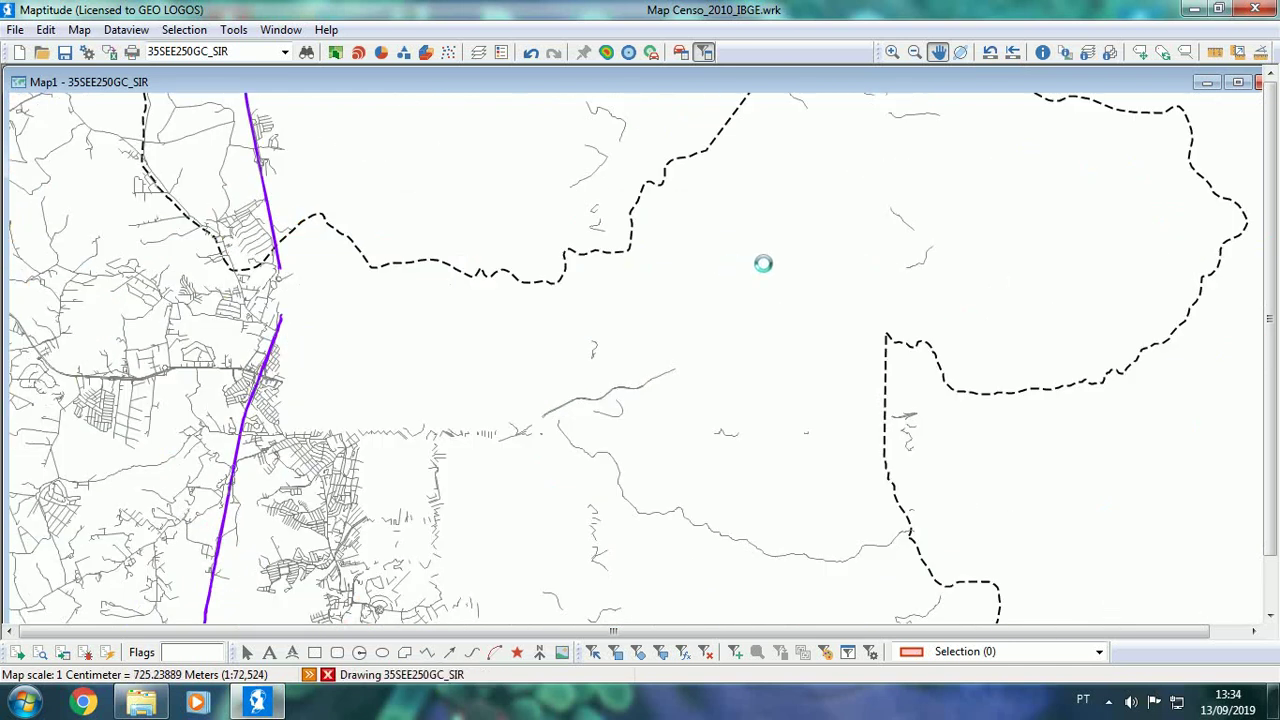
{"action": "left_click_drag", "start_coordinate": [775, 259], "coordinate": [717, 303]}
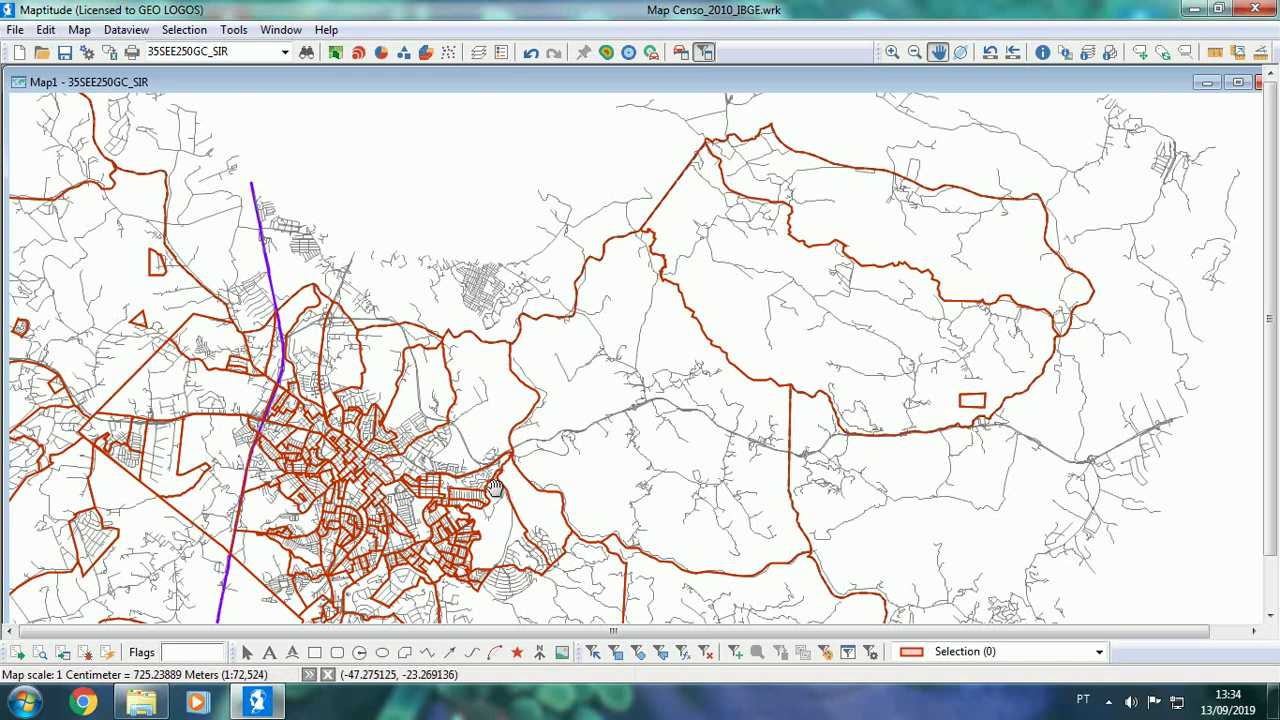
{"action": "mouse_move", "coordinate": [788, 450]}
{"action": "mouse_move", "coordinate": [660, 443]}
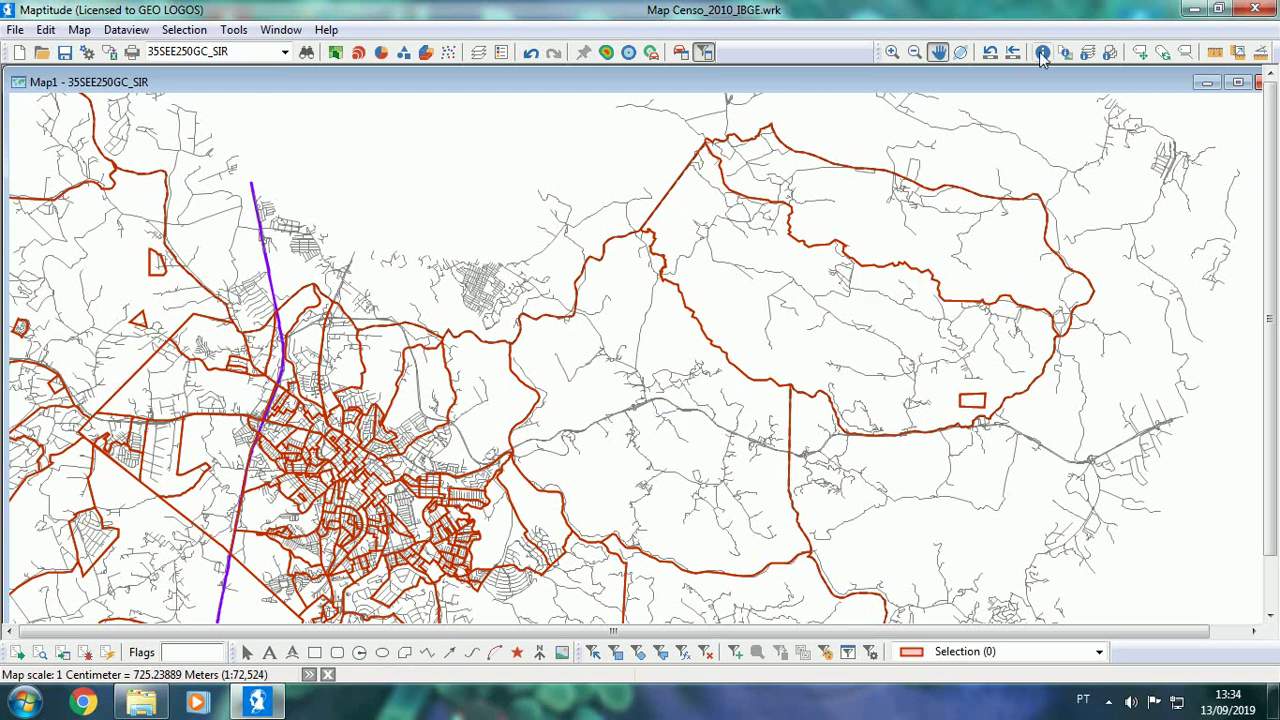
{"action": "left_click", "coordinate": [1042, 52]}
{"action": "left_click", "coordinate": [653, 425]}
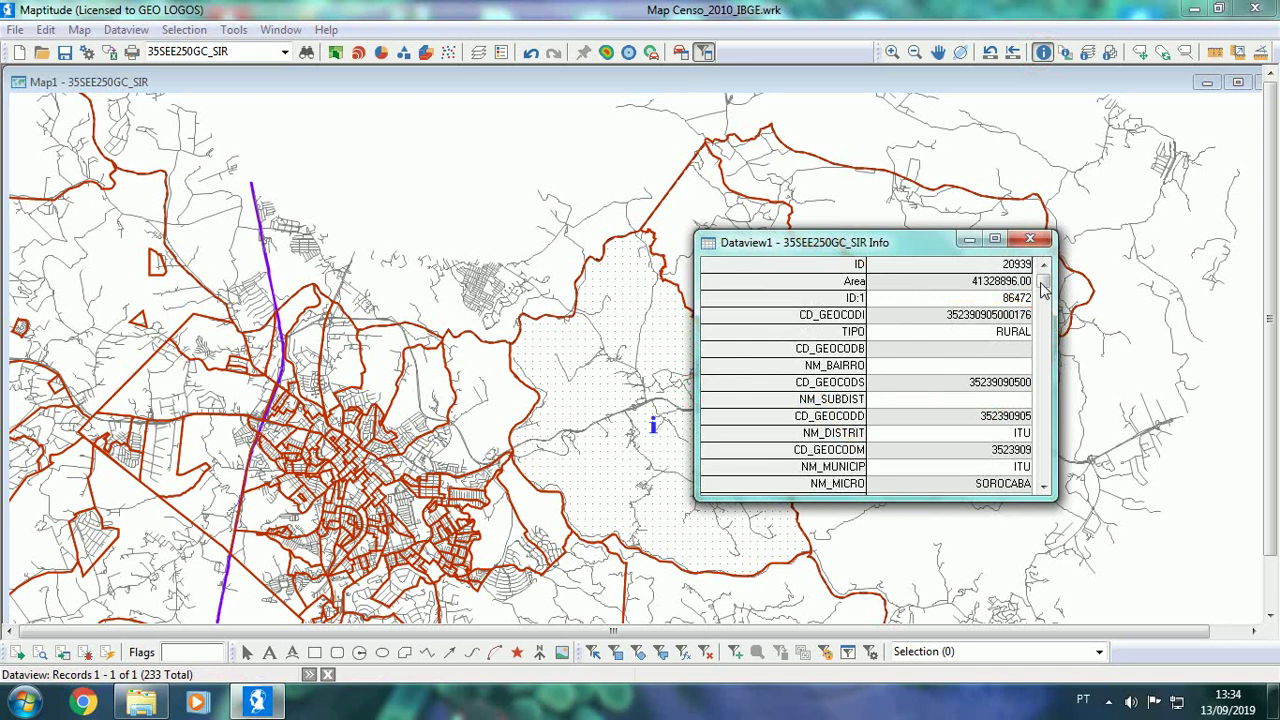
{"action": "left_click_drag", "start_coordinate": [1042, 283], "coordinate": [1042, 508]}
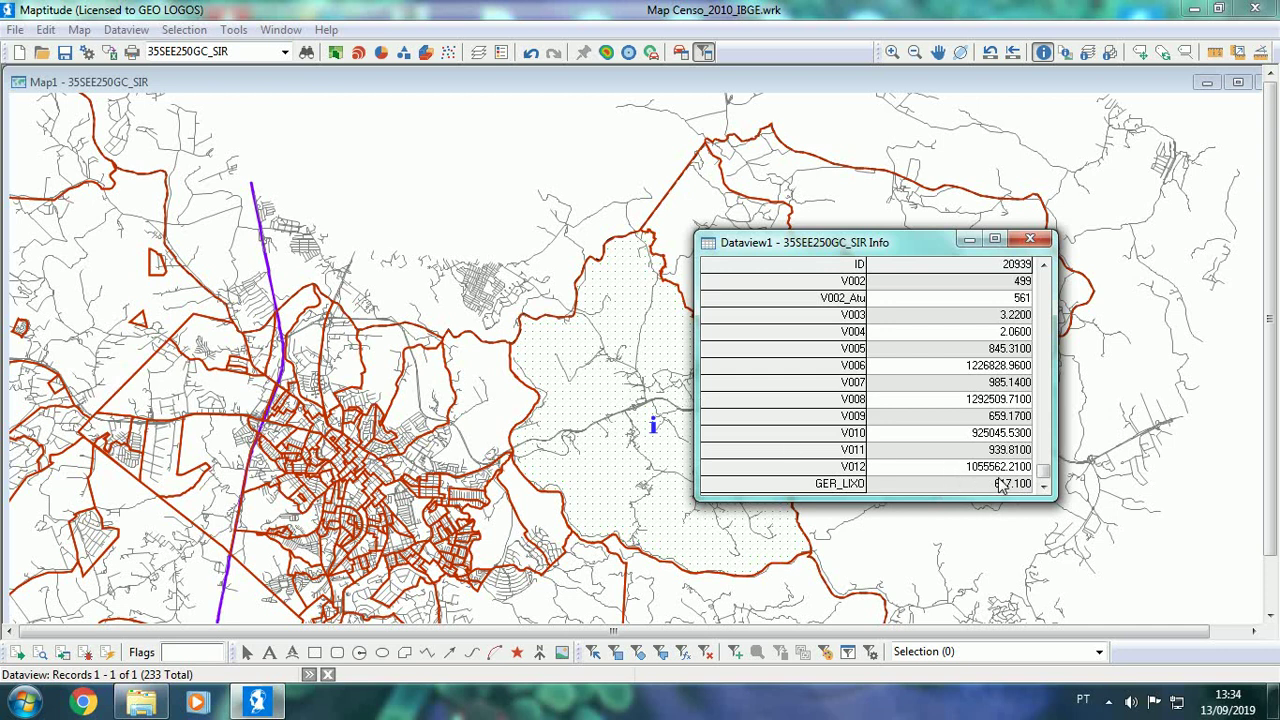
{"action": "left_click", "coordinate": [1030, 238]}
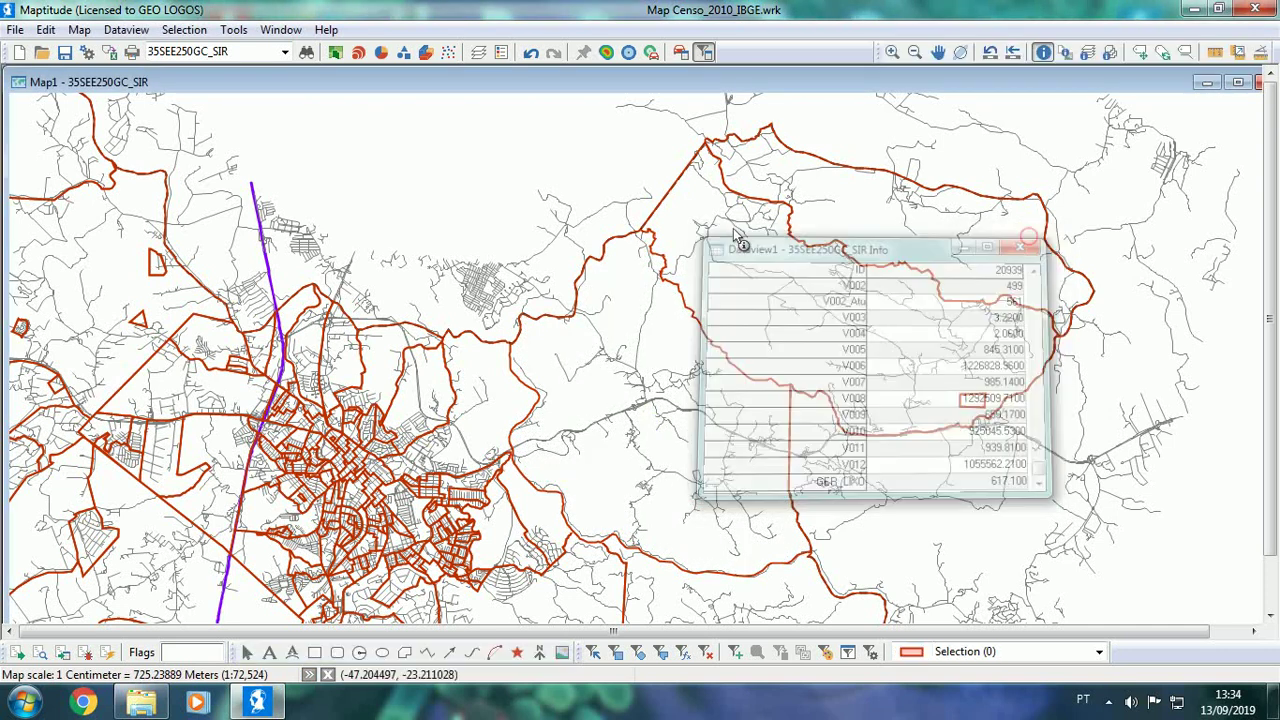
Step: Examine how the streets fall within the census sectors, from the whole municipality to the small subdivision southwest of the urban area
{"action": "scroll", "coordinate": [734, 229], "scroll_direction": "down", "scroll_amount": 3}
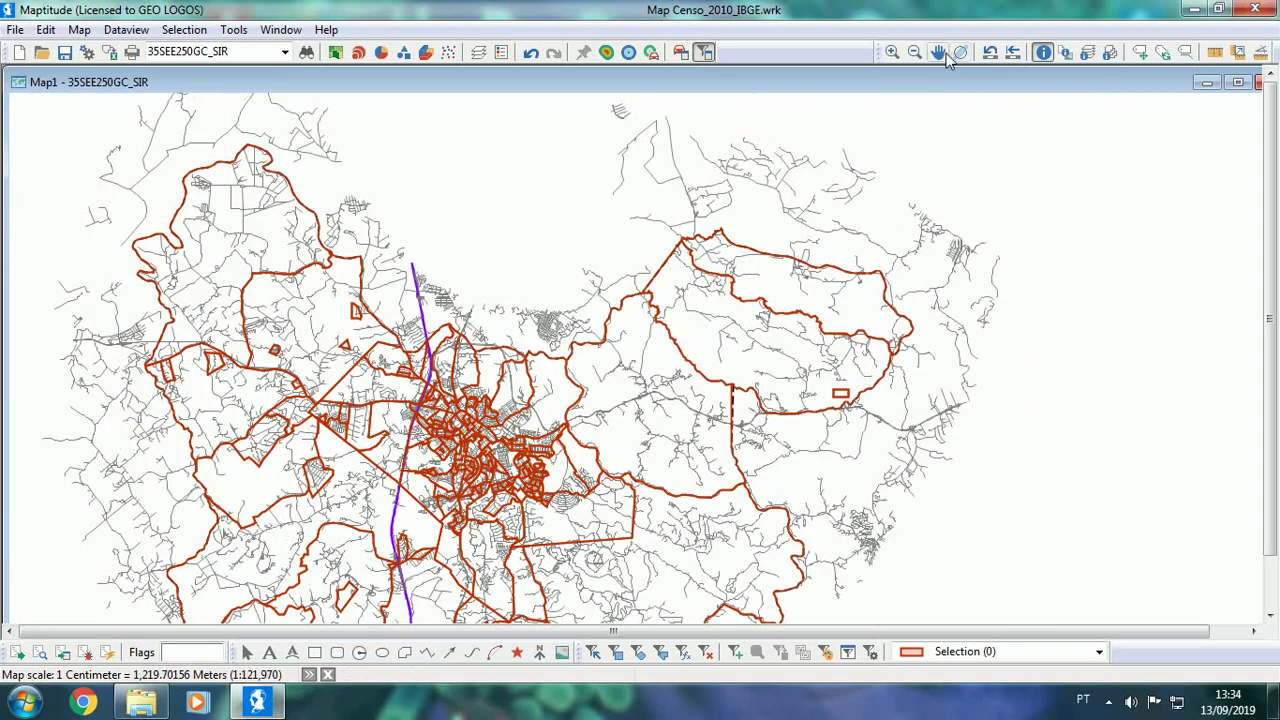
{"action": "left_click", "coordinate": [939, 53]}
{"action": "left_click_drag", "start_coordinate": [697, 254], "coordinate": [883, 155]}
{"action": "left_click_drag", "start_coordinate": [842, 209], "coordinate": [734, 263]}
{"action": "scroll", "coordinate": [654, 306], "scroll_direction": "up", "scroll_amount": 1}
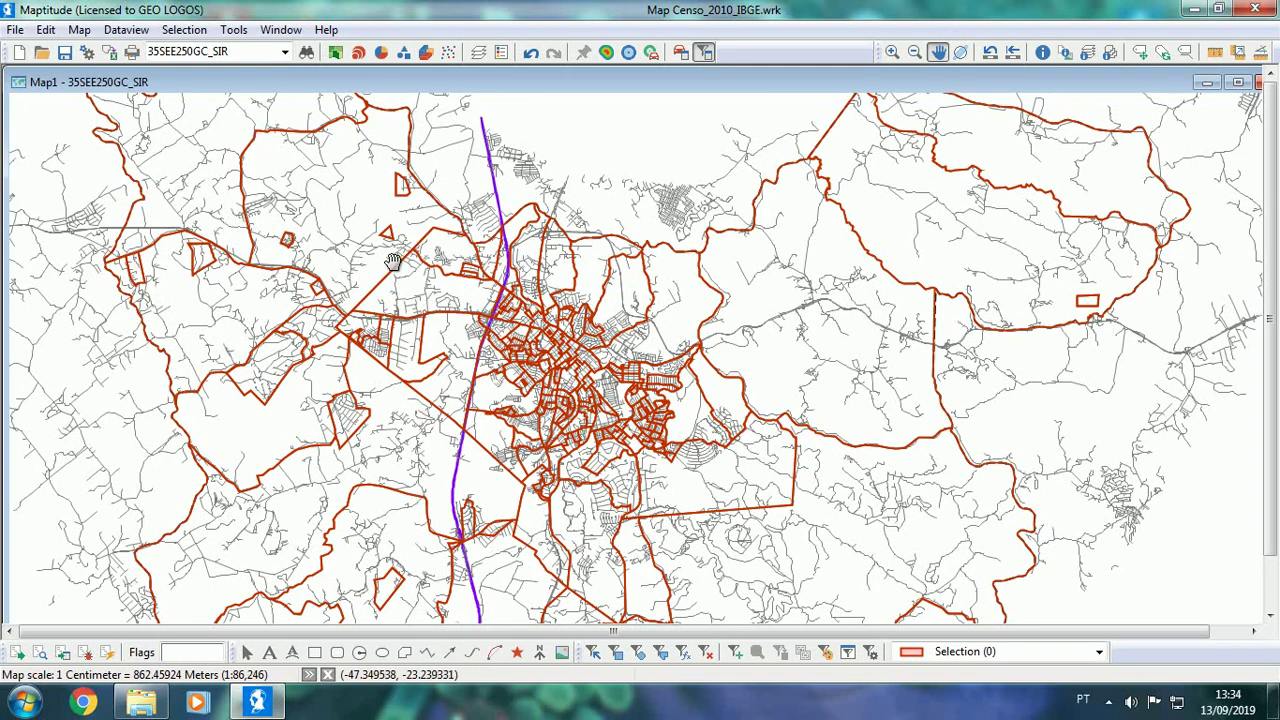
{"action": "mouse_move", "coordinate": [432, 270]}
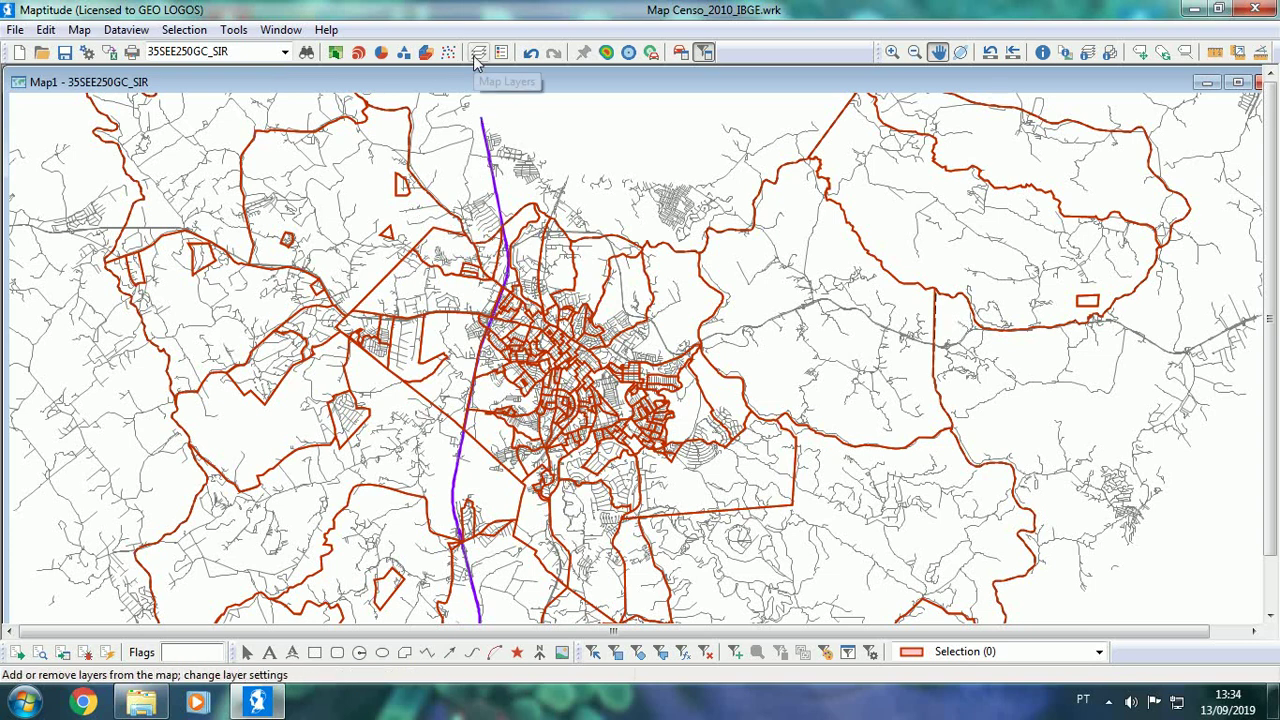
{"action": "scroll", "coordinate": [471, 340], "scroll_direction": "up", "scroll_amount": 2}
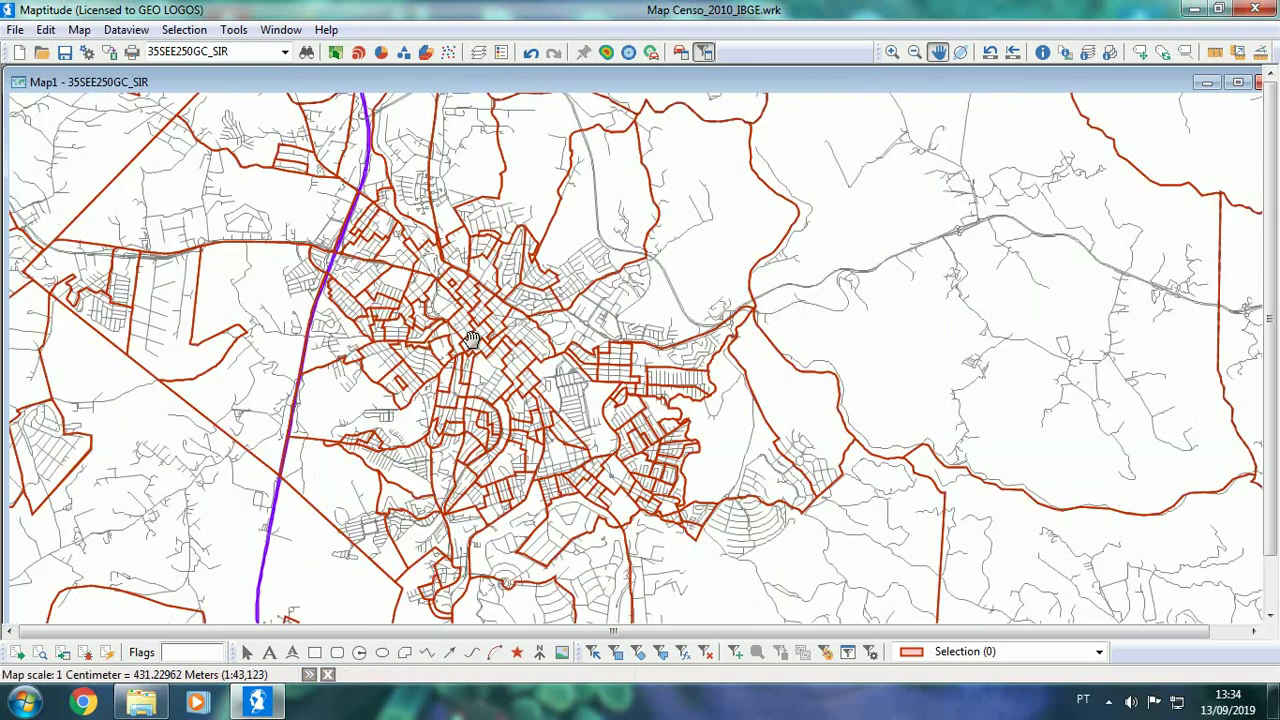
{"action": "left_click_drag", "start_coordinate": [200, 378], "coordinate": [748, 297]}
{"action": "scroll", "coordinate": [748, 297], "scroll_direction": "up", "scroll_amount": 1}
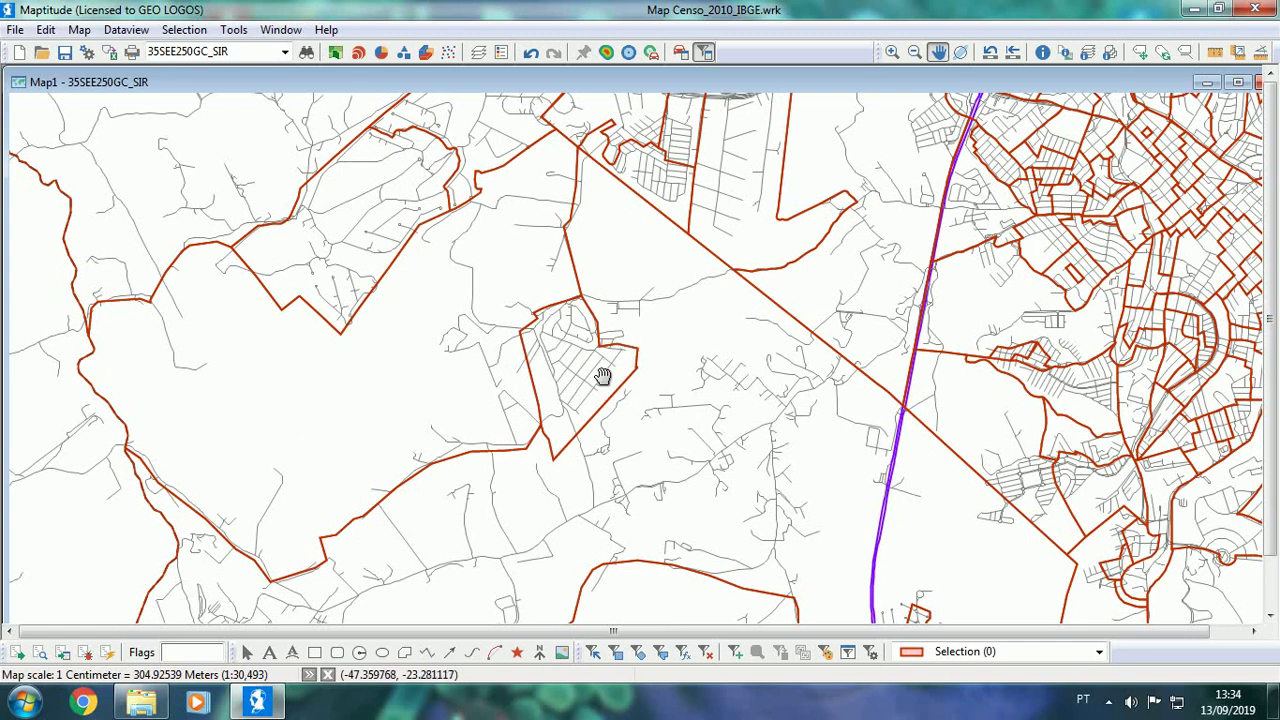
Step: Load the GEO_Aplicativos add-in and open its GEO_DIREÇÃO - Aplicativos toolbox
{"action": "left_click", "coordinate": [236, 31]}
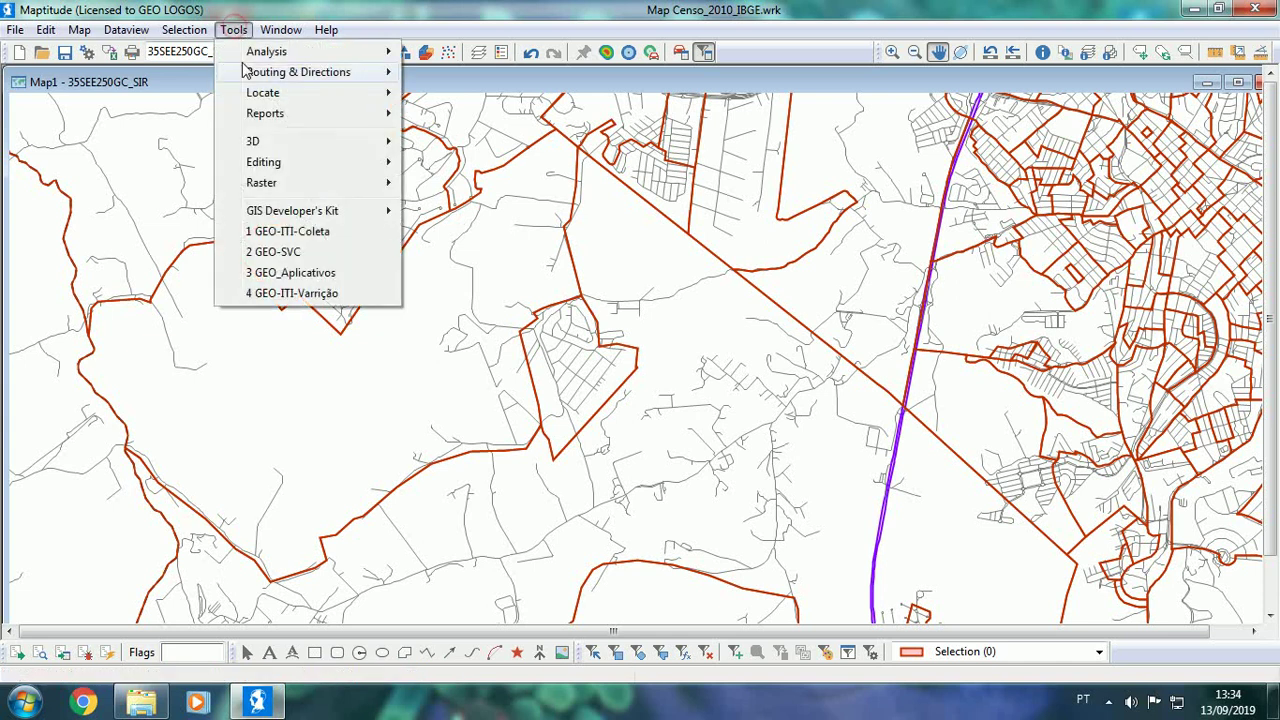
{"action": "left_click", "coordinate": [283, 278]}
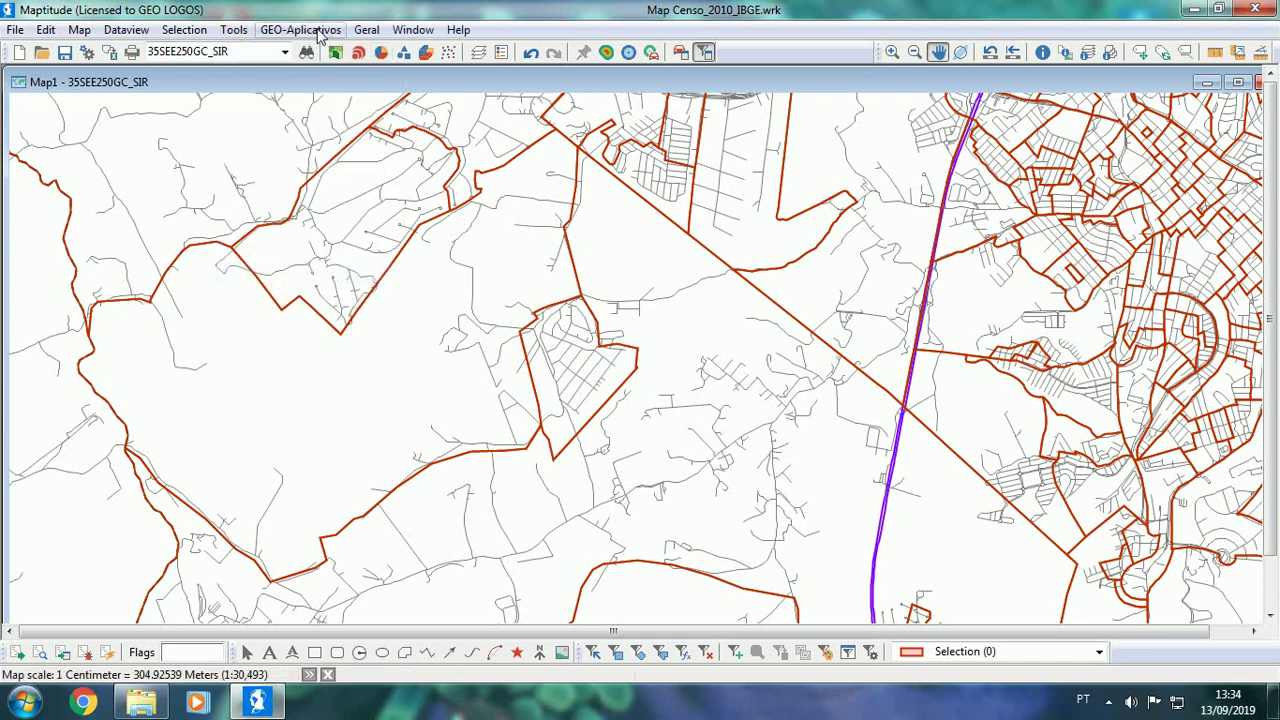
{"action": "left_click", "coordinate": [316, 29]}
{"action": "left_click", "coordinate": [338, 53]}
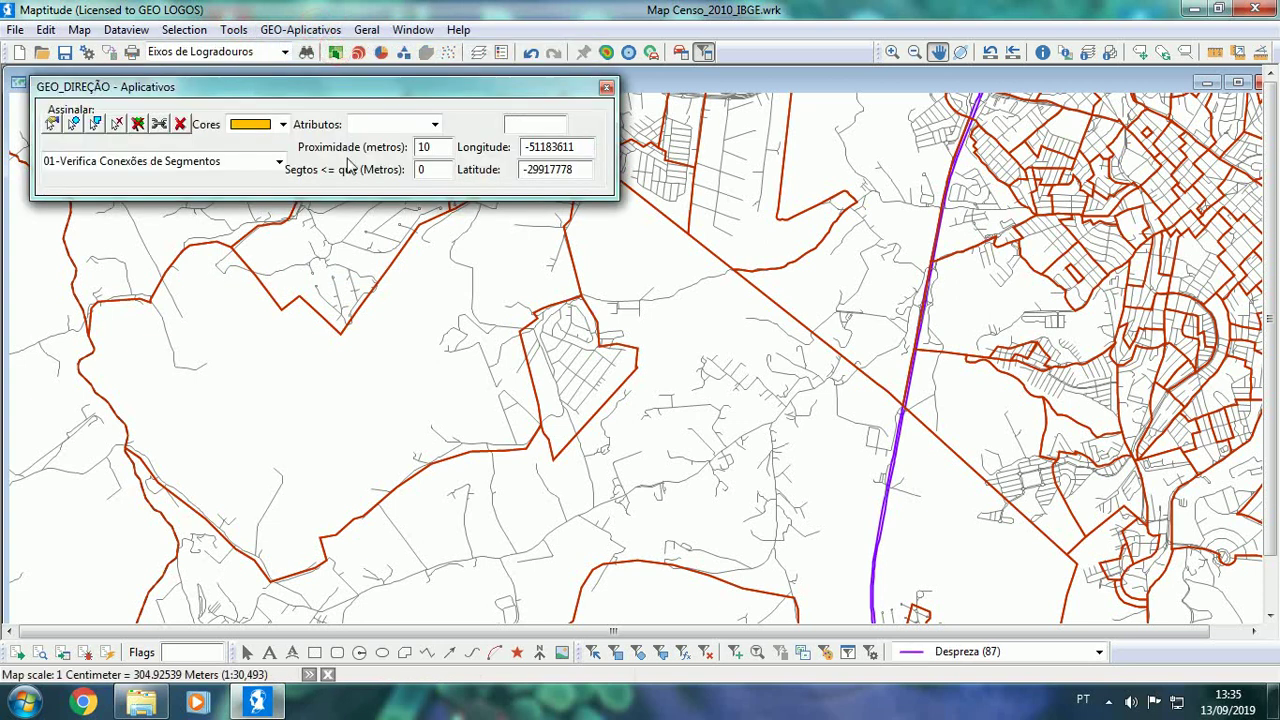
Step: Open the Eixos de Logradouros street layer's table in a new dataview and place it below the GEO_DIREÇÃO toolbox
{"action": "left_click", "coordinate": [280, 162]}
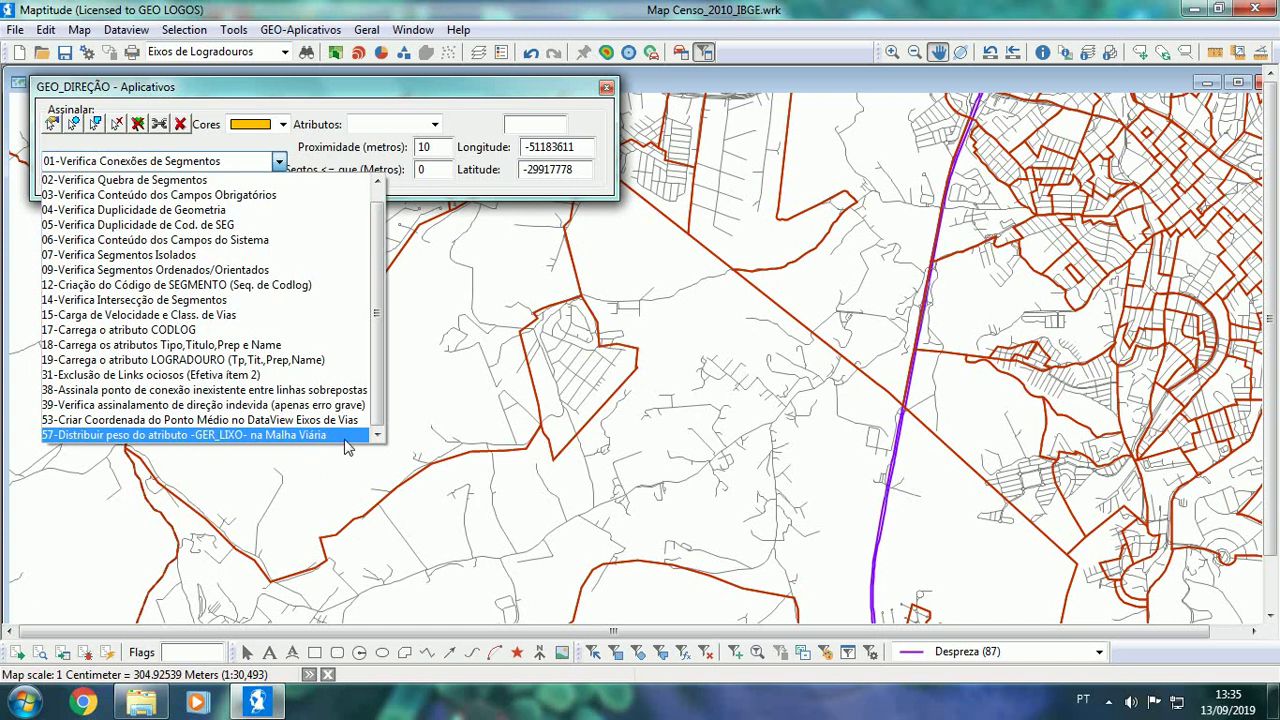
{"action": "left_click", "coordinate": [608, 125]}
{"action": "left_click", "coordinate": [126, 30]}
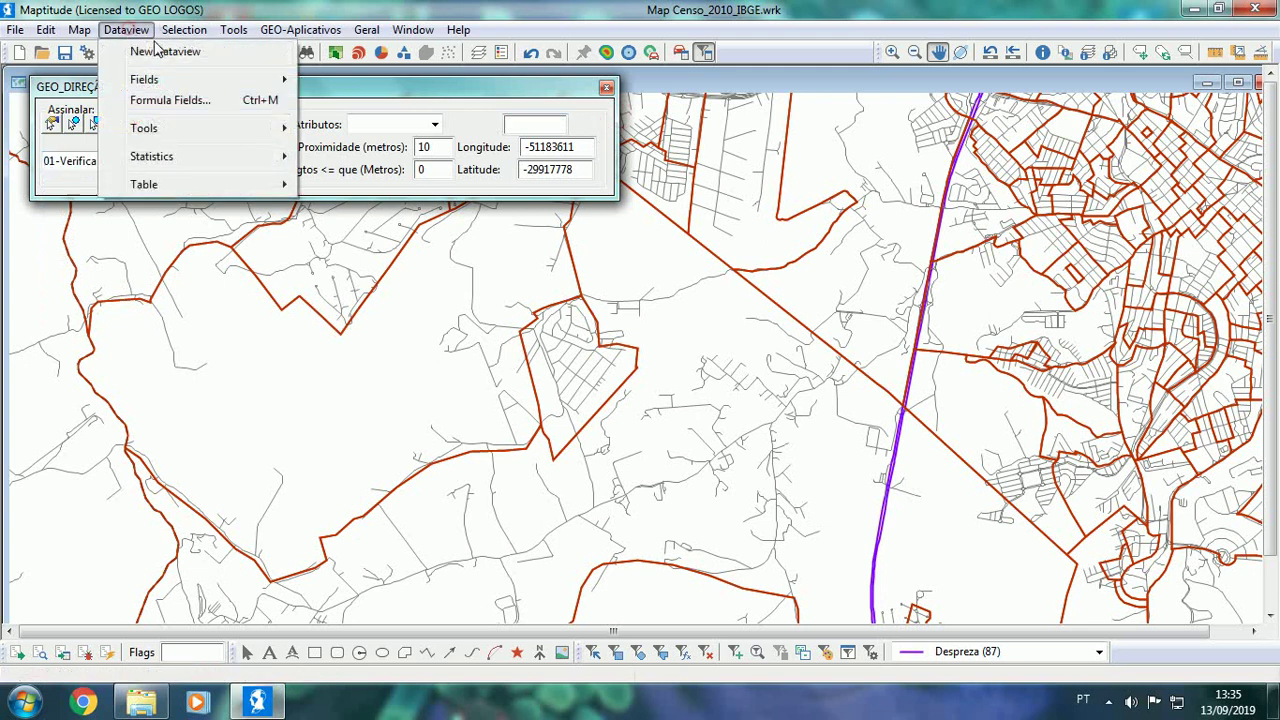
{"action": "left_click", "coordinate": [150, 49]}
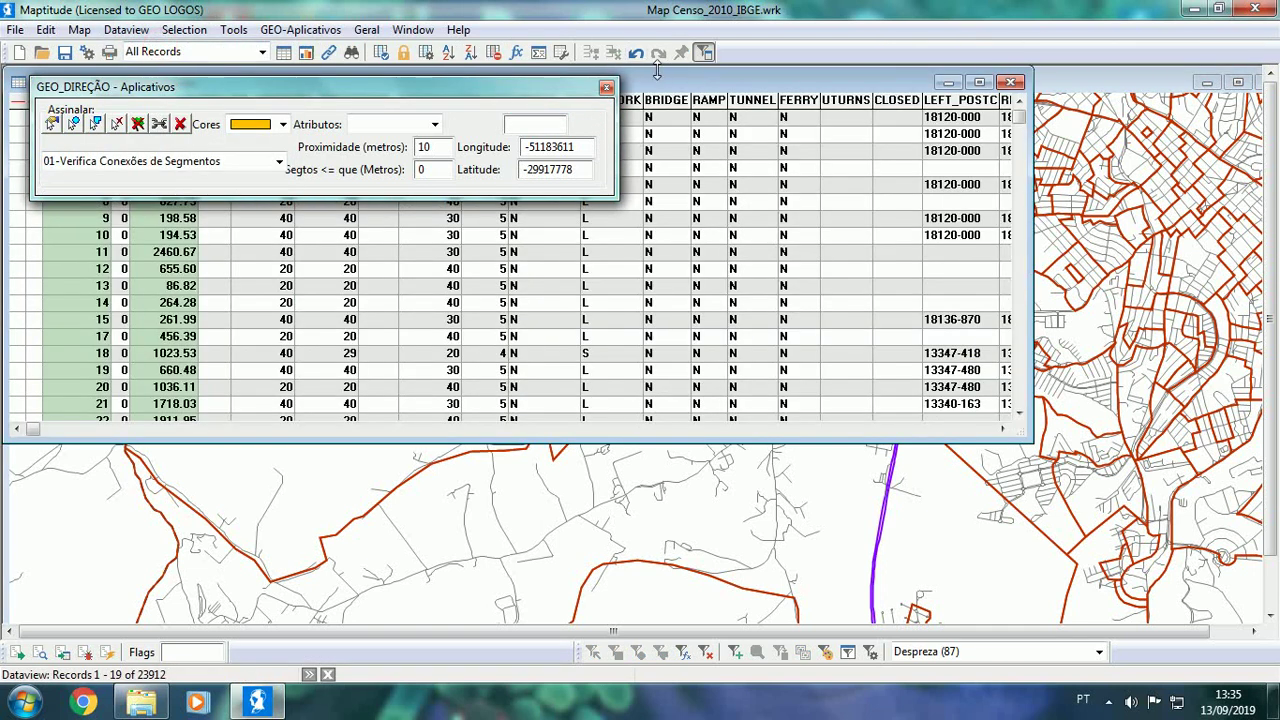
{"action": "left_click_drag", "start_coordinate": [660, 80], "coordinate": [657, 205]}
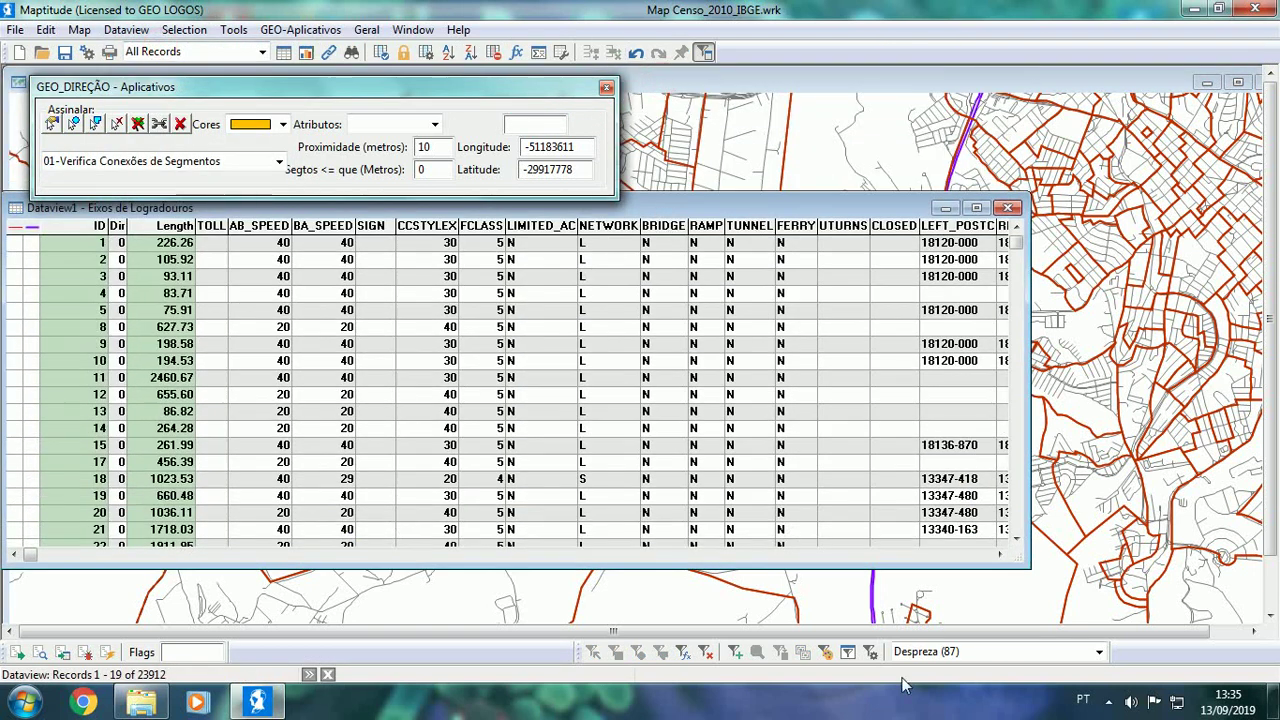
Step: Look through the street table's fields as far as TON_PESO, and close the table
{"action": "left_click", "coordinate": [918, 556]}
{"action": "left_click", "coordinate": [918, 556]}
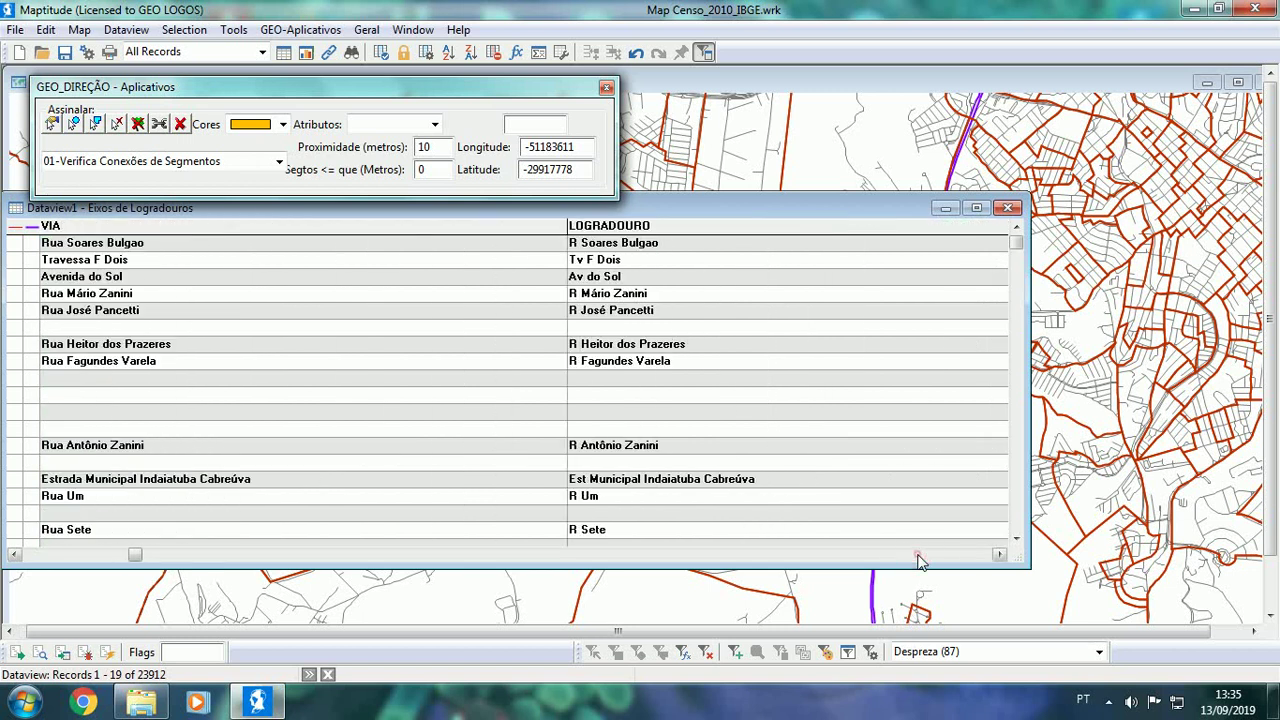
{"action": "left_click", "coordinate": [918, 556]}
{"action": "left_click", "coordinate": [918, 556]}
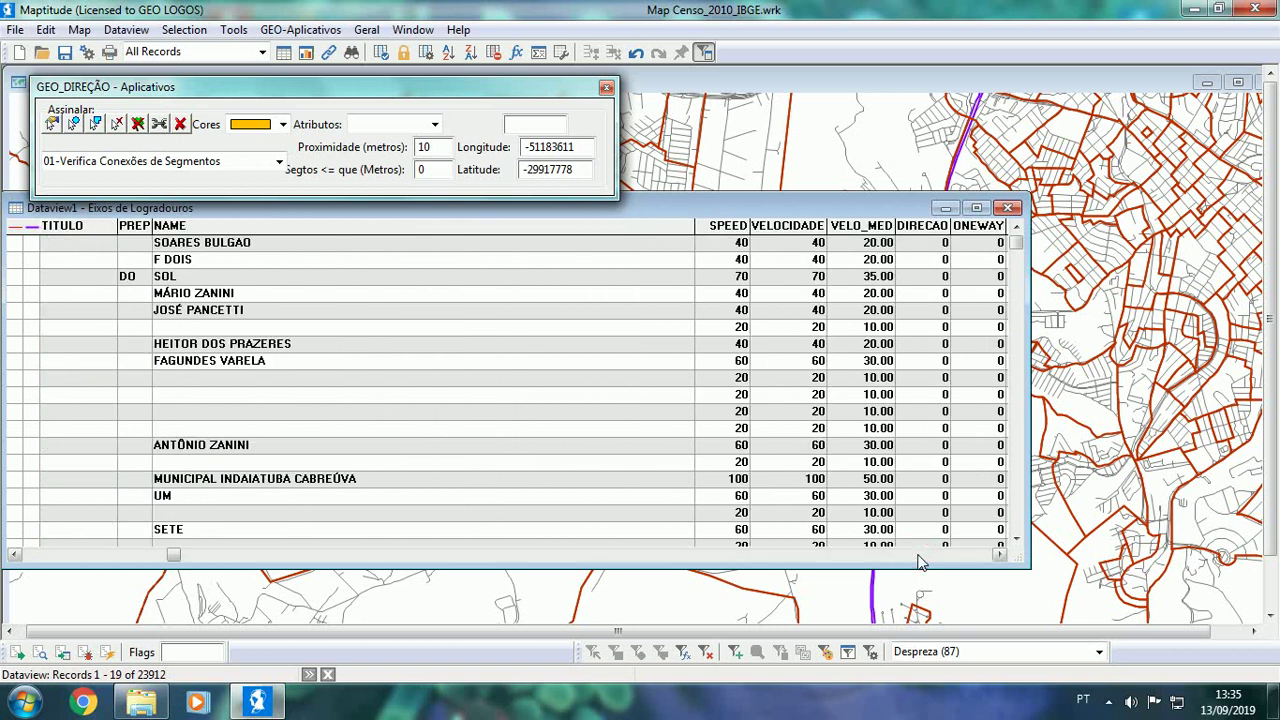
{"action": "left_click", "coordinate": [918, 556]}
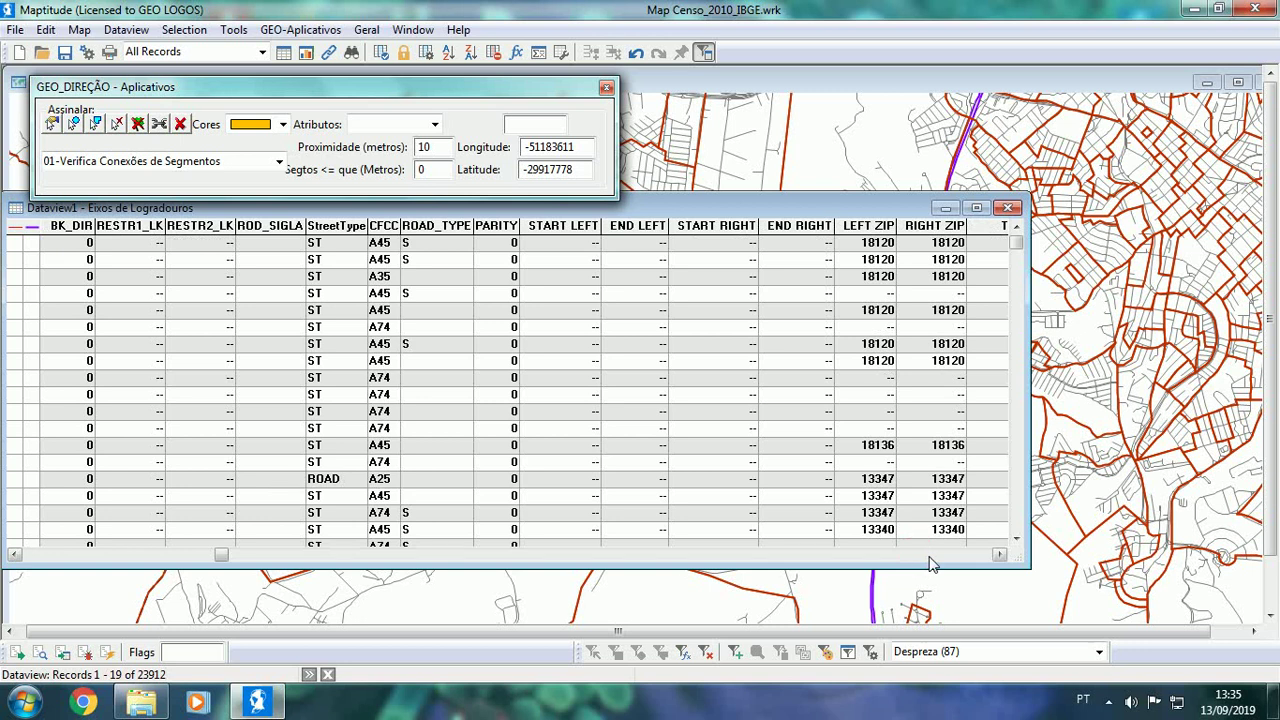
{"action": "left_click", "coordinate": [921, 556]}
{"action": "left_click", "coordinate": [925, 556]}
{"action": "left_click", "coordinate": [928, 557]}
{"action": "left_click", "coordinate": [928, 557]}
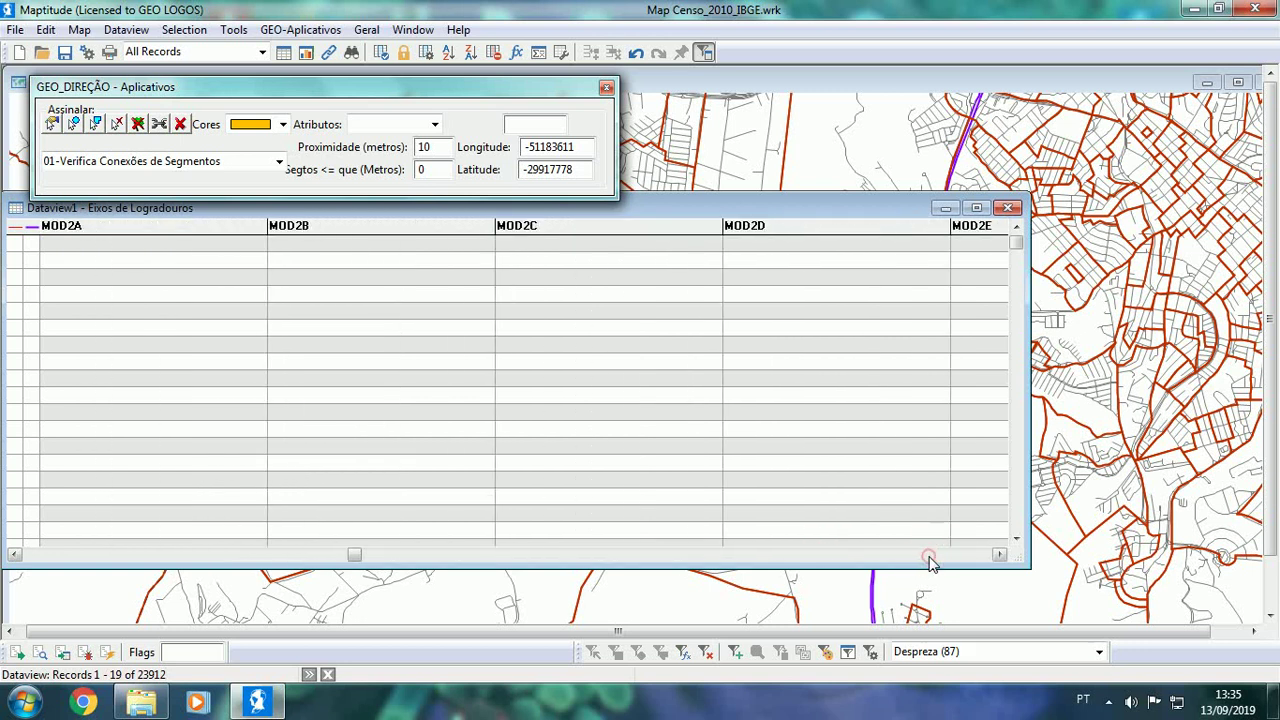
{"action": "left_click", "coordinate": [928, 557]}
{"action": "left_click", "coordinate": [928, 557]}
{"action": "left_click", "coordinate": [928, 557]}
{"action": "left_click", "coordinate": [928, 557]}
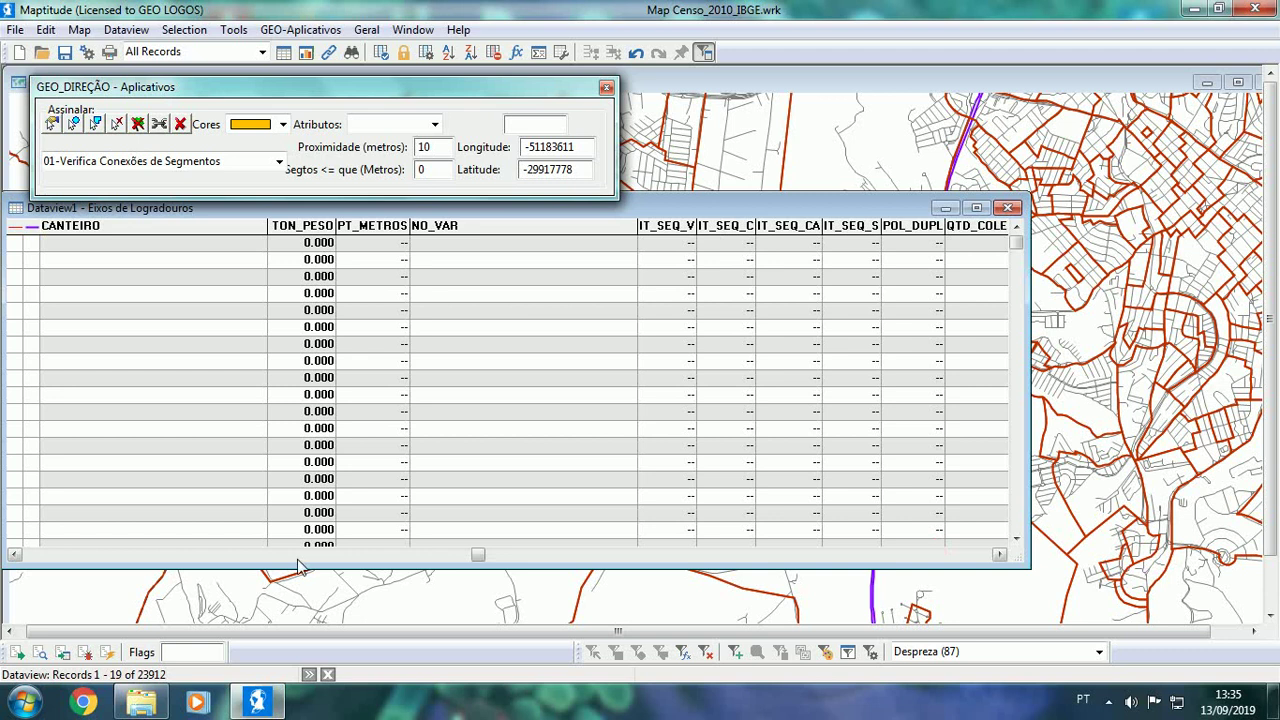
{"action": "left_click", "coordinate": [1007, 207]}
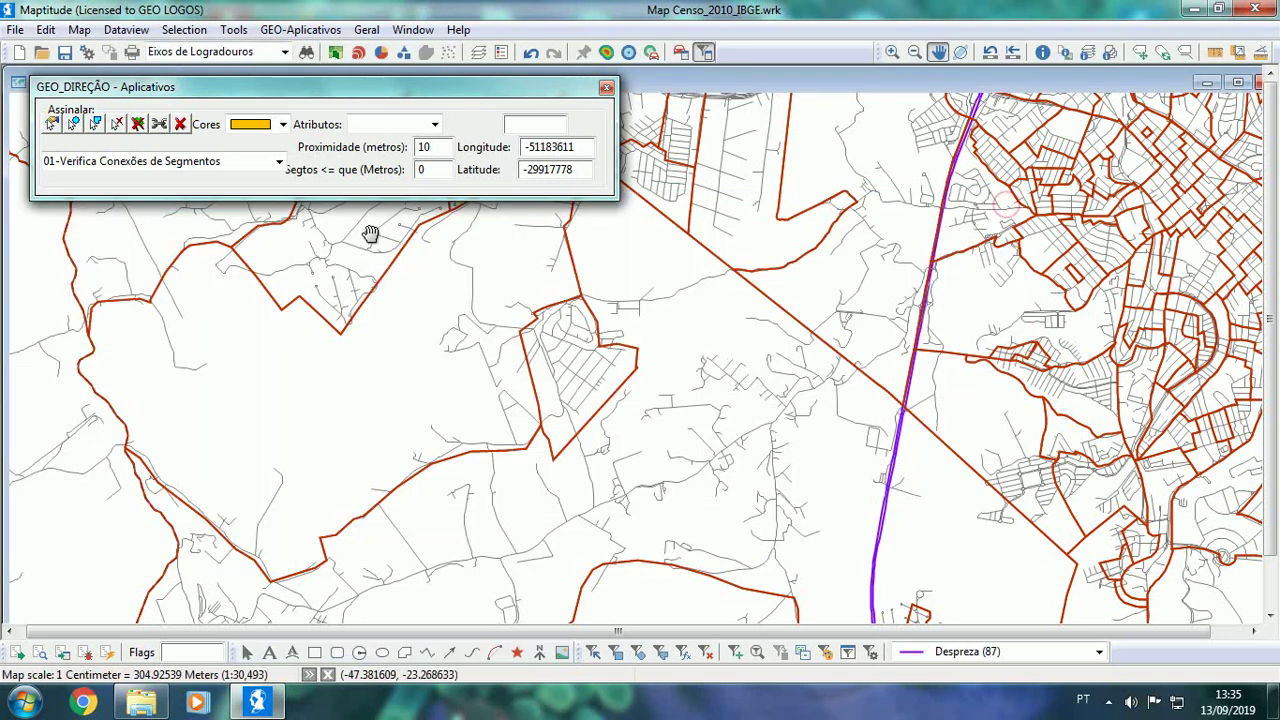
Step: Start routine 57, which distributes the GER_LIXO weight over the street network, and choose 35SEE250GC_SIR as the area layer
{"action": "left_click", "coordinate": [279, 161]}
{"action": "scroll", "coordinate": [380, 245], "scroll_direction": "down", "scroll_amount": 1}
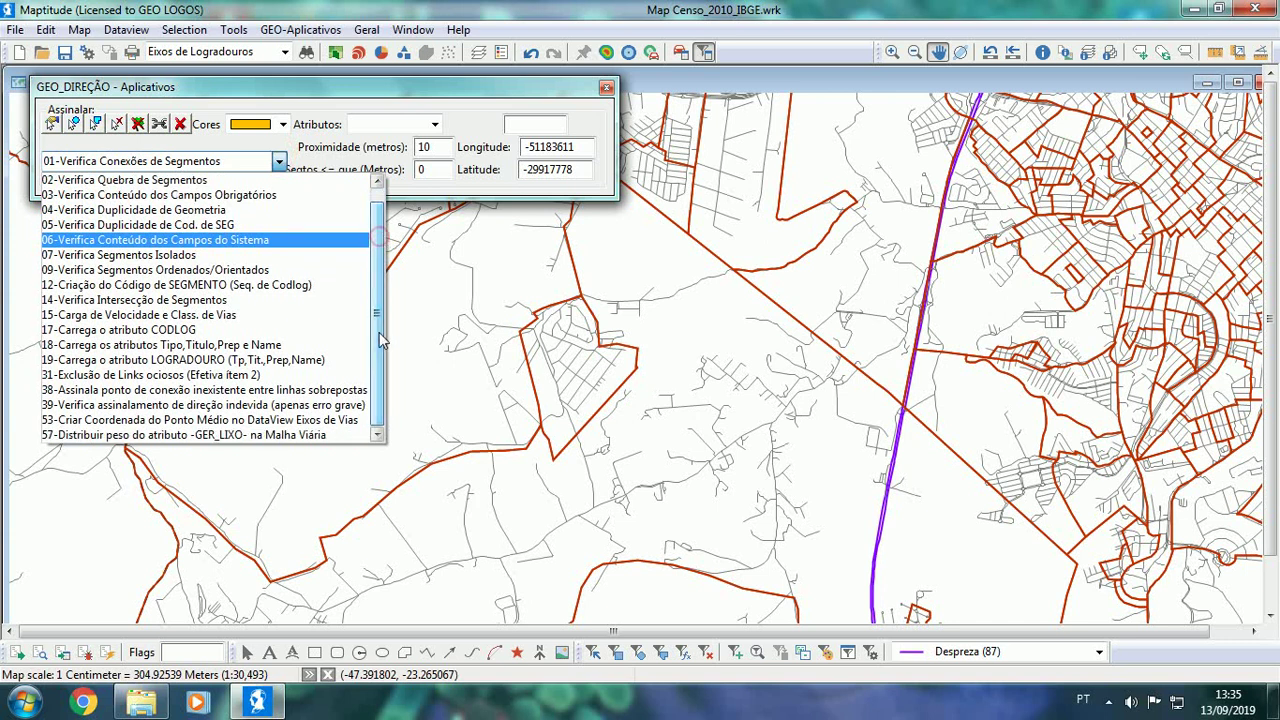
{"action": "left_click", "coordinate": [341, 437]}
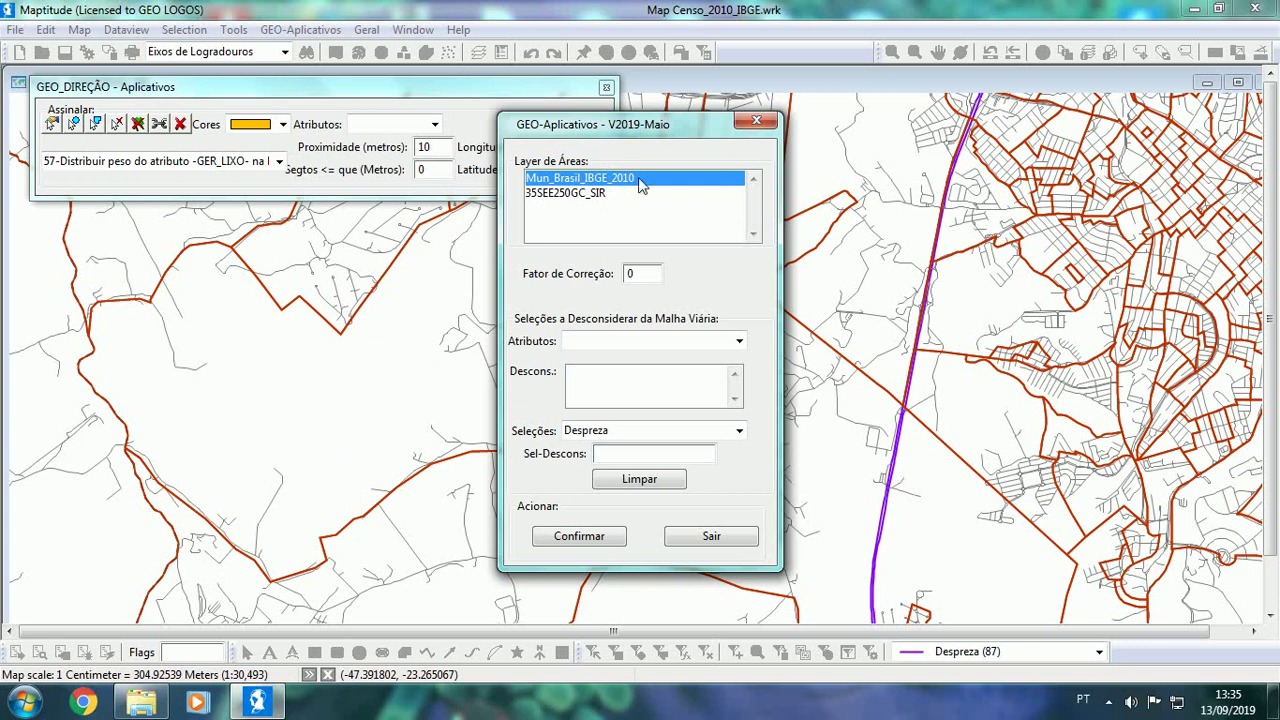
{"action": "left_click", "coordinate": [568, 196]}
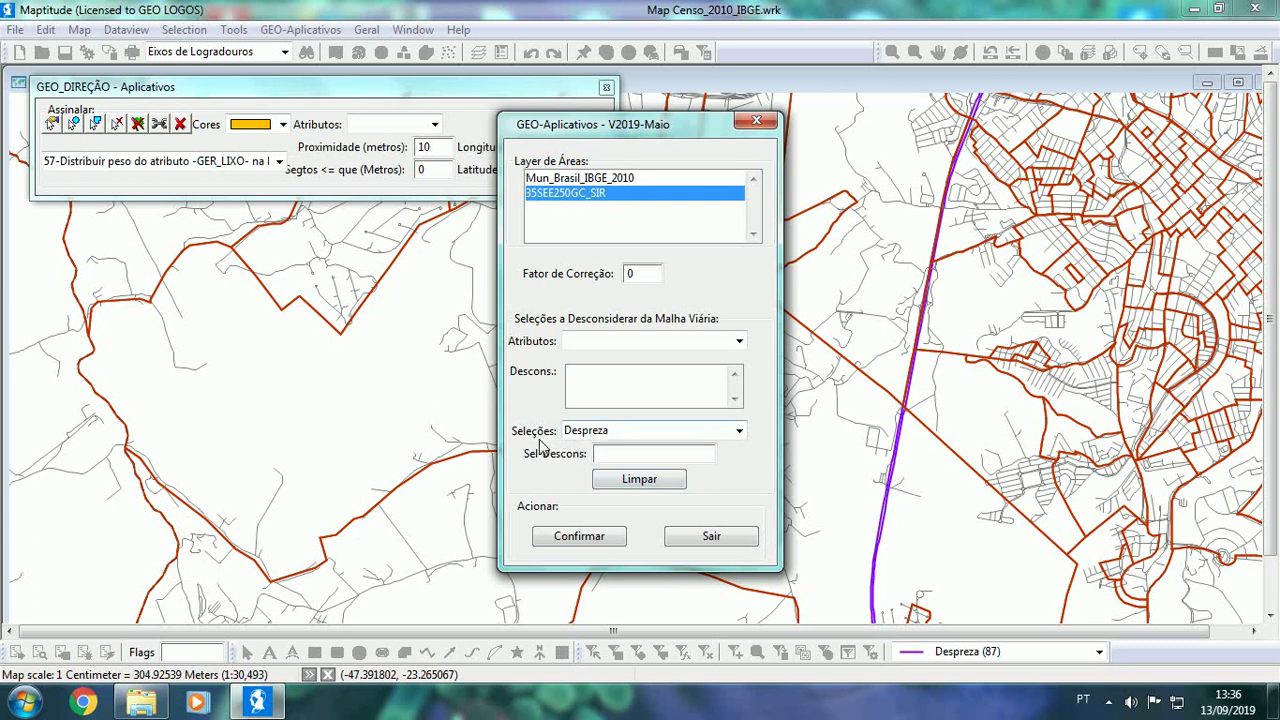
Step: Set Despreza as the street selection to disregard, leaving the attributes to disregard empty
{"action": "left_click", "coordinate": [738, 434]}
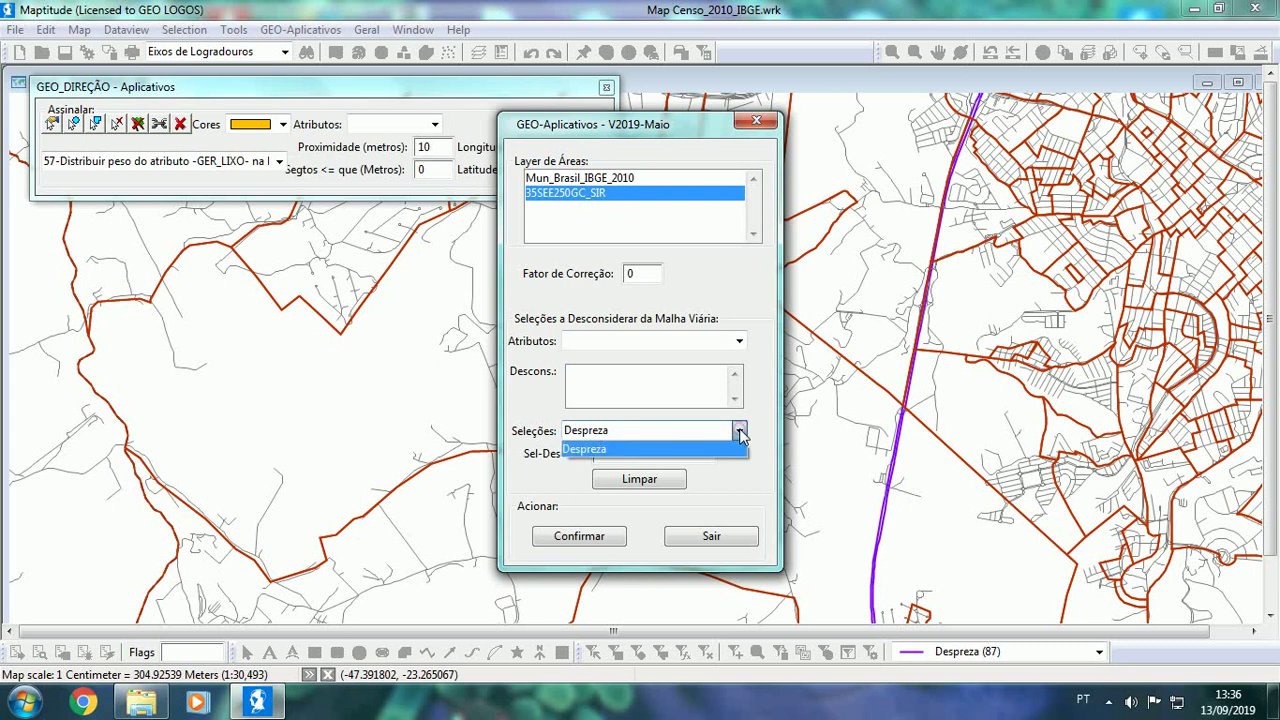
{"action": "left_click", "coordinate": [643, 450]}
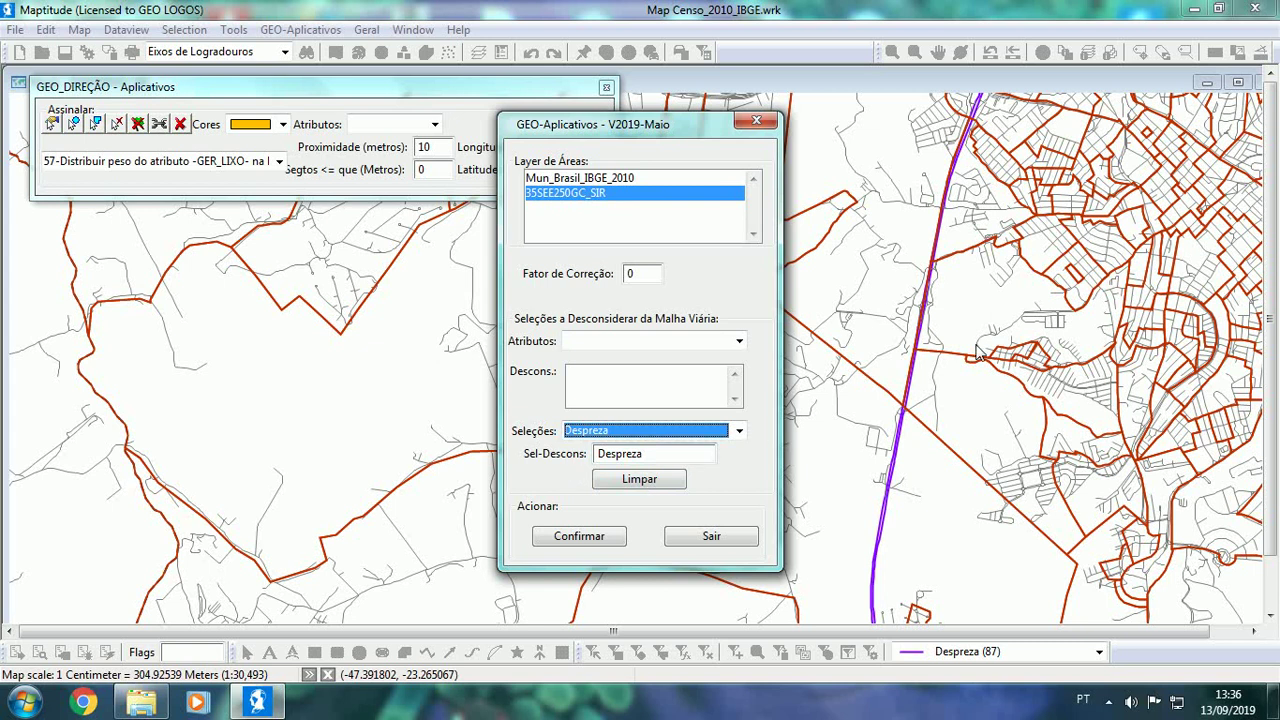
{"action": "left_click", "coordinate": [739, 430]}
{"action": "left_click", "coordinate": [623, 447]}
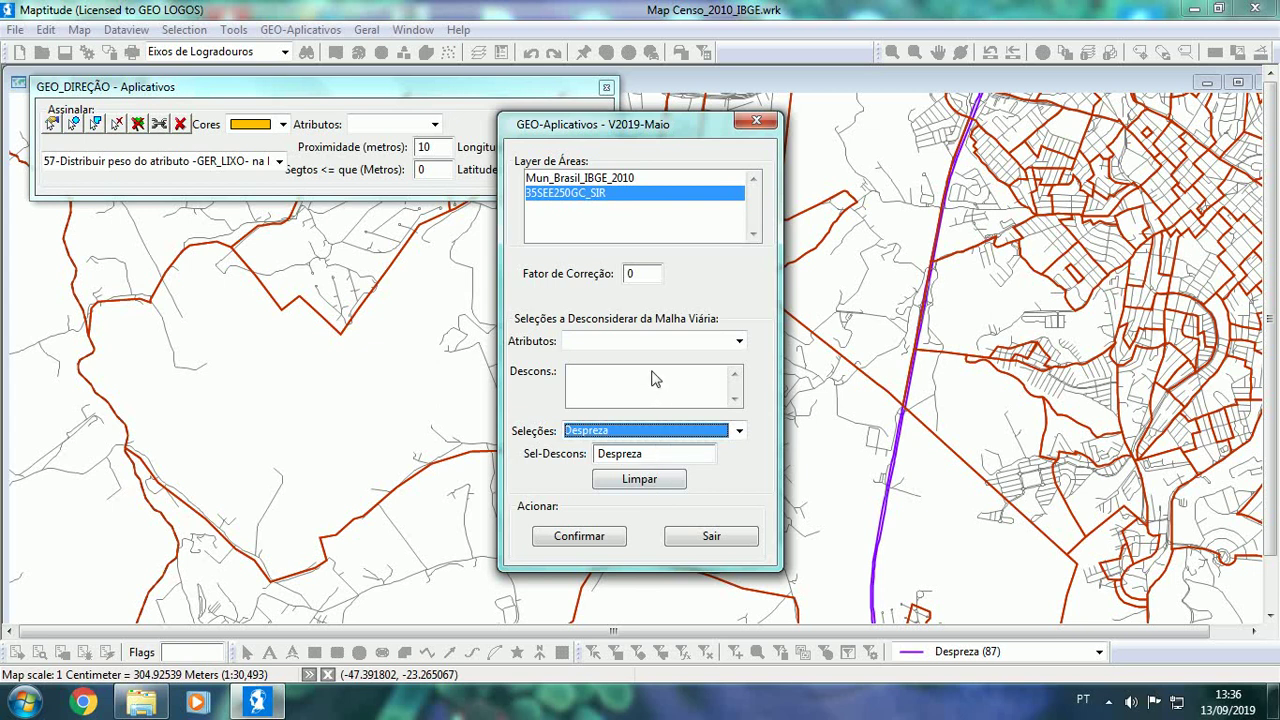
{"action": "left_click", "coordinate": [740, 342]}
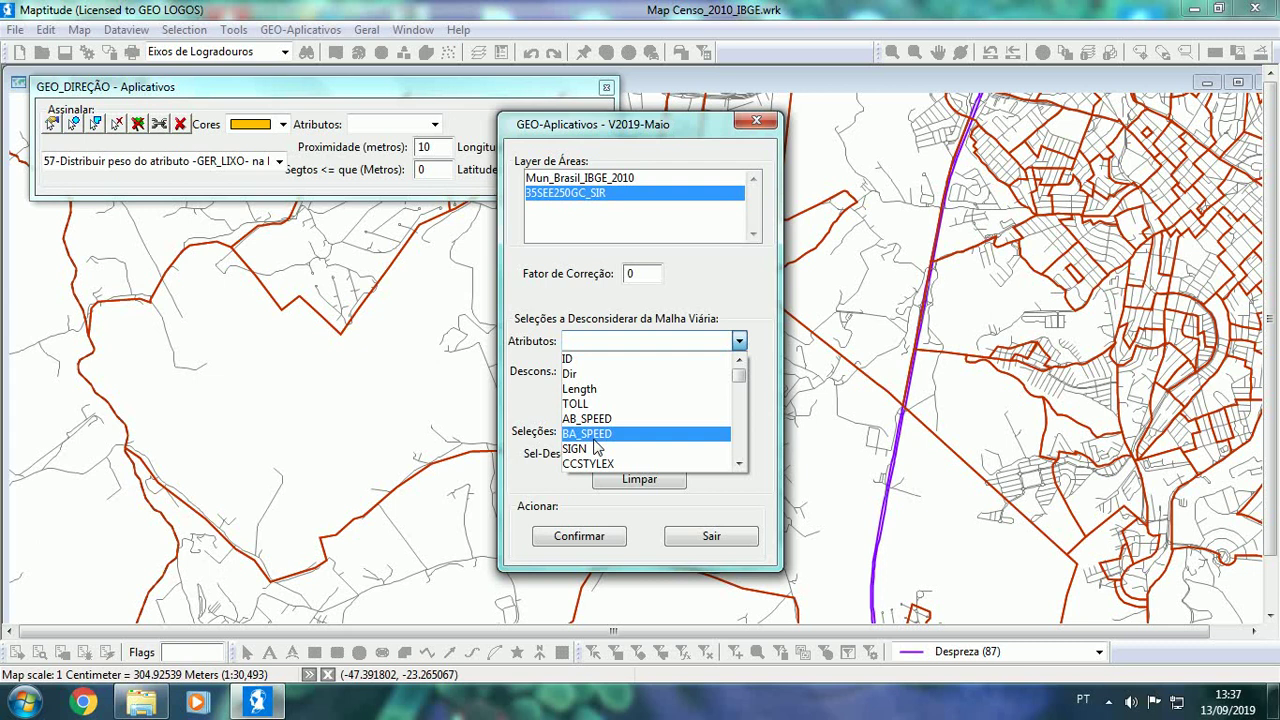
{"action": "left_click", "coordinate": [742, 277]}
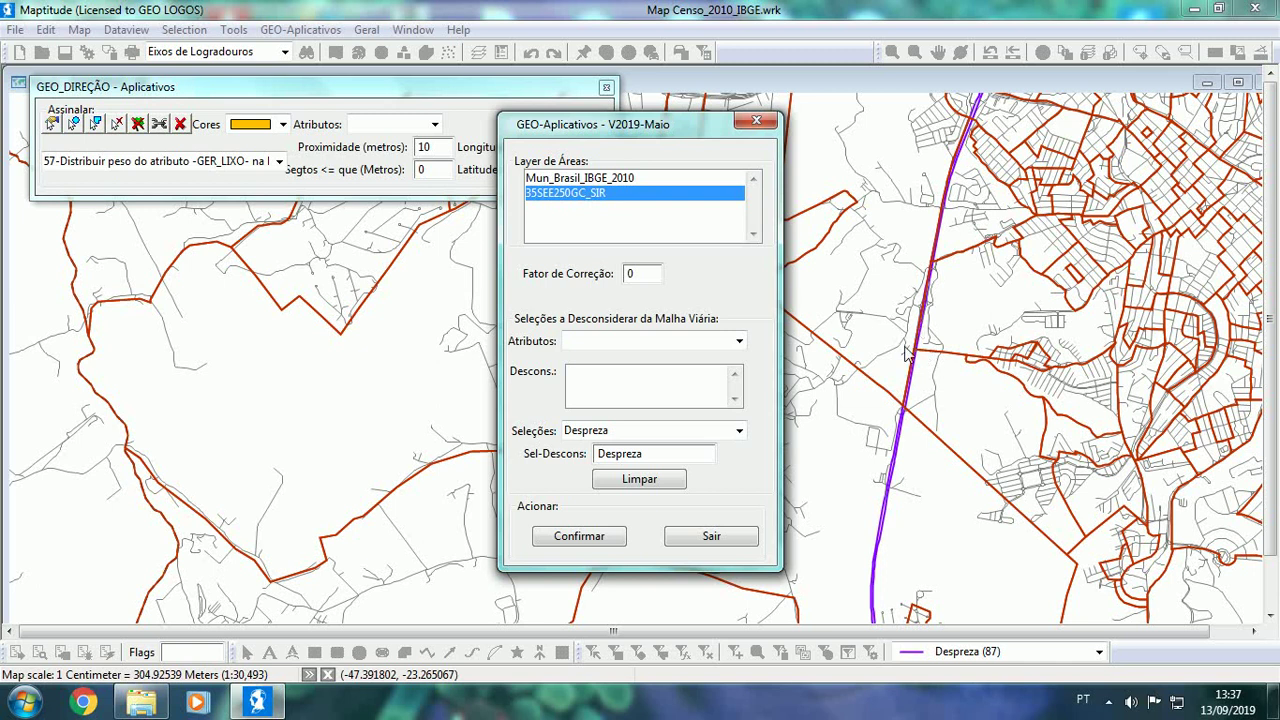
Step: Run the distribution of GER_LIXO weight into the streets' TON_PESO field through to completion, and close the toolbox
{"action": "left_click", "coordinate": [579, 536]}
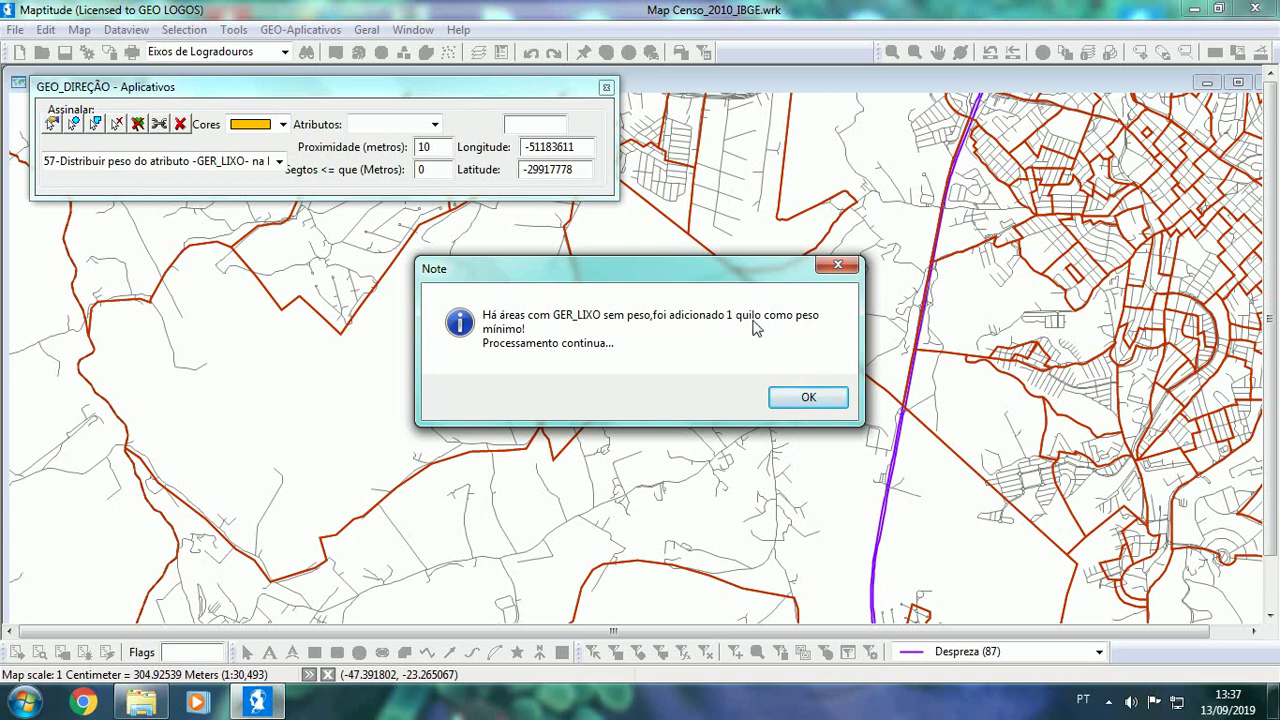
{"action": "left_click", "coordinate": [806, 398]}
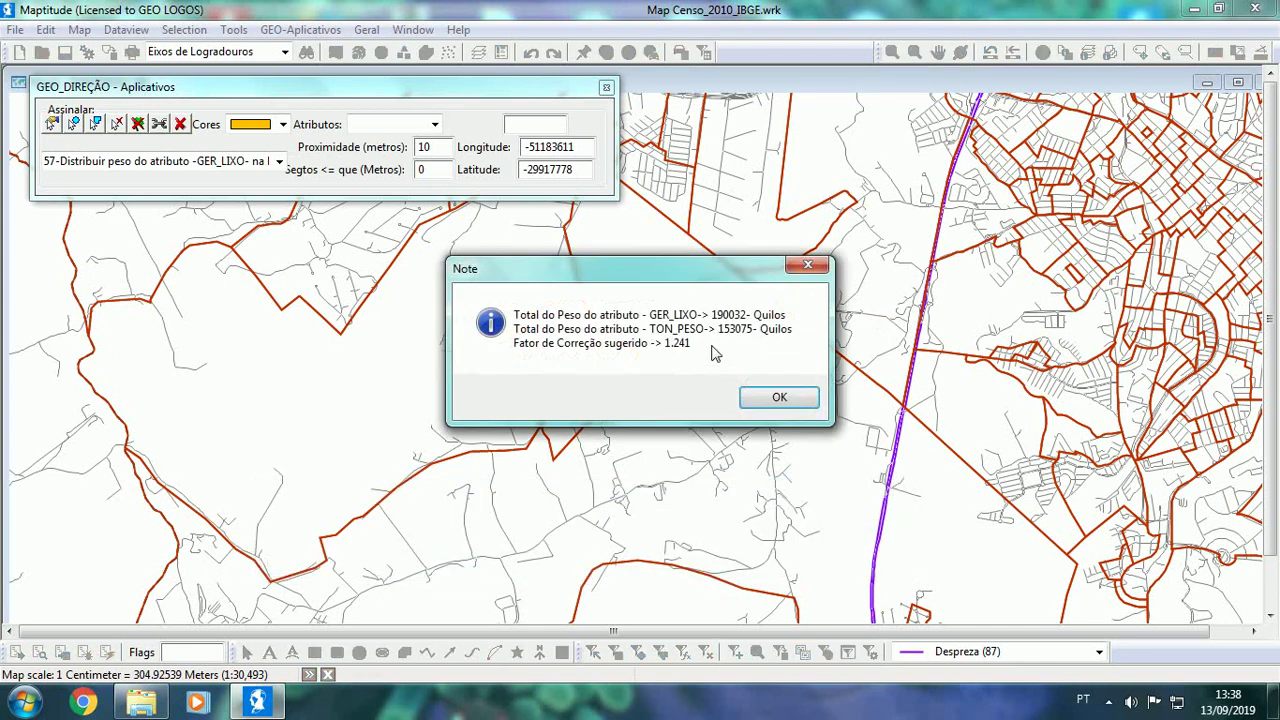
{"action": "left_click", "coordinate": [766, 397]}
{"action": "left_click", "coordinate": [701, 396]}
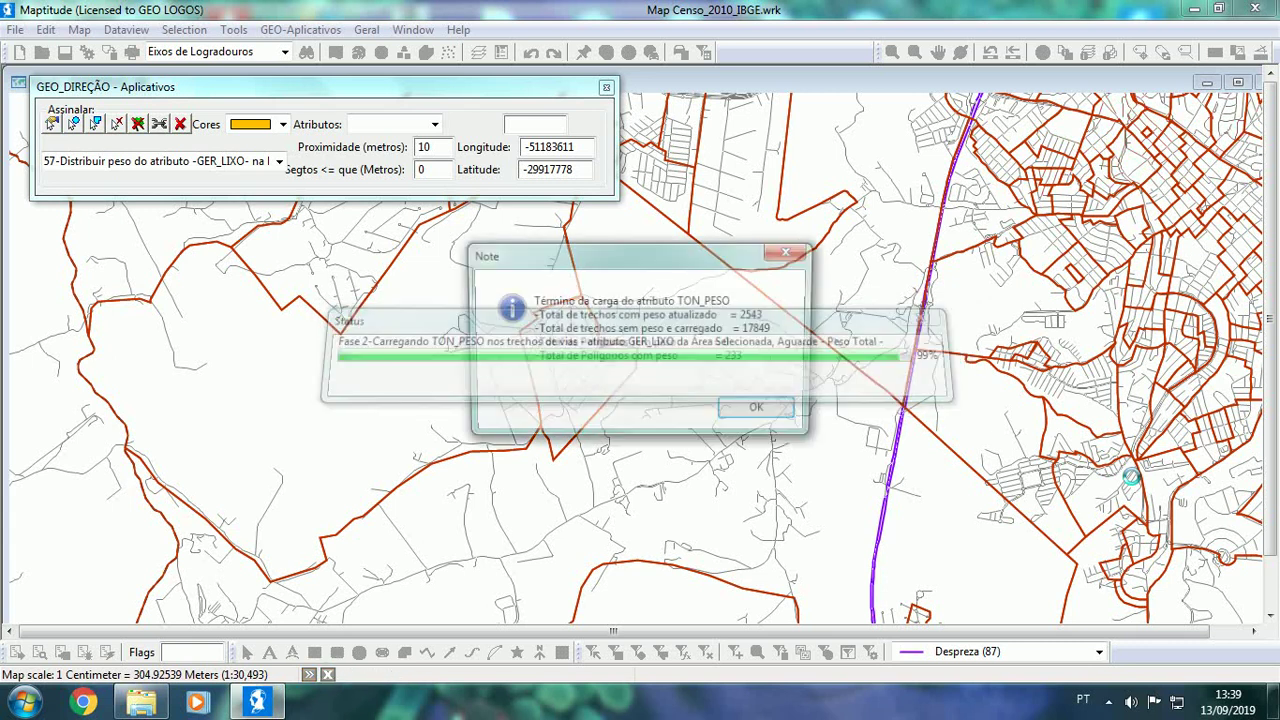
{"action": "left_click", "coordinate": [762, 412]}
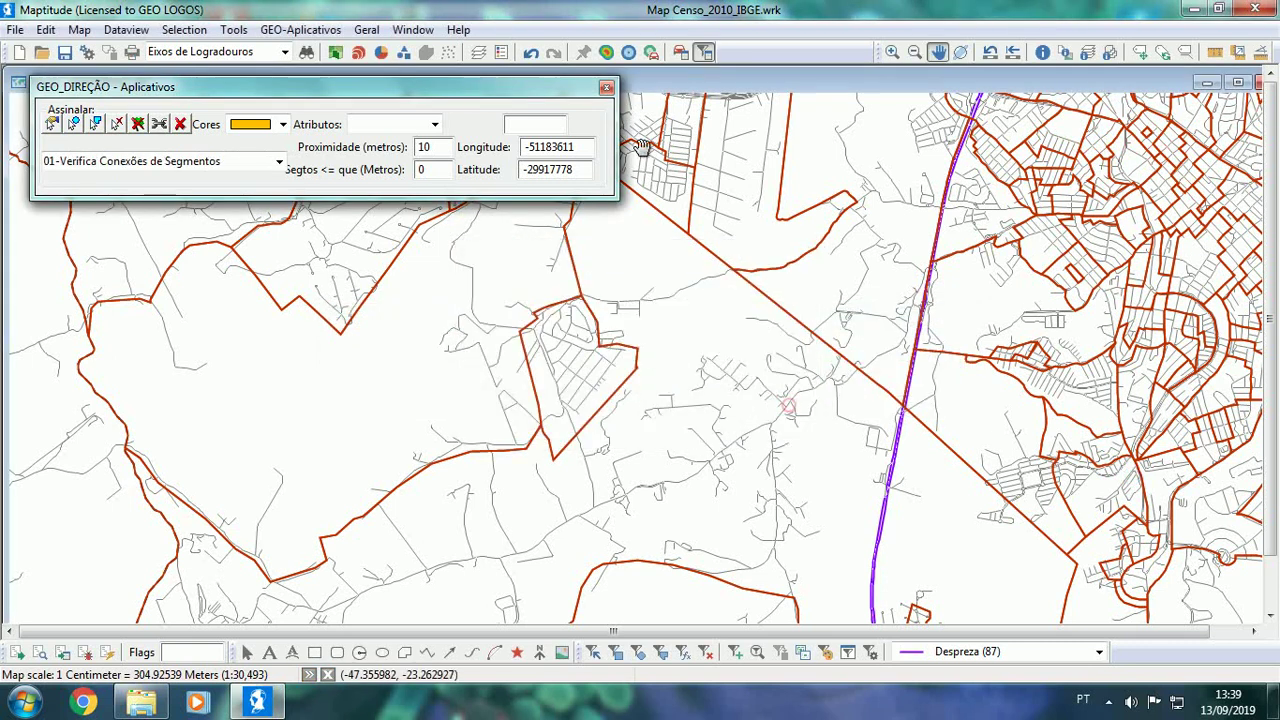
{"action": "left_click", "coordinate": [606, 87]}
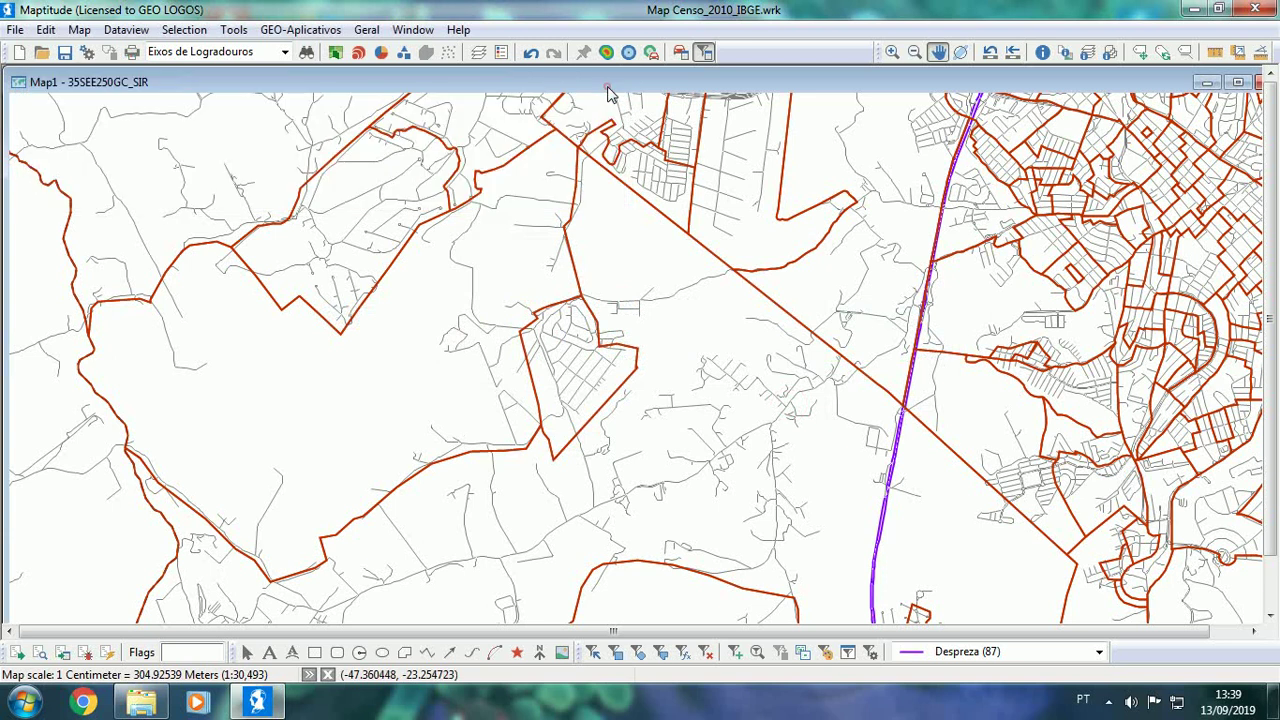
Step: Recheck the GER_LIXO sum in summary statistics of the 35SEE250GC_SIR sector layer, and close the statistics and its table
{"action": "left_click", "coordinate": [286, 52]}
{"action": "left_click", "coordinate": [232, 100]}
{"action": "left_click", "coordinate": [126, 30]}
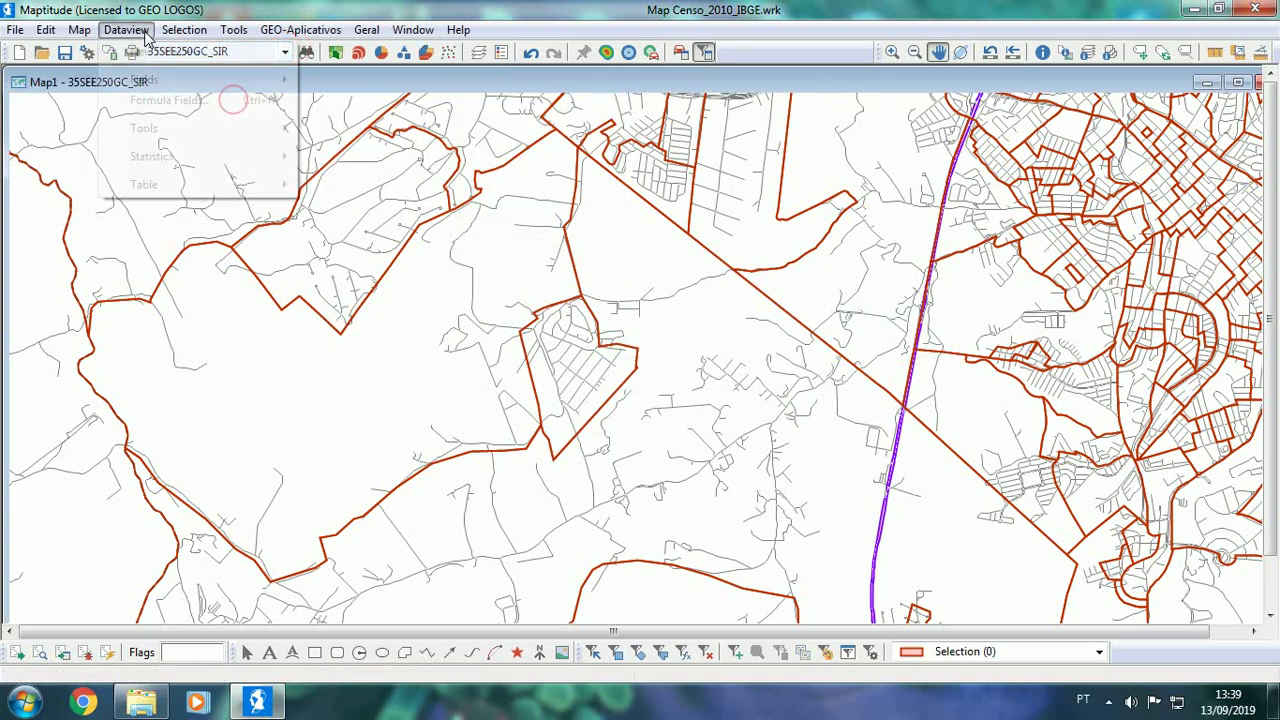
{"action": "mouse_move", "coordinate": [156, 159]}
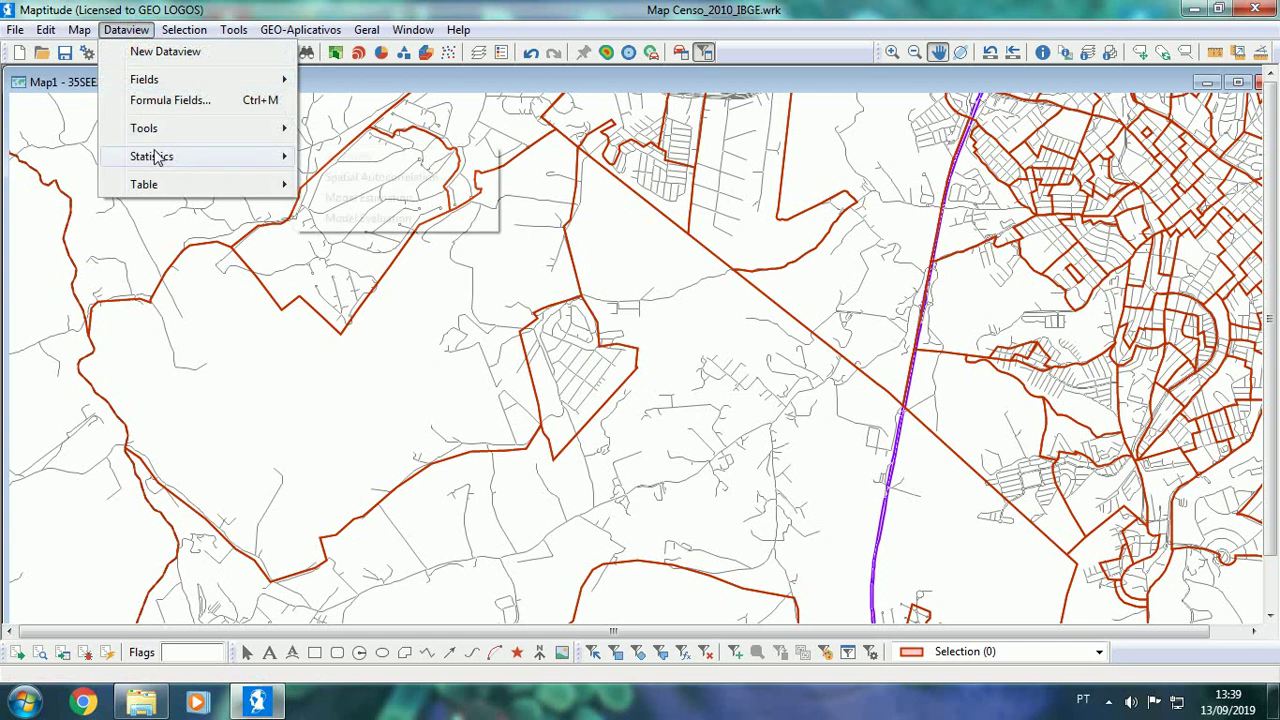
{"action": "left_click", "coordinate": [150, 51]}
{"action": "left_click", "coordinate": [126, 30]}
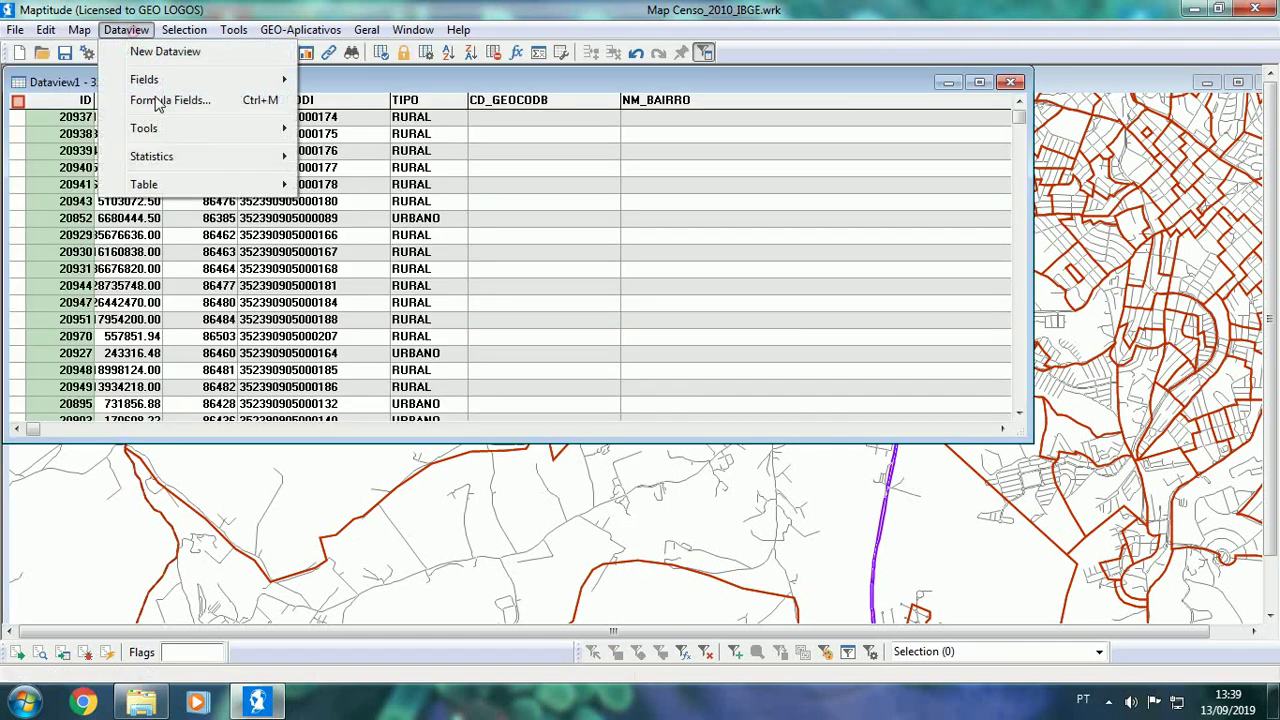
{"action": "mouse_move", "coordinate": [160, 157]}
{"action": "left_click", "coordinate": [326, 156]}
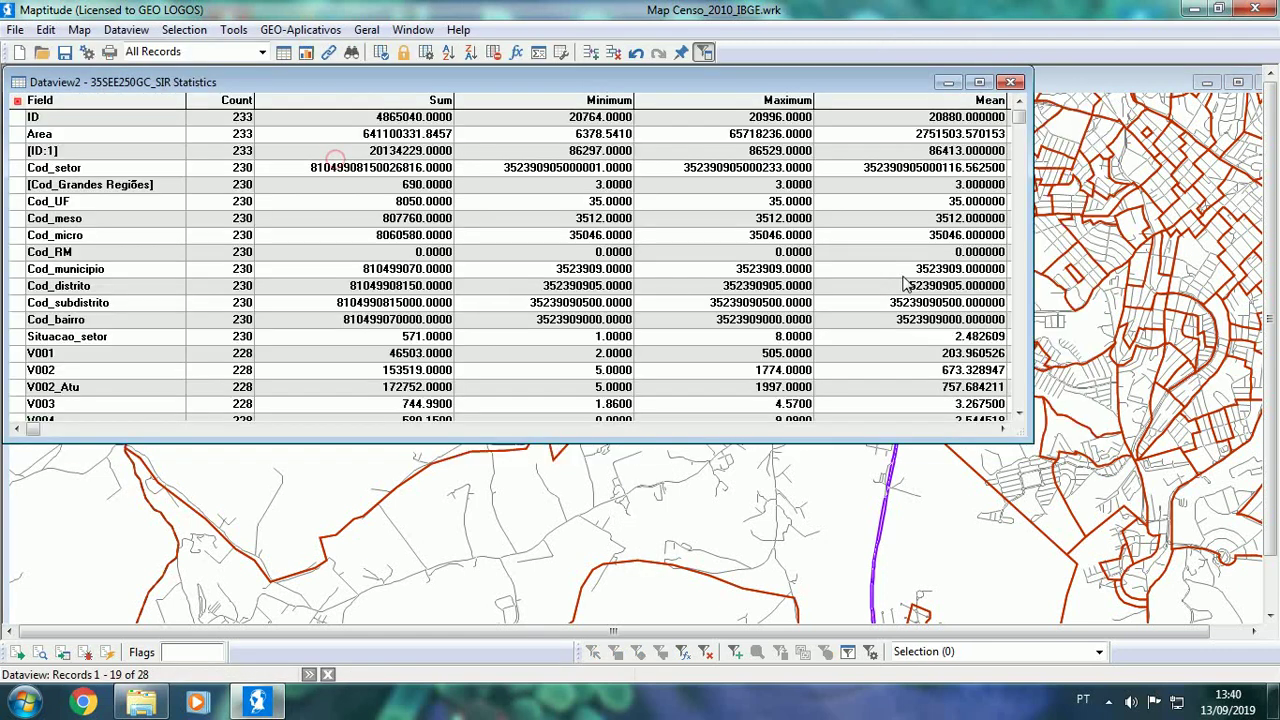
{"action": "left_click_drag", "start_coordinate": [1018, 120], "coordinate": [1000, 430]}
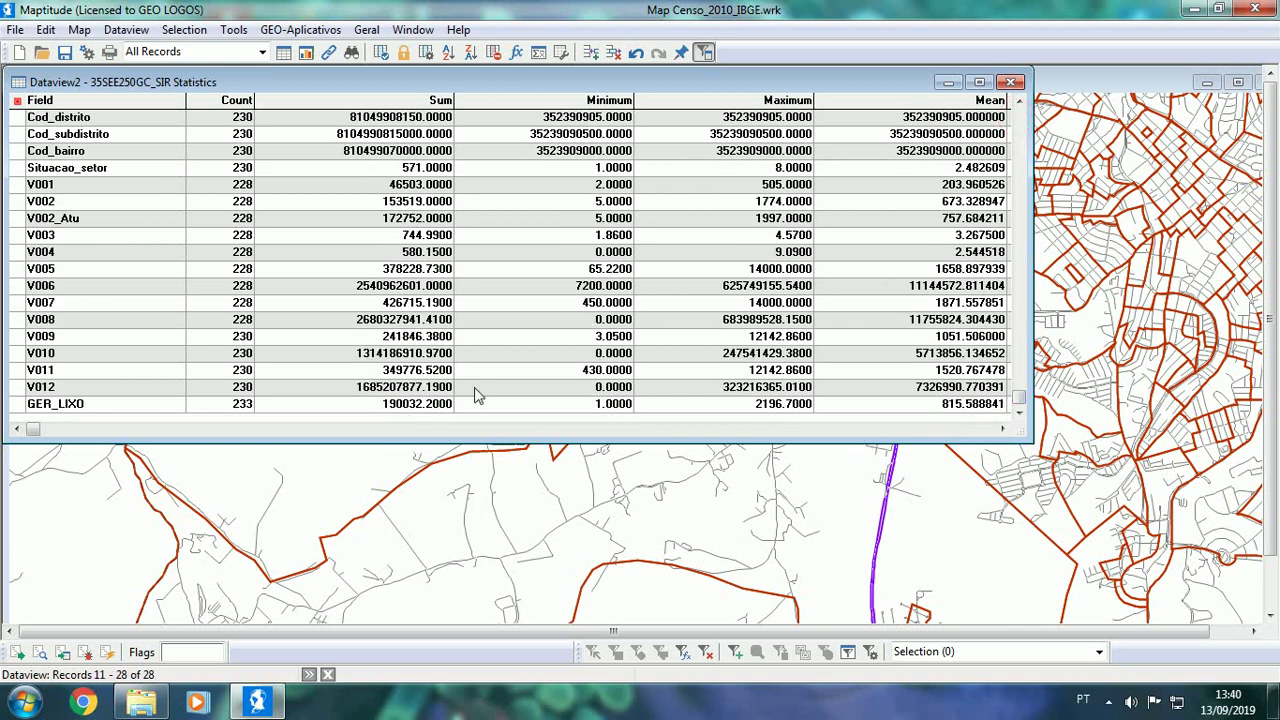
{"action": "left_click", "coordinate": [1010, 82]}
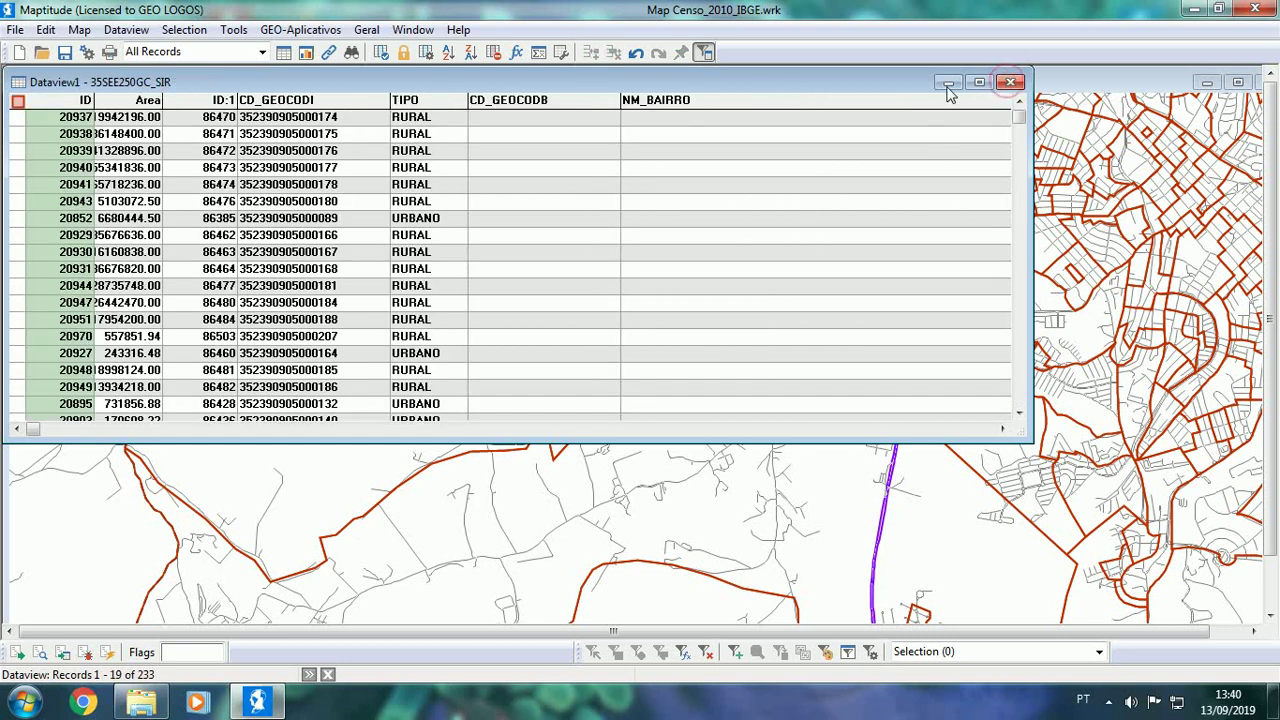
{"action": "left_click", "coordinate": [1012, 84]}
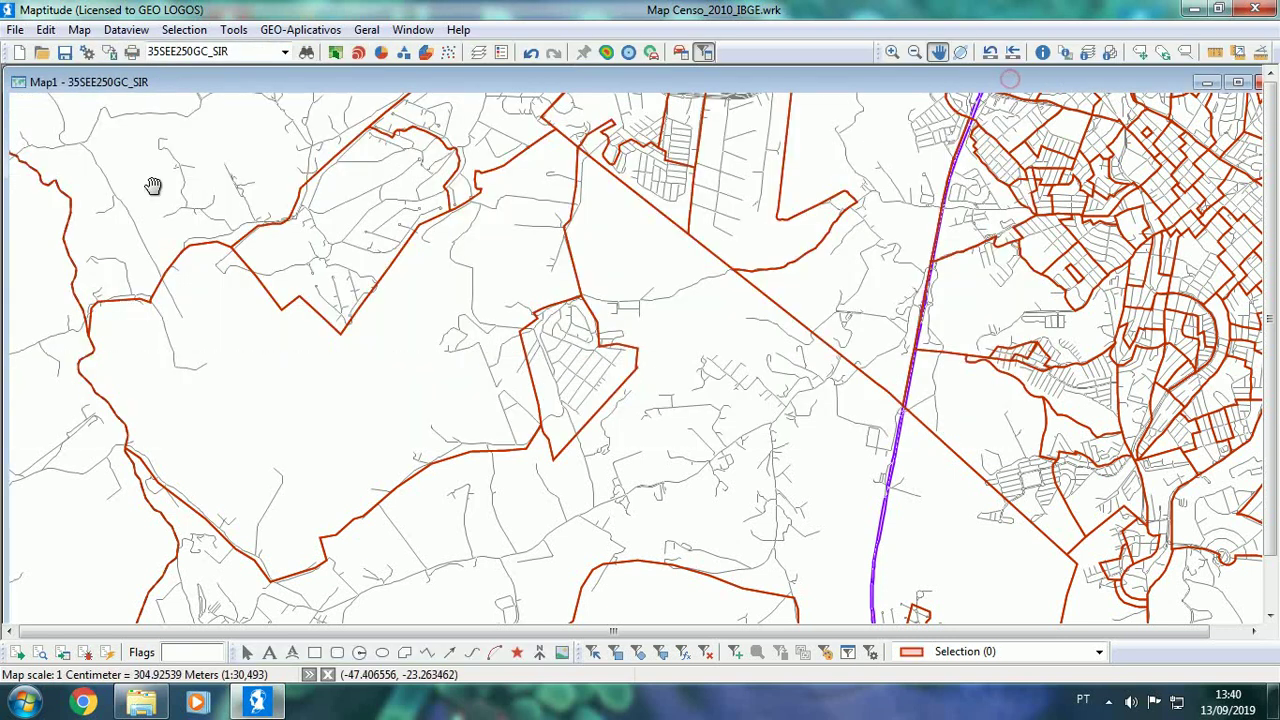
Step: Make Eixos de Logradouros the current layer, open its data table and compute its summary statistics
{"action": "left_click", "coordinate": [285, 52]}
{"action": "left_click", "coordinate": [257, 85]}
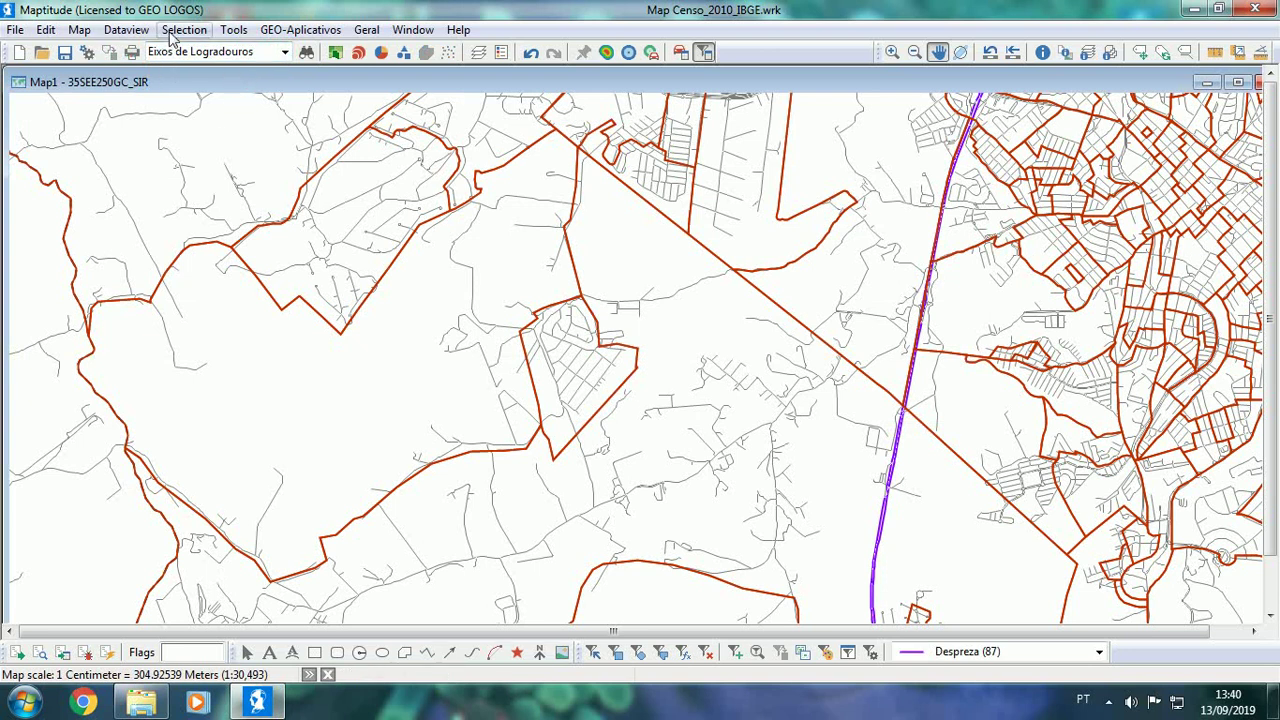
{"action": "left_click", "coordinate": [130, 31]}
{"action": "left_click", "coordinate": [143, 53]}
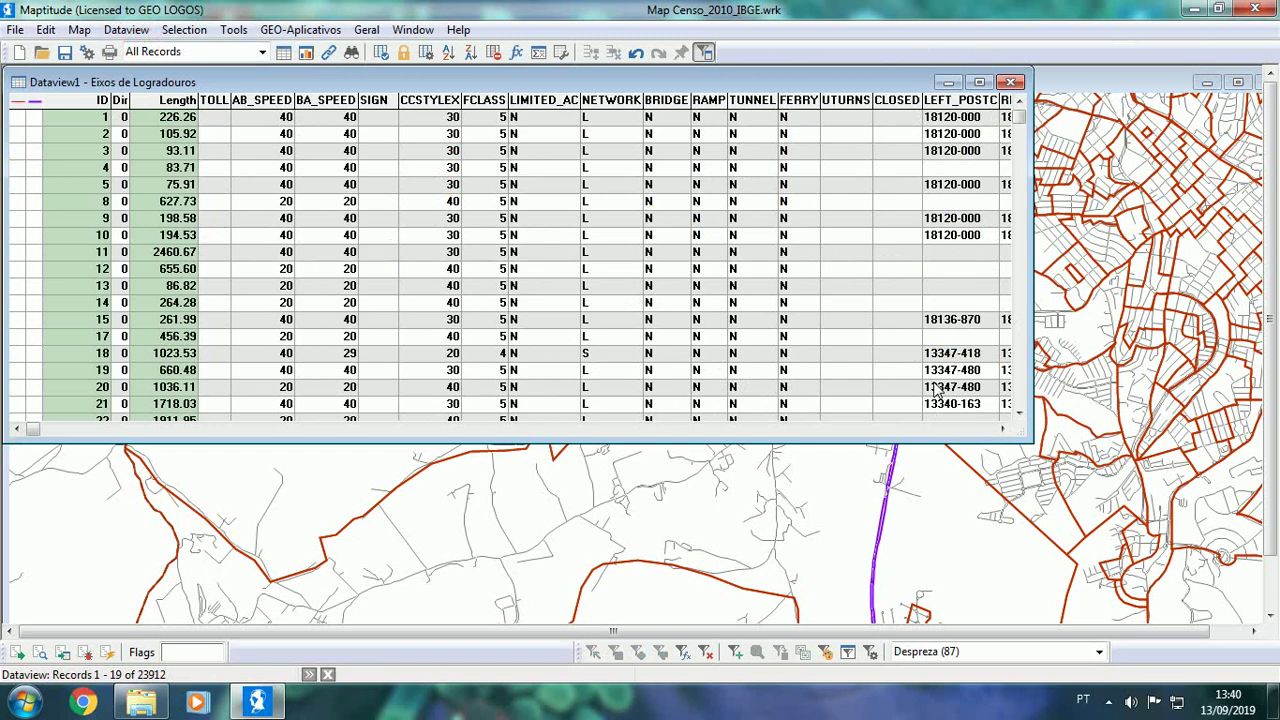
{"action": "left_click", "coordinate": [125, 30]}
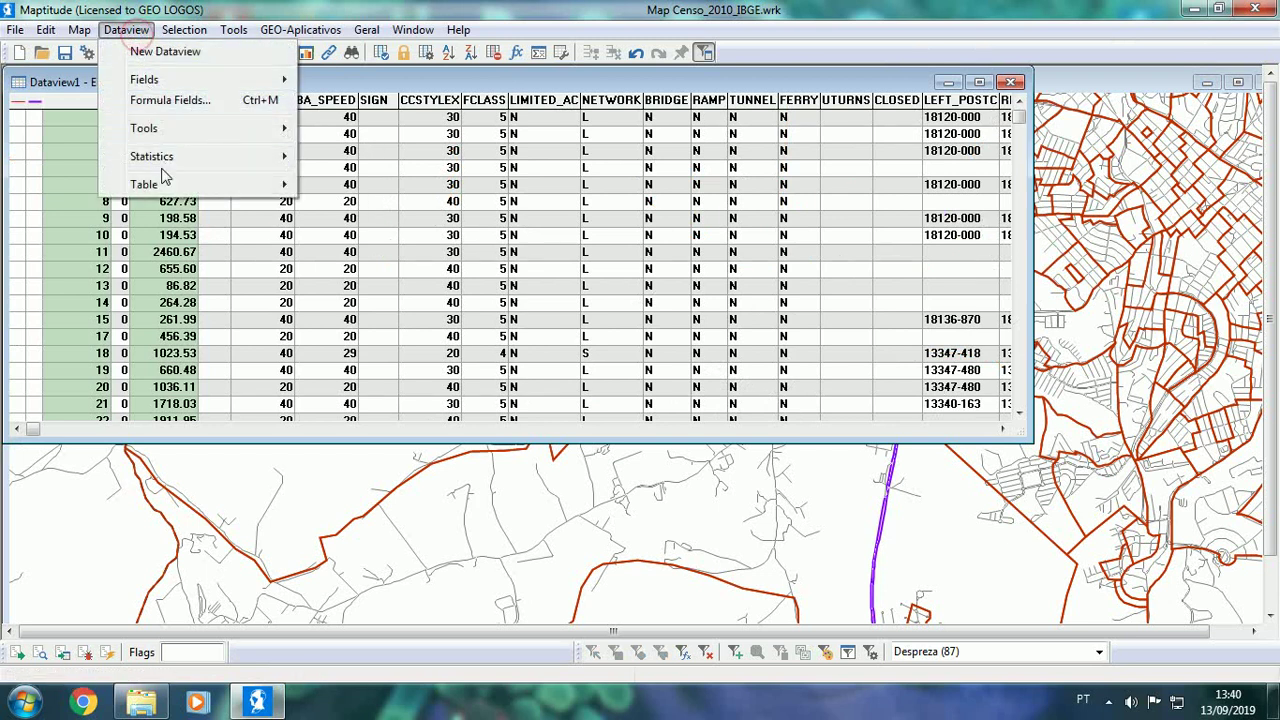
{"action": "mouse_move", "coordinate": [163, 168]}
{"action": "left_click", "coordinate": [390, 156]}
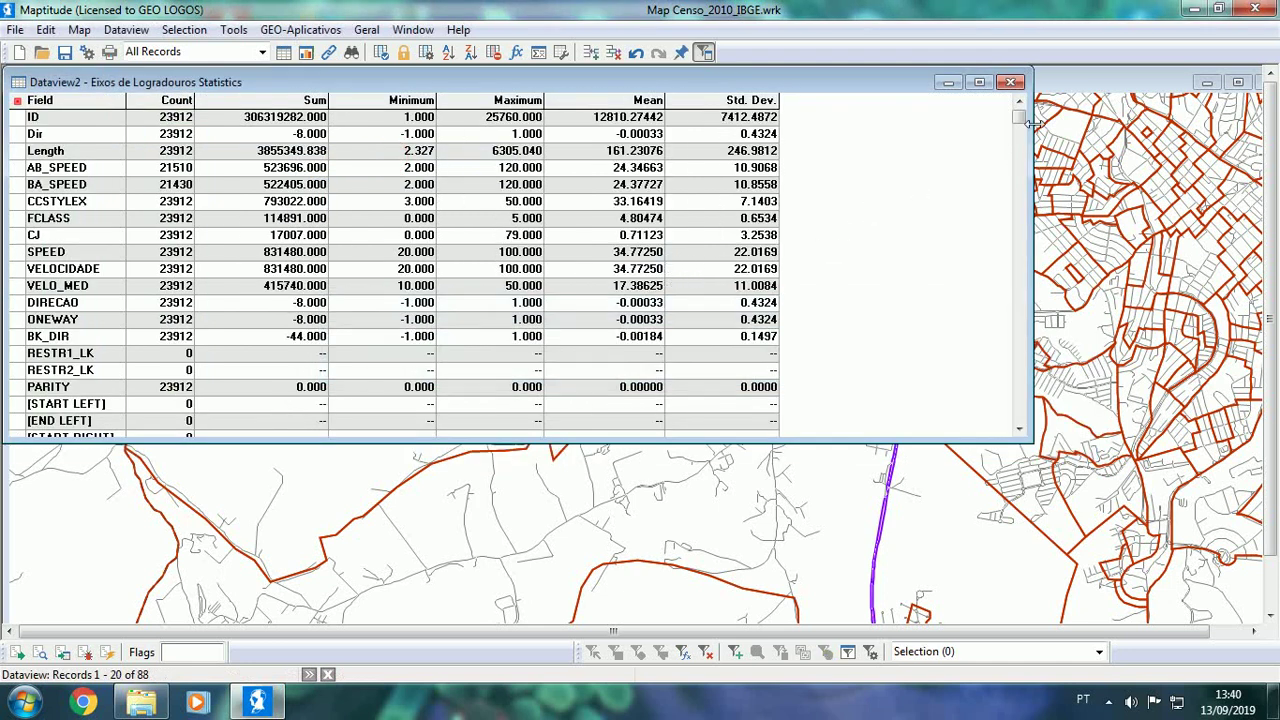
Step: Check the TON_PESO sum in the street statistics, and close the statistics and the street table
{"action": "left_click_drag", "start_coordinate": [1020, 120], "coordinate": [1020, 443]}
{"action": "left_click", "coordinate": [1017, 163]}
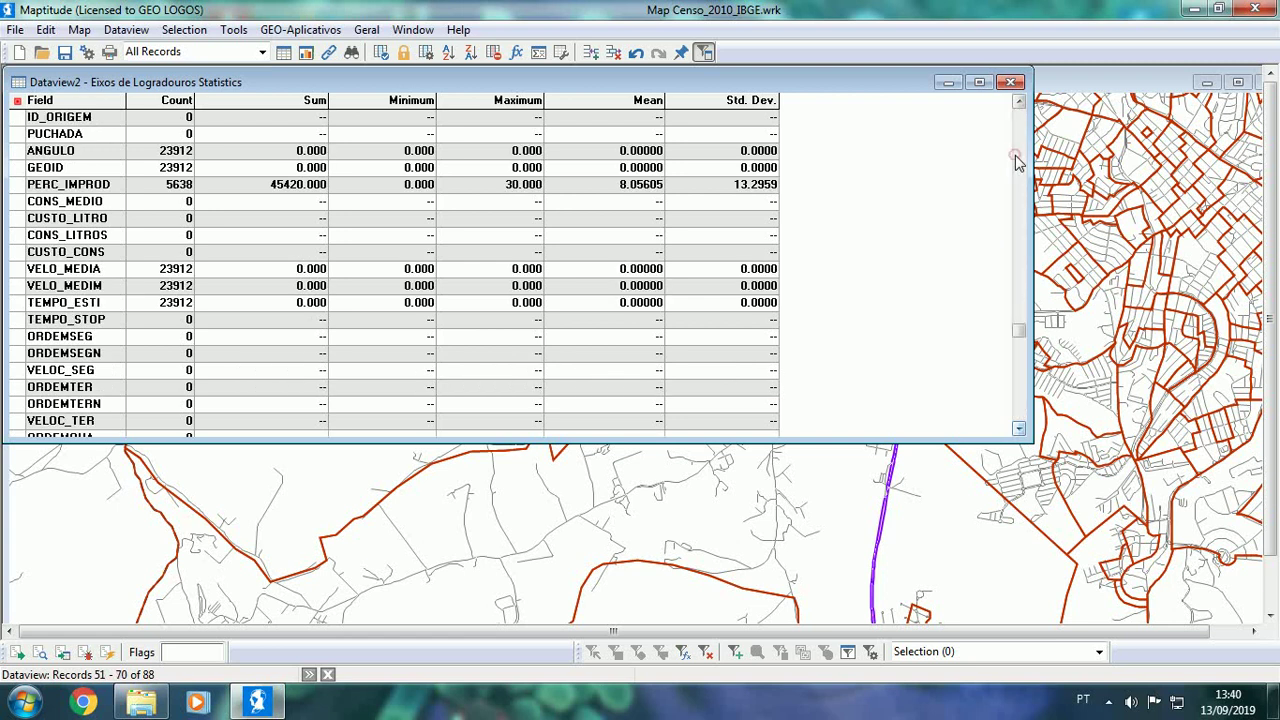
{"action": "left_click", "coordinate": [1017, 163]}
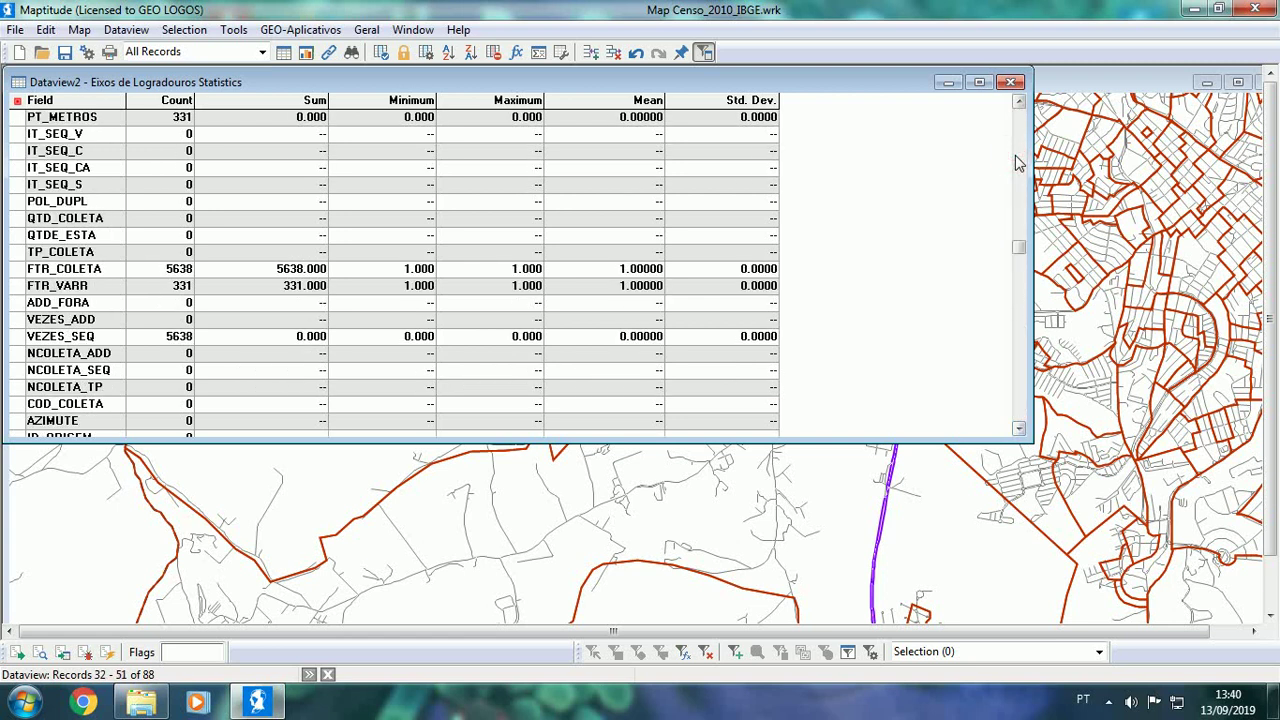
{"action": "left_click", "coordinate": [1018, 101]}
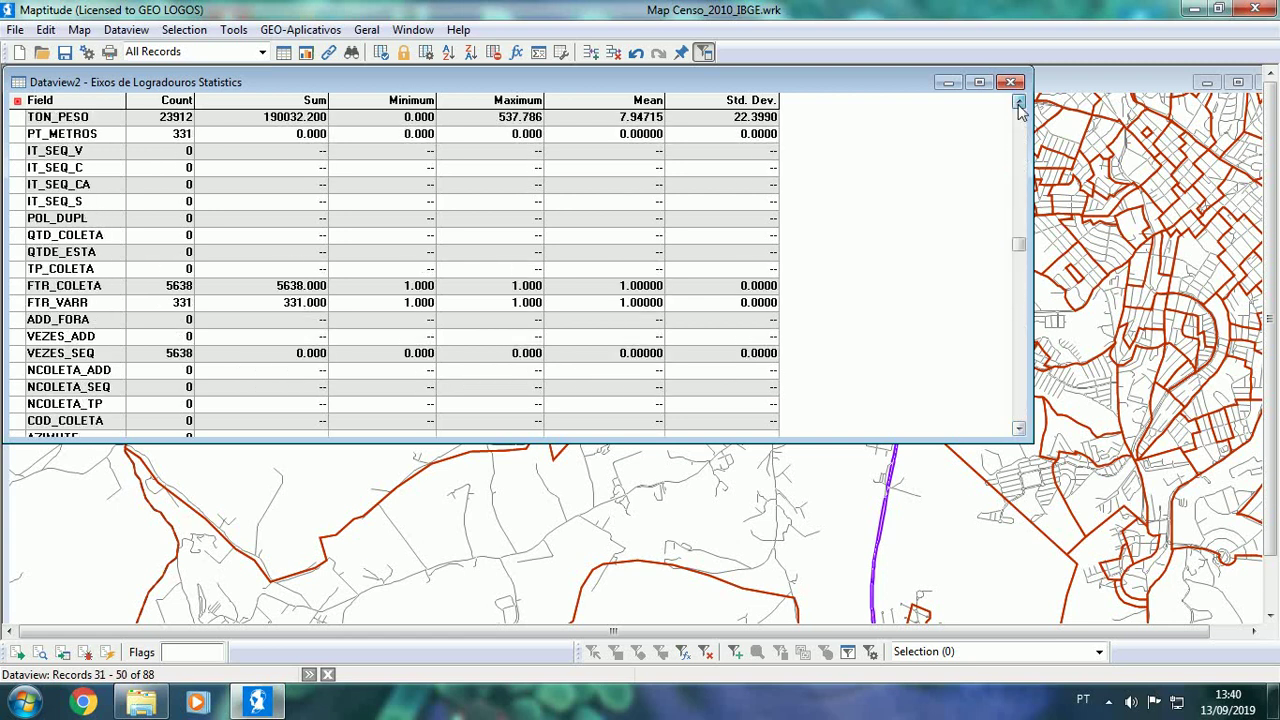
{"action": "left_click", "coordinate": [1018, 101]}
{"action": "left_click", "coordinate": [1018, 101]}
{"action": "left_click", "coordinate": [1018, 101]}
{"action": "left_click", "coordinate": [1018, 101]}
{"action": "left_click", "coordinate": [1018, 101]}
{"action": "left_click", "coordinate": [270, 205]}
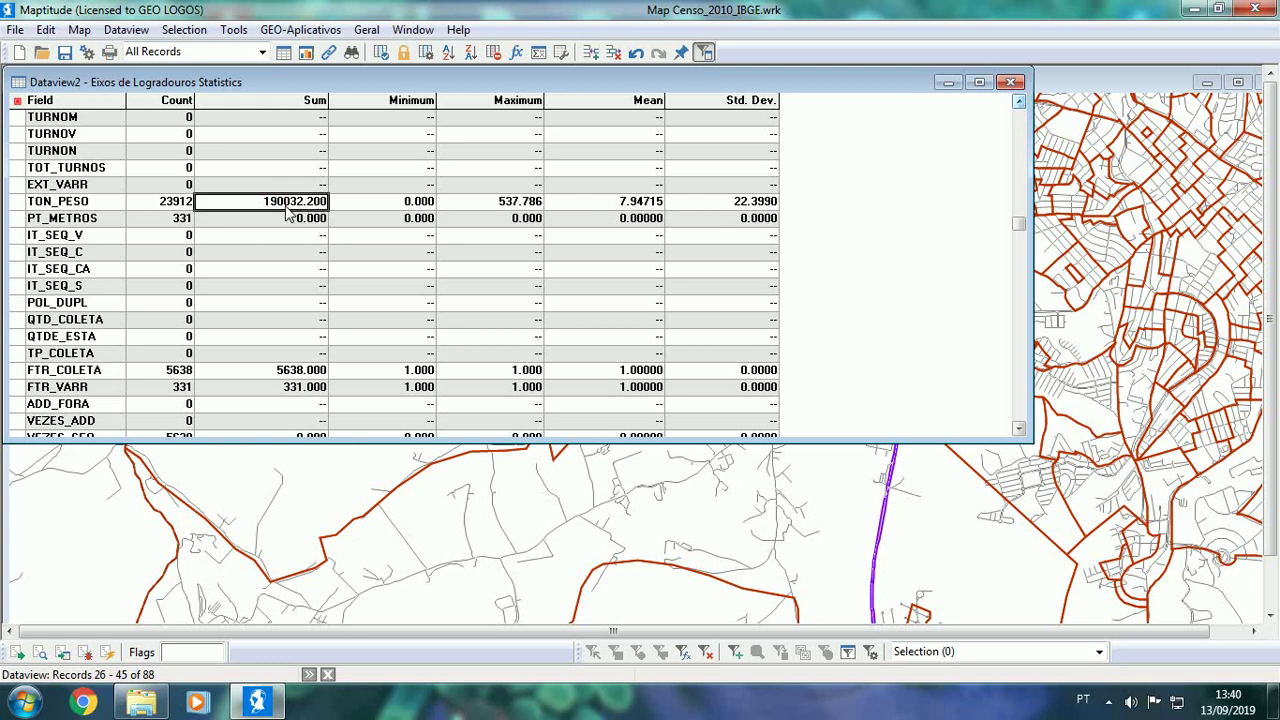
{"action": "left_click", "coordinate": [1011, 83]}
{"action": "left_click", "coordinate": [1011, 83]}
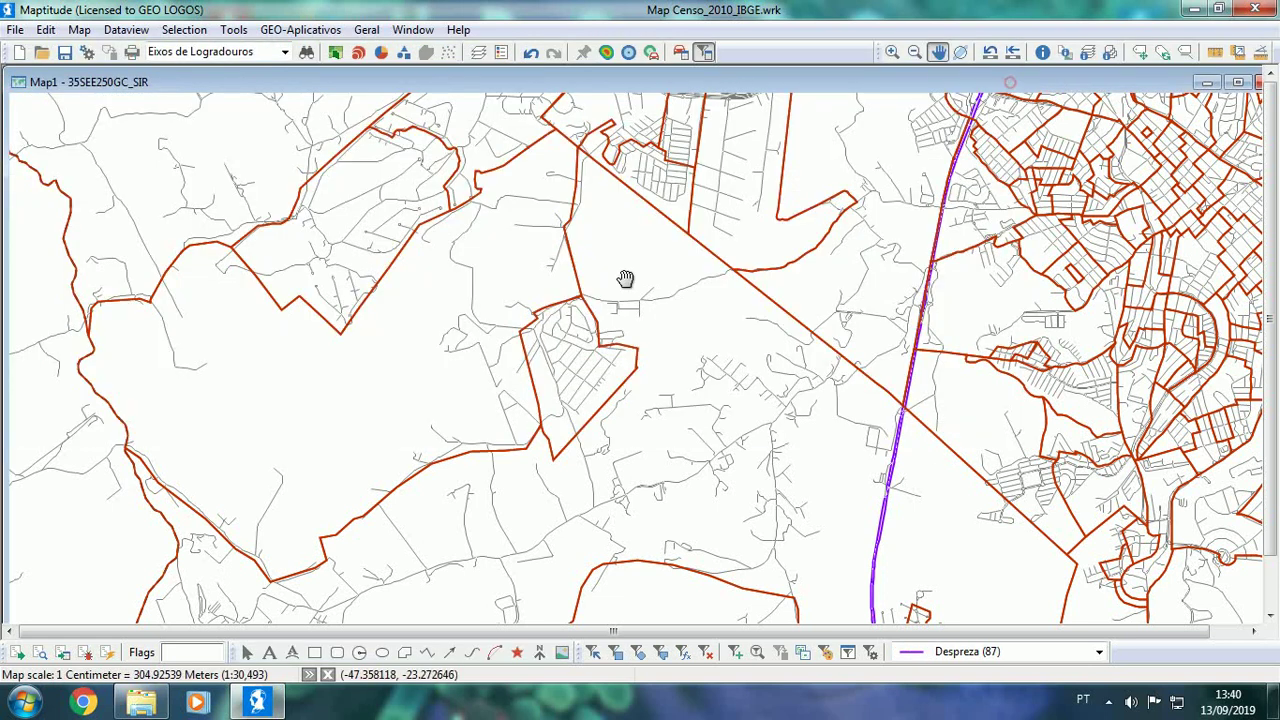
Step: Zoom in on the small sector with the street grid and check one of its streets' TON_PESO value in the feature info
{"action": "scroll", "coordinate": [589, 286], "scroll_direction": "up", "scroll_amount": 1}
{"action": "left_click_drag", "start_coordinate": [589, 286], "coordinate": [697, 248]}
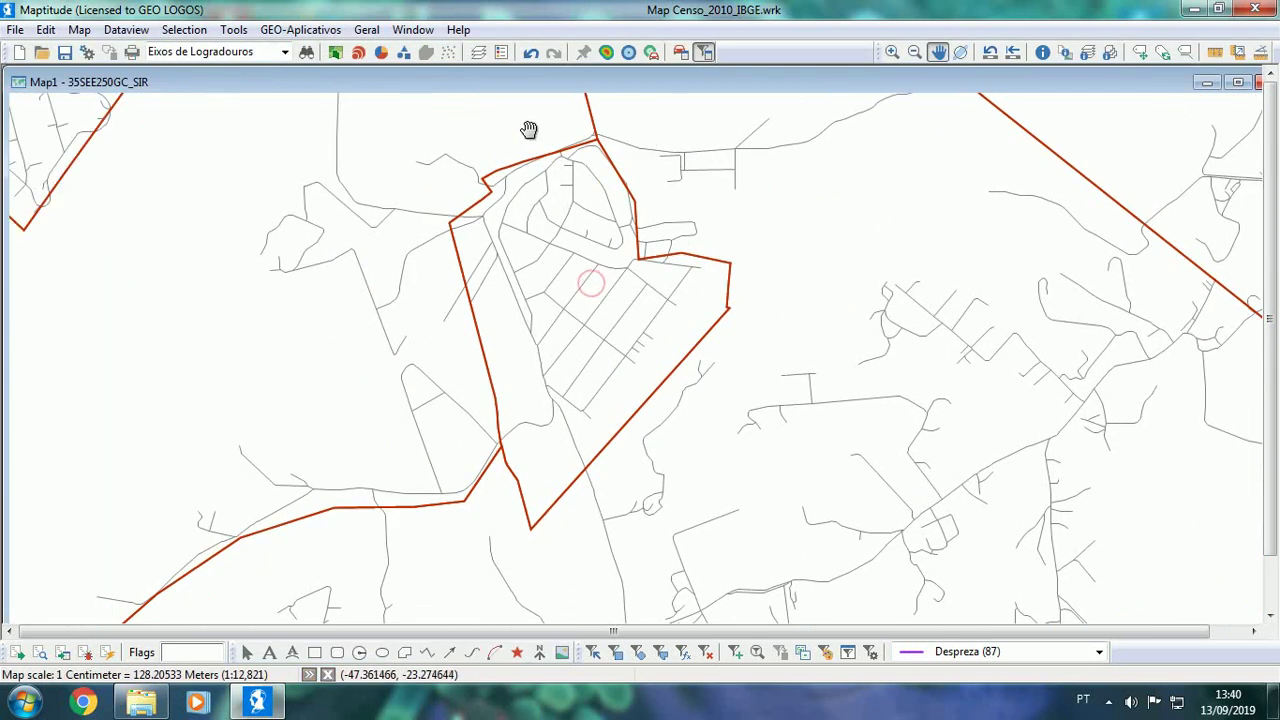
{"action": "left_click", "coordinate": [1043, 60]}
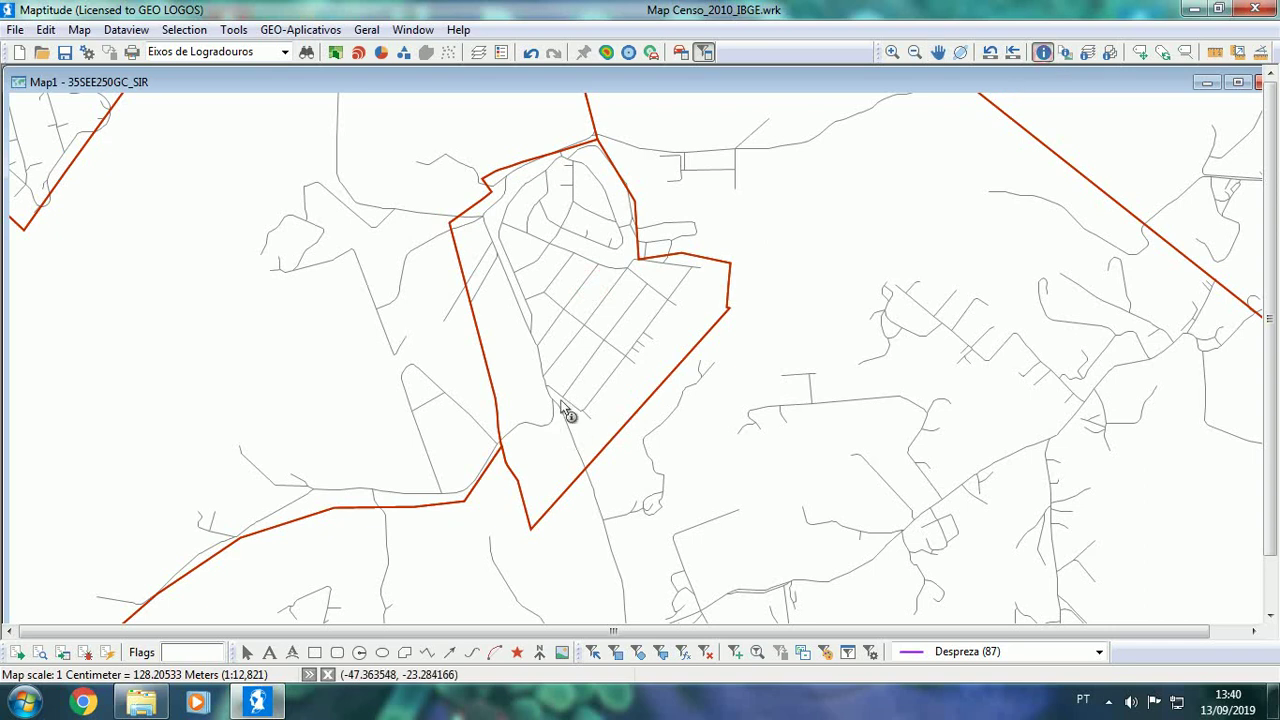
{"action": "left_click", "coordinate": [572, 374]}
{"action": "left_click", "coordinate": [1044, 484]}
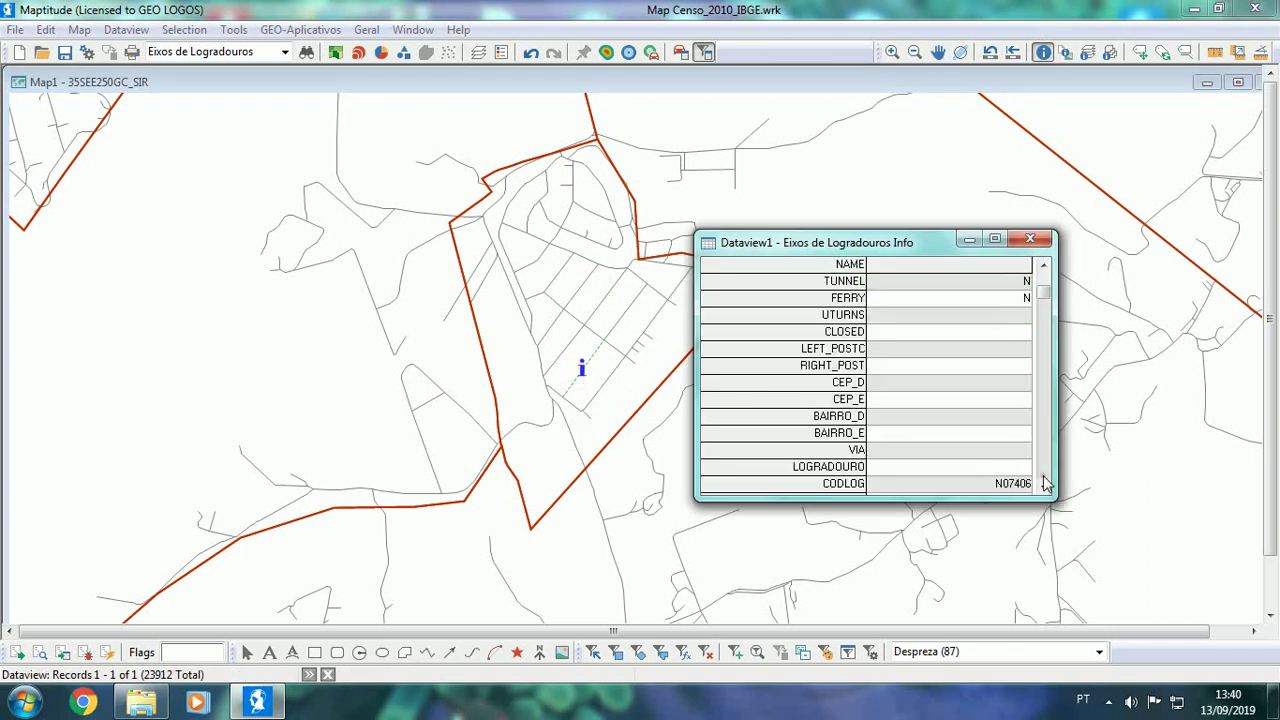
{"action": "left_click", "coordinate": [1044, 484]}
{"action": "left_click", "coordinate": [1044, 484]}
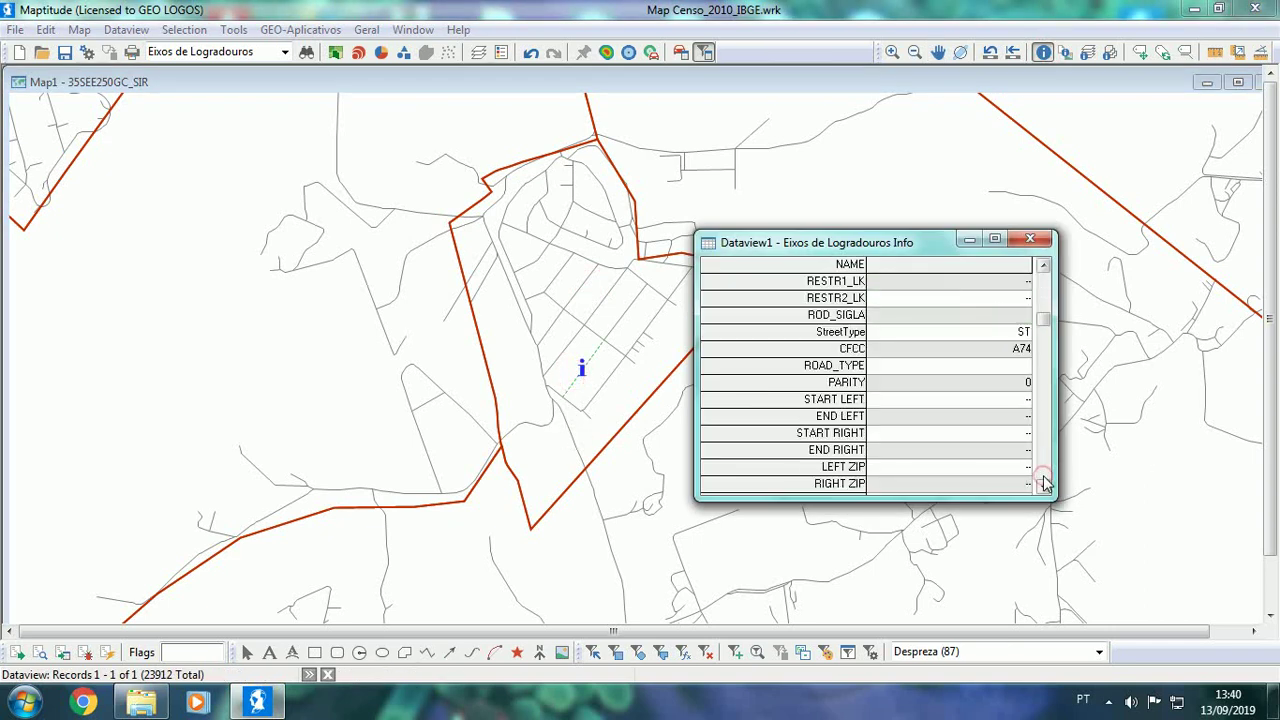
{"action": "left_click", "coordinate": [1044, 484]}
{"action": "left_click", "coordinate": [1044, 484]}
{"action": "left_click", "coordinate": [1044, 484]}
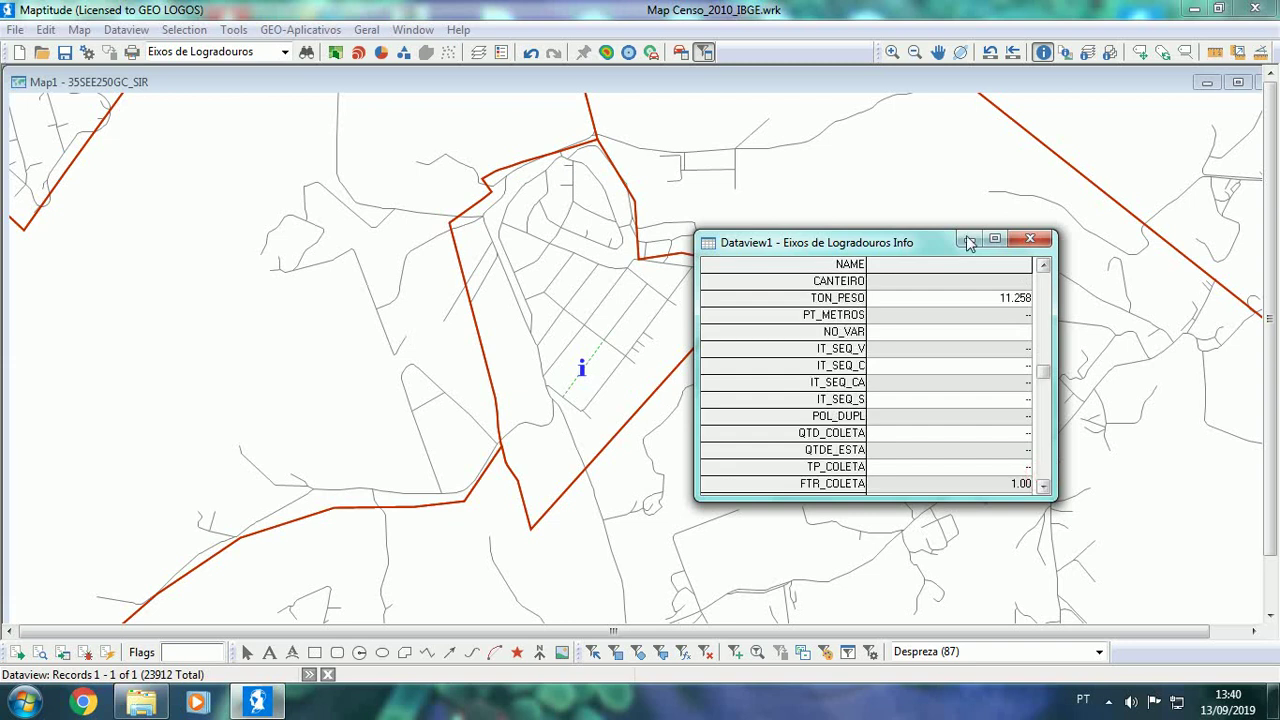
{"action": "left_click", "coordinate": [960, 302]}
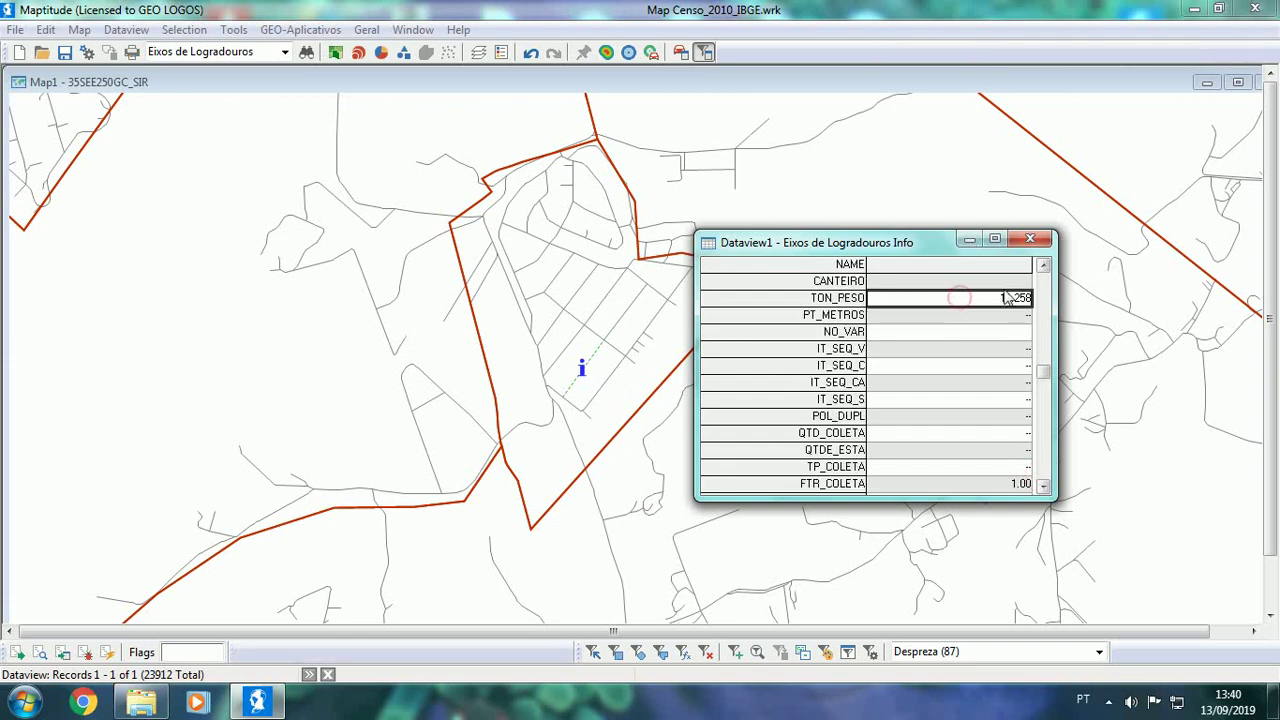
{"action": "left_click", "coordinate": [1031, 240]}
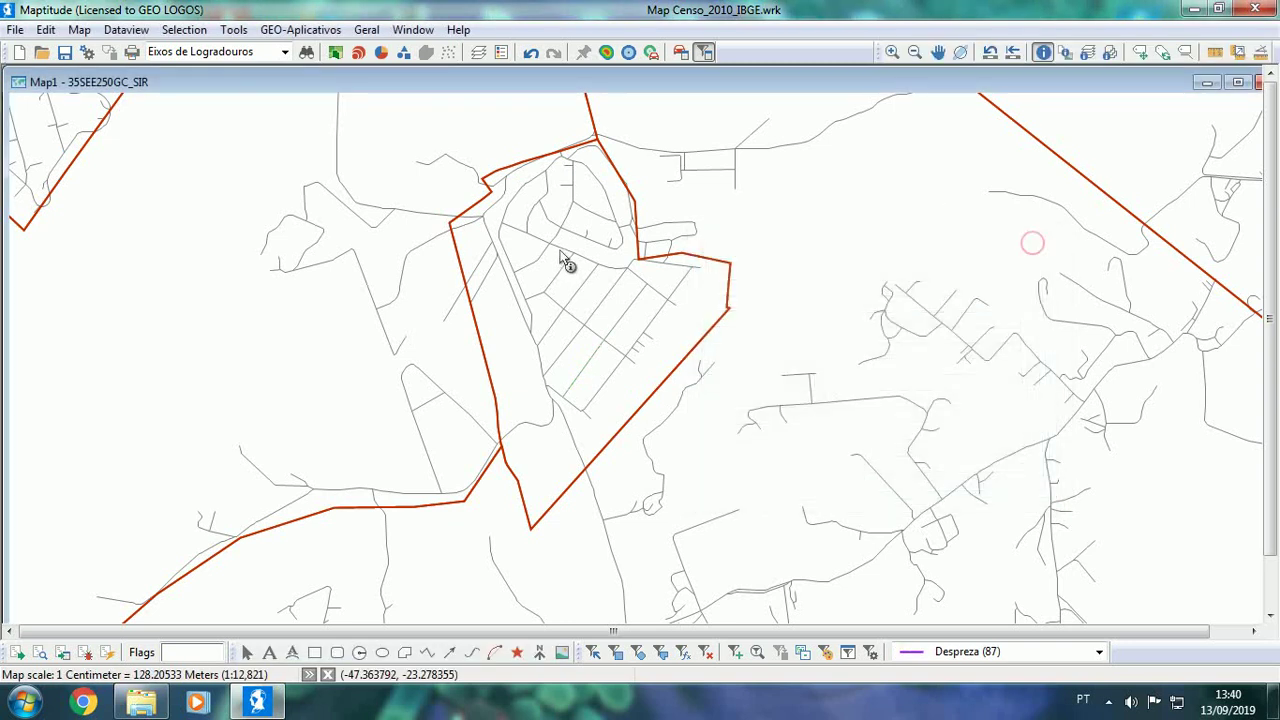
{"action": "left_click", "coordinate": [126, 29]}
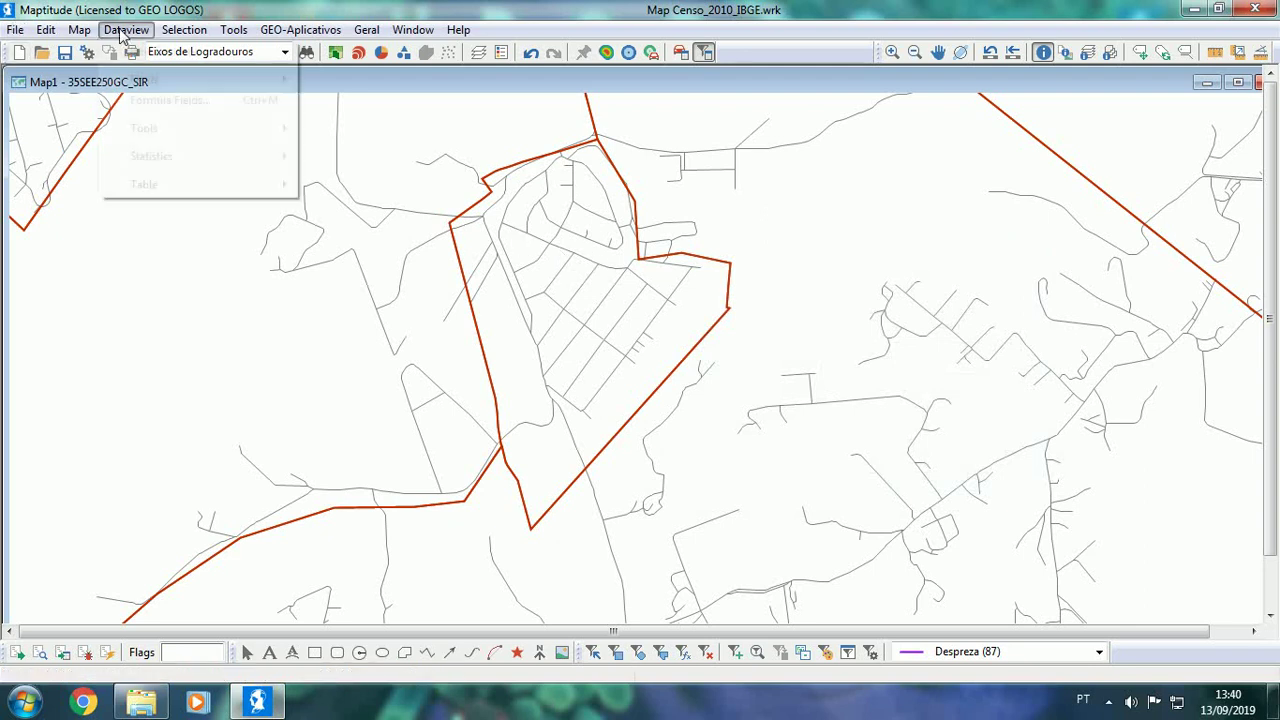
{"action": "left_click", "coordinate": [140, 50]}
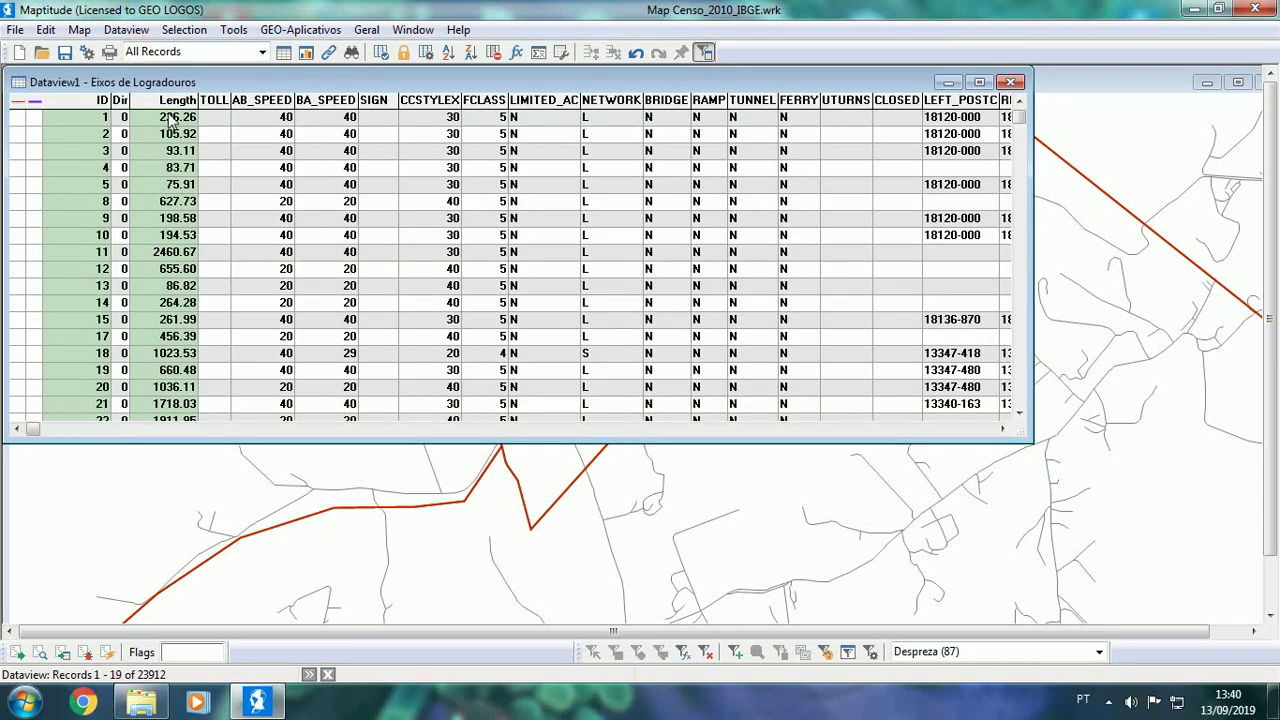
{"action": "left_click", "coordinate": [1011, 83]}
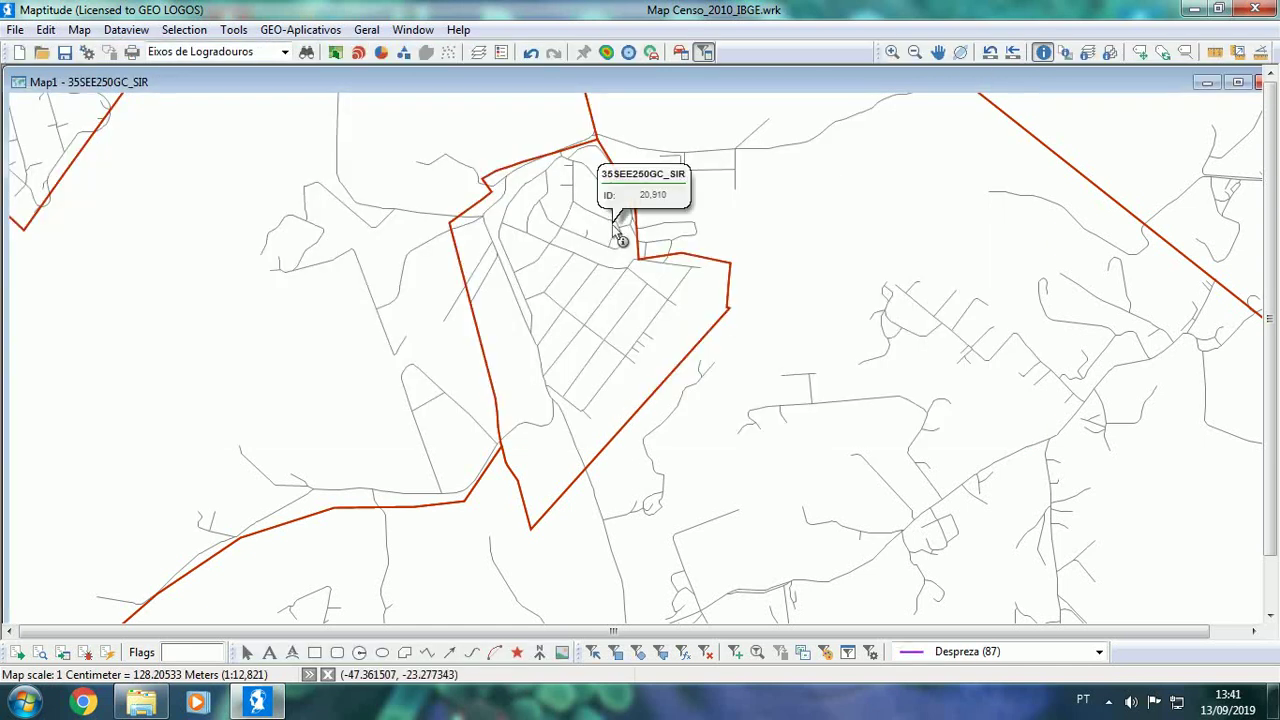
Step: Open the Eixos de Logradouros data table and examine the street records' values in the TON_PESO column
{"action": "left_click", "coordinate": [126, 29]}
{"action": "left_click", "coordinate": [150, 52]}
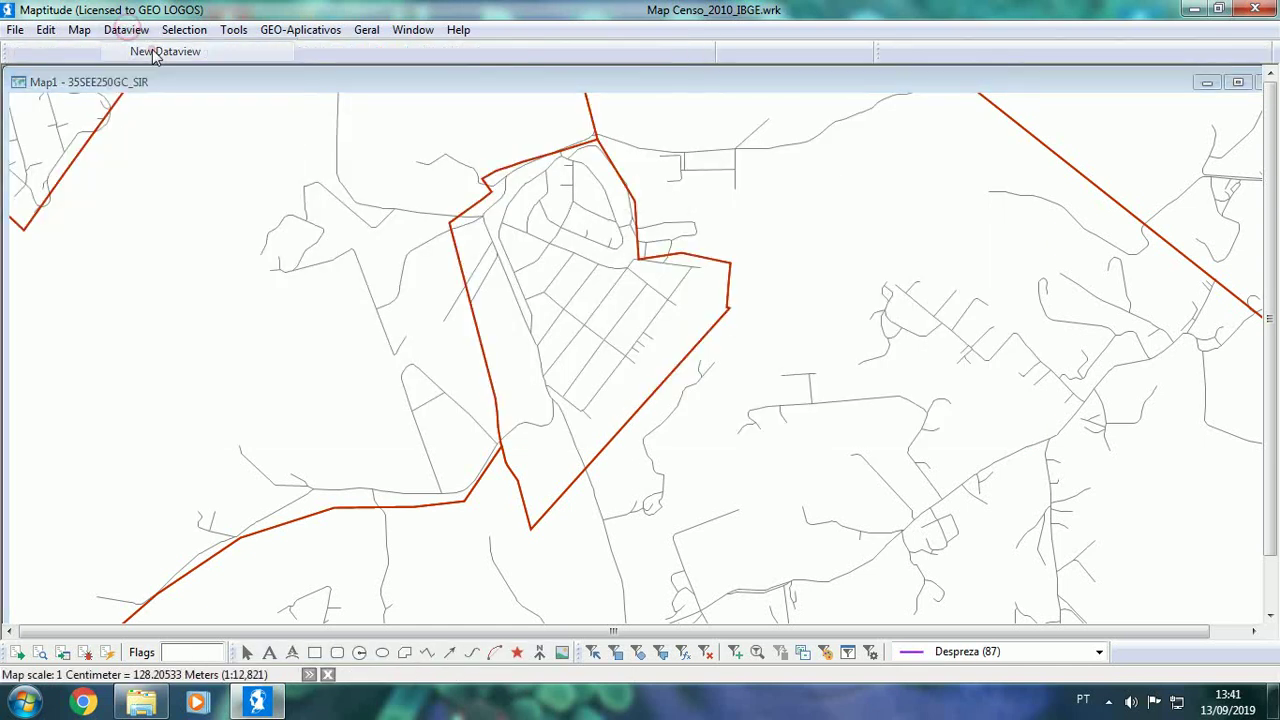
{"action": "left_click", "coordinate": [959, 428]}
{"action": "left_click", "coordinate": [959, 428]}
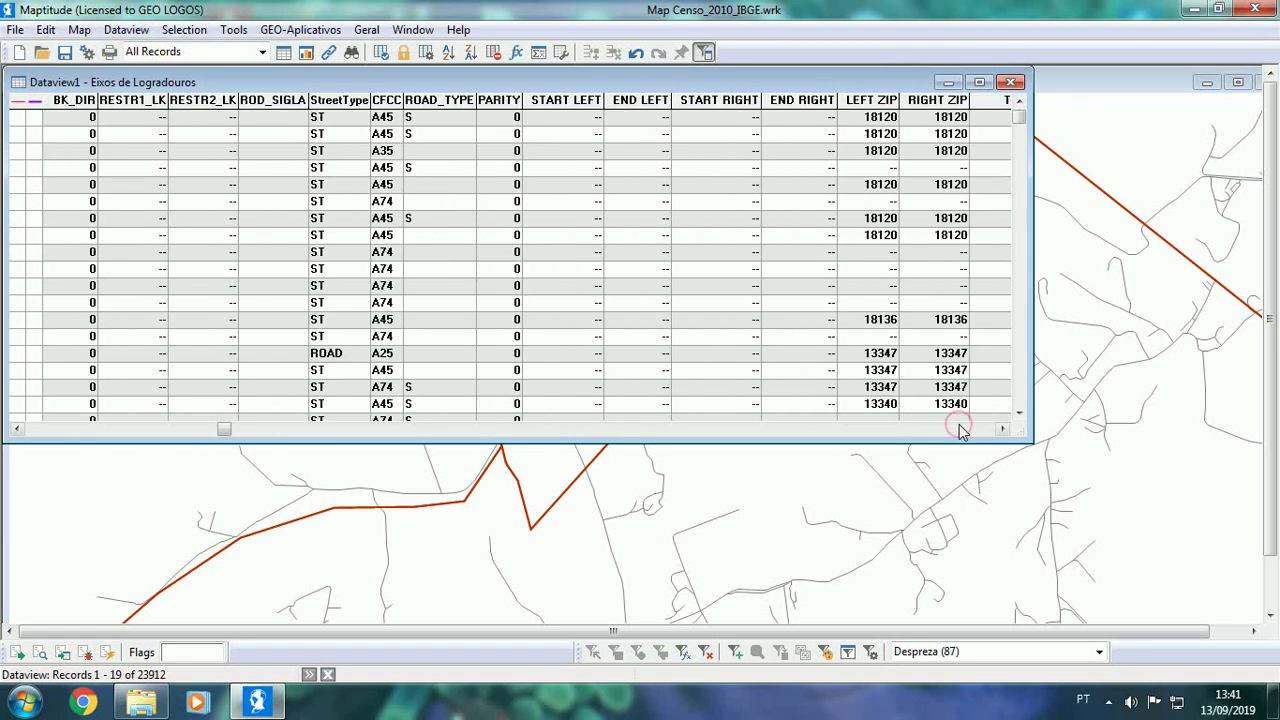
{"action": "left_click", "coordinate": [959, 428]}
{"action": "left_click", "coordinate": [959, 428]}
{"action": "left_click", "coordinate": [959, 428]}
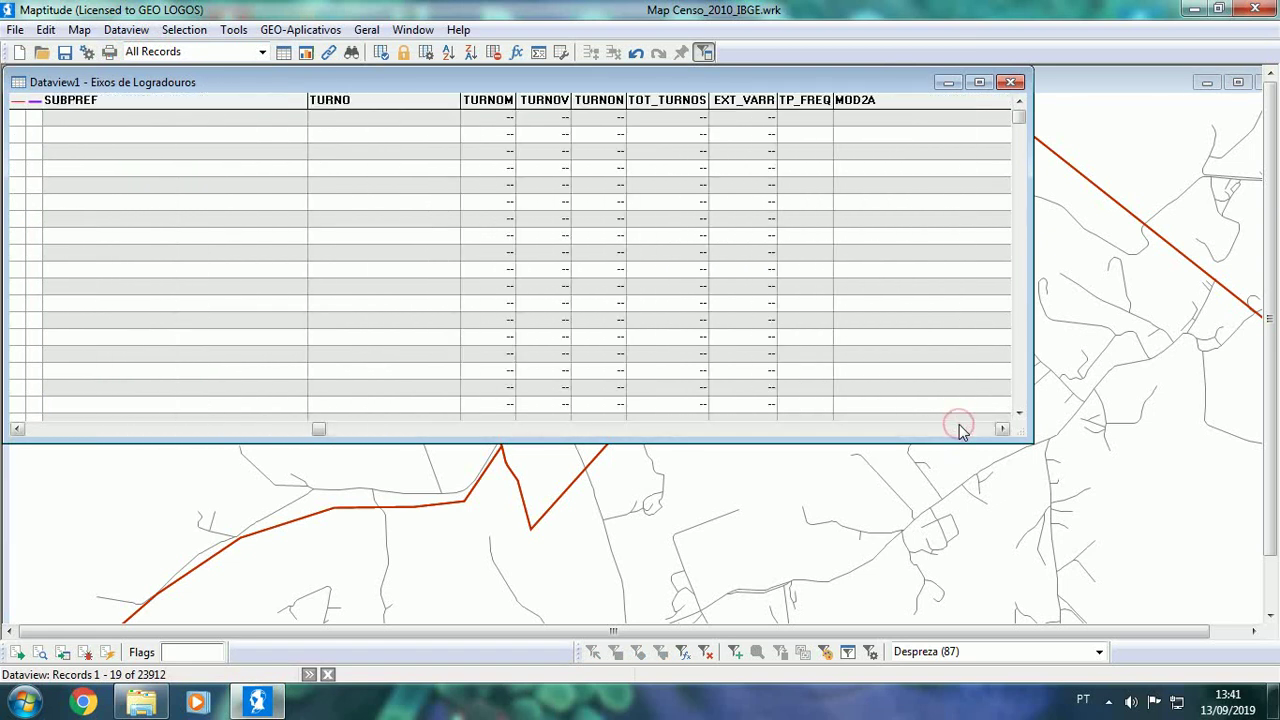
{"action": "left_click", "coordinate": [959, 428]}
{"action": "left_click", "coordinate": [959, 428]}
{"action": "left_click", "coordinate": [959, 428]}
{"action": "left_click", "coordinate": [959, 428]}
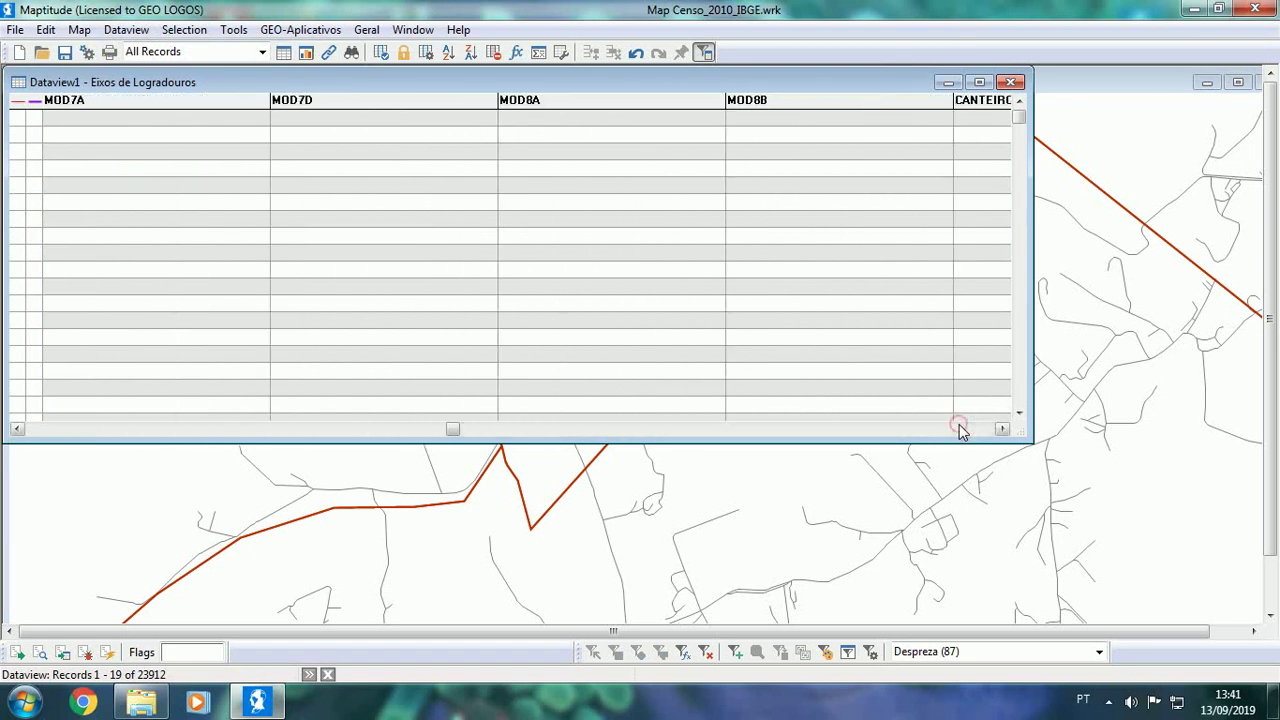
{"action": "left_click", "coordinate": [959, 428]}
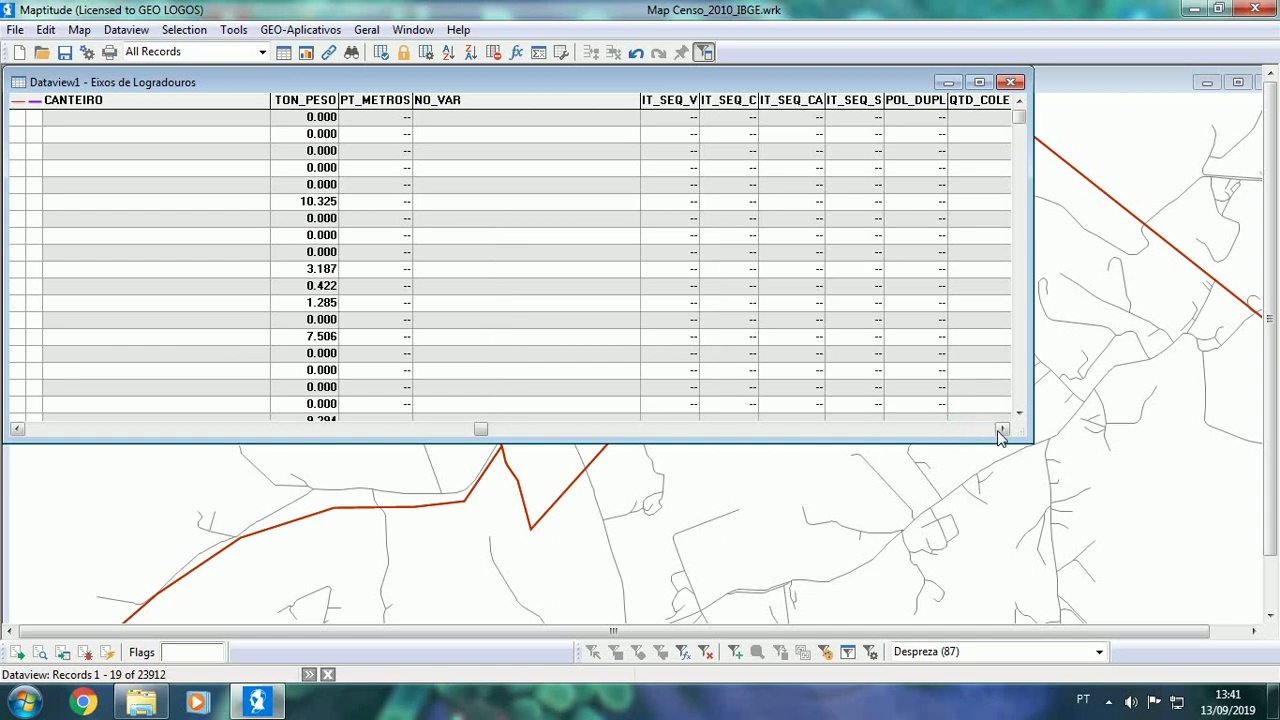
Step: Start filling the streets' VELO_MEDIA field with the single value 12, cancel the fill, and close the street table
{"action": "left_click", "coordinate": [977, 430]}
{"action": "left_click", "coordinate": [977, 430]}
{"action": "left_click", "coordinate": [977, 430]}
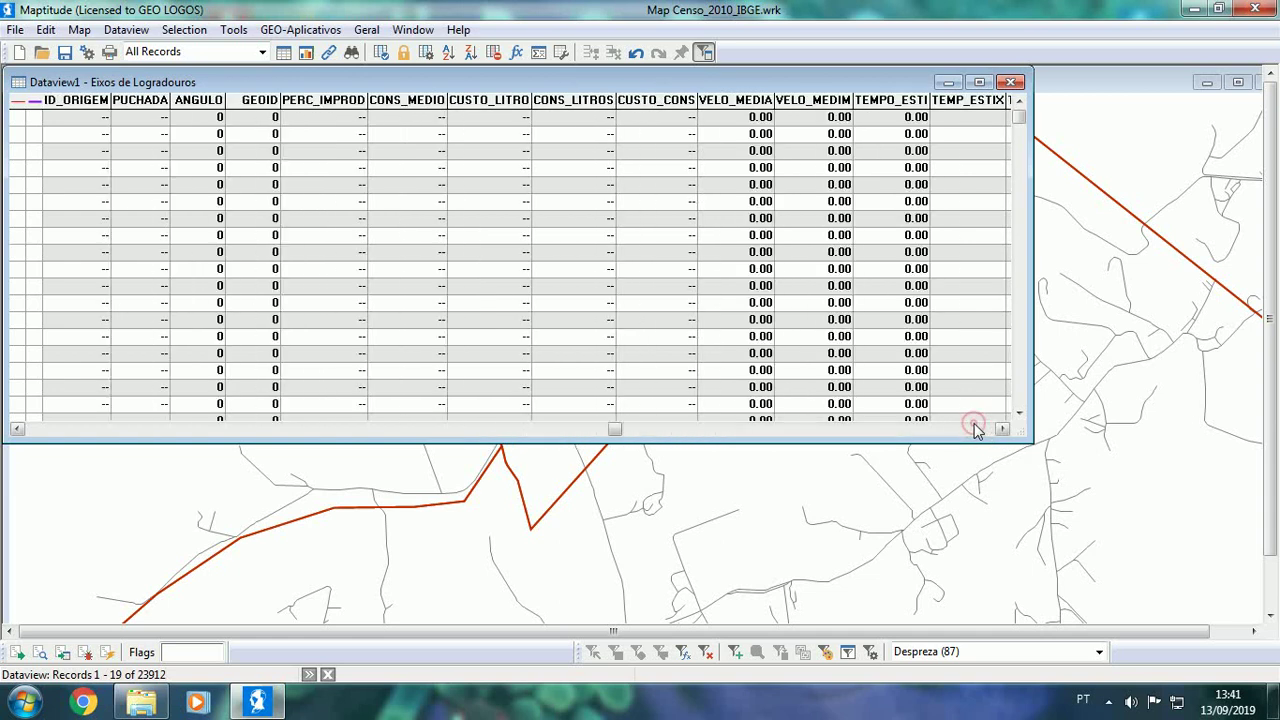
{"action": "right_click", "coordinate": [740, 105]}
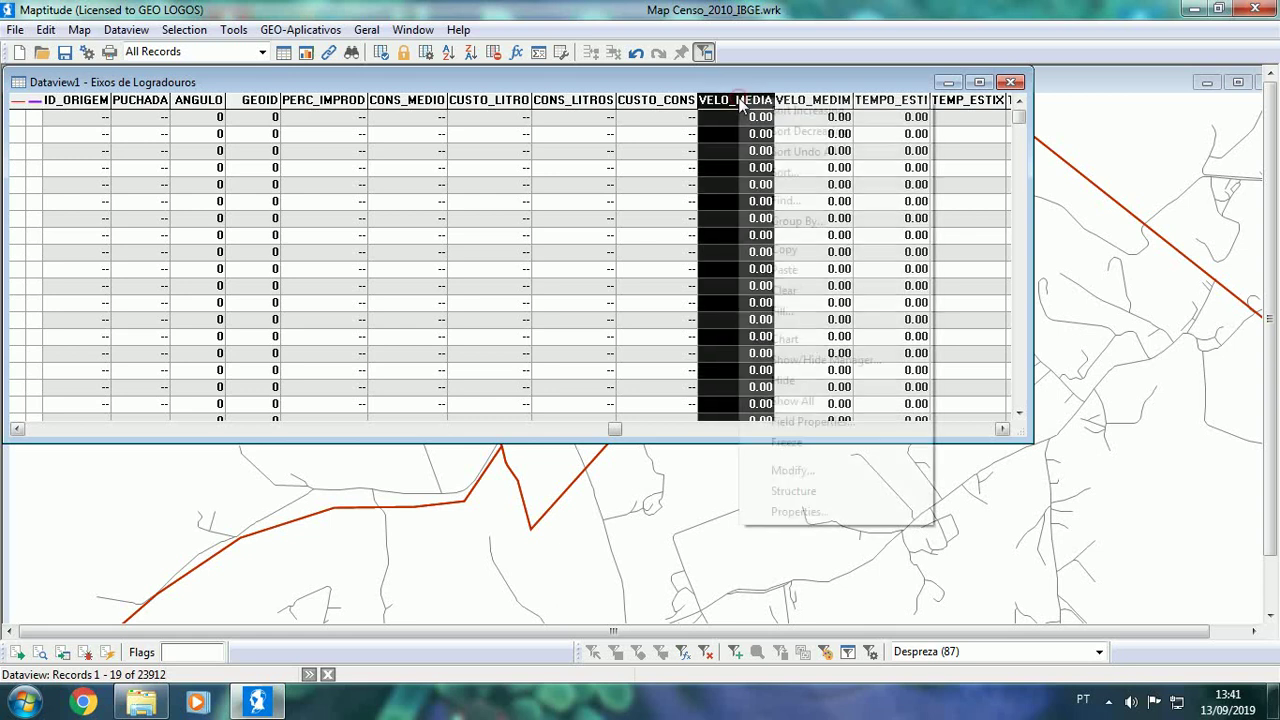
{"action": "left_click", "coordinate": [817, 317]}
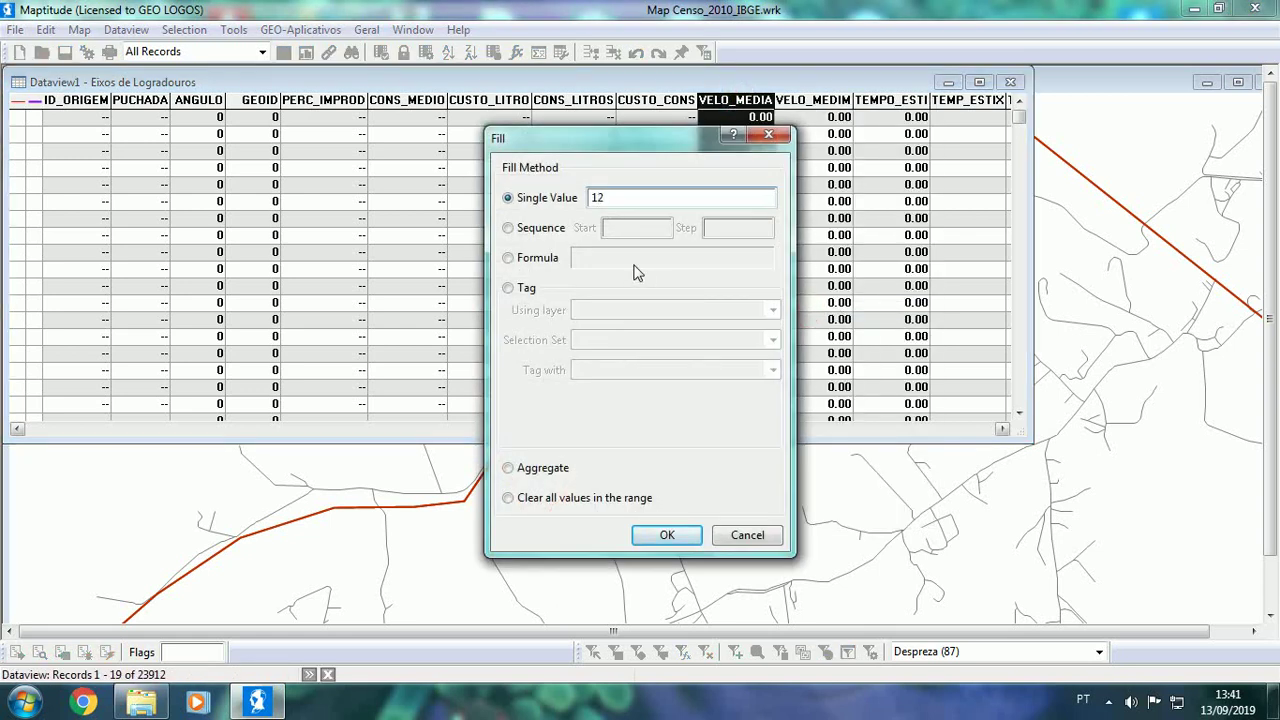
{"action": "left_click", "coordinate": [747, 536]}
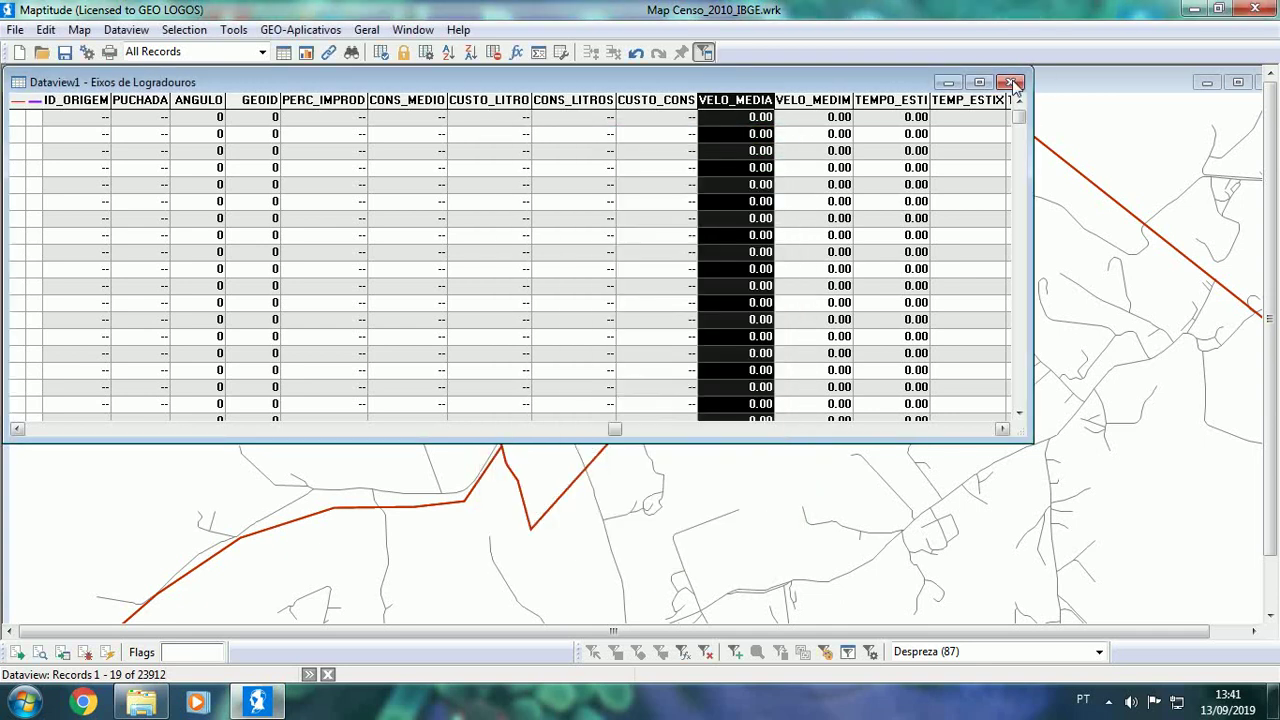
{"action": "left_click", "coordinate": [1010, 82]}
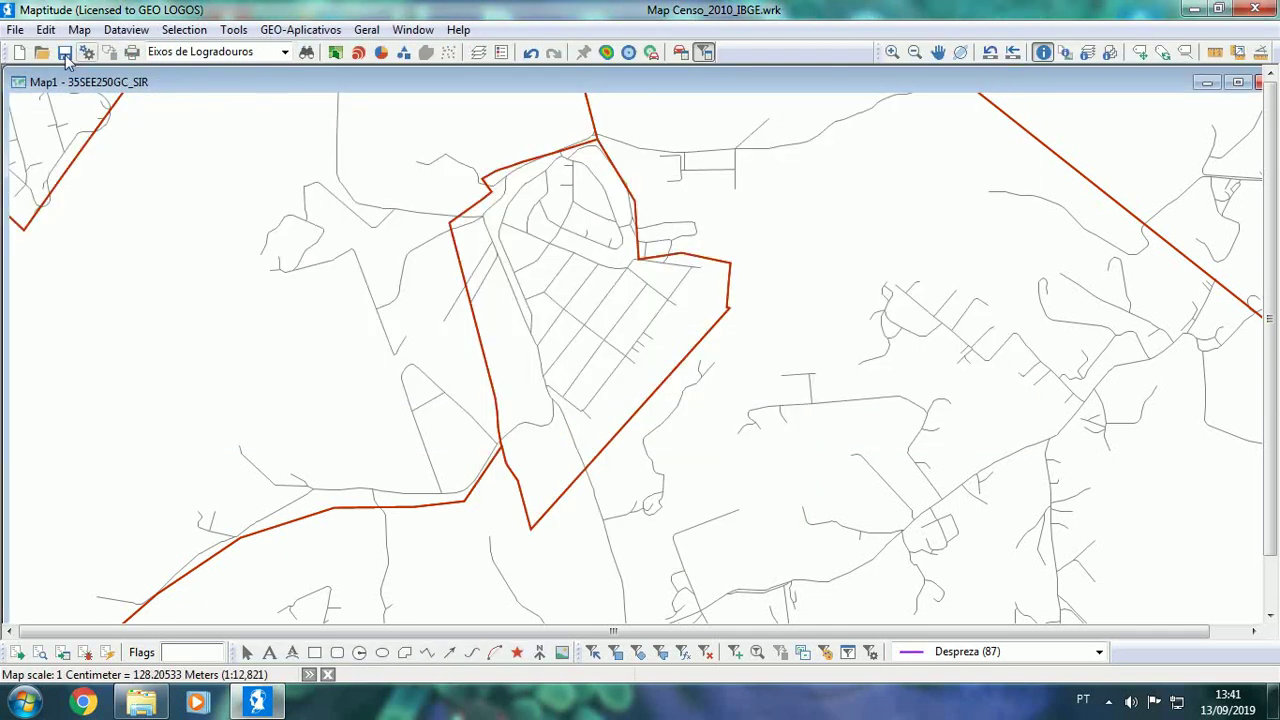
Step: Restart Maptitude 2019 and reopen the recent workspace Map Censo_2010_IBGE.wrk
{"action": "left_click", "coordinate": [1255, 9]}
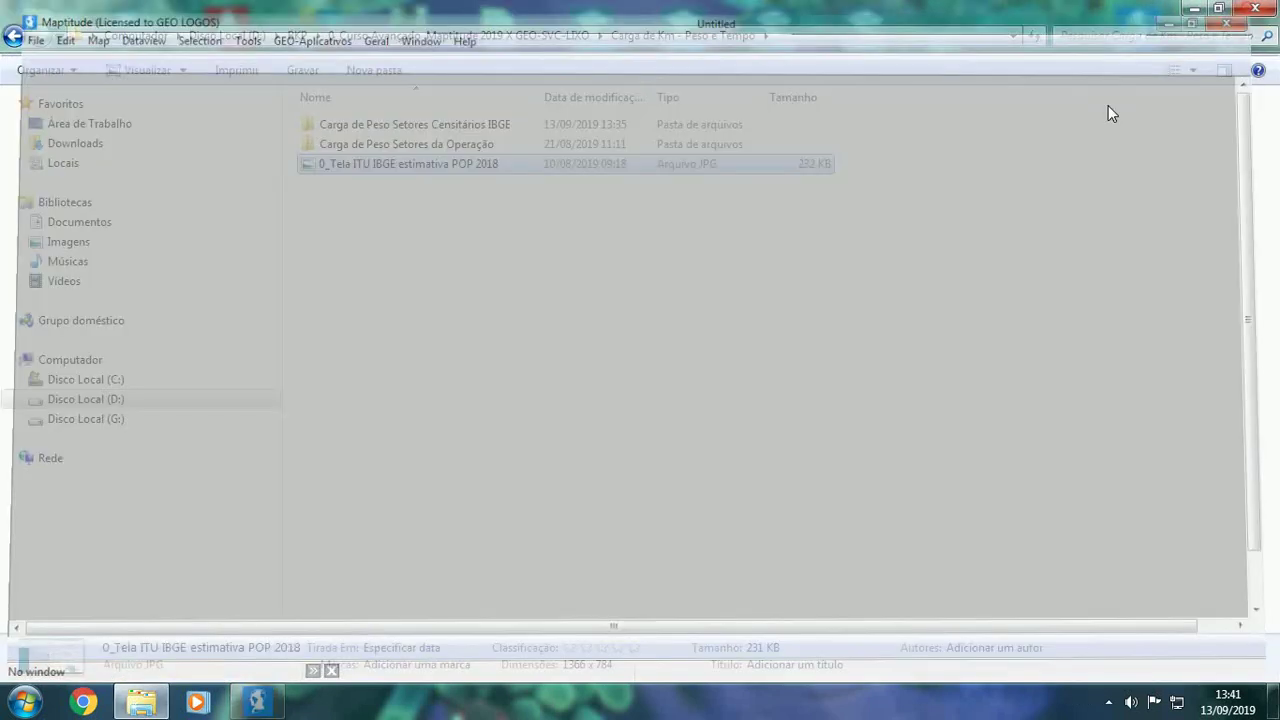
{"action": "left_click", "coordinate": [1195, 9]}
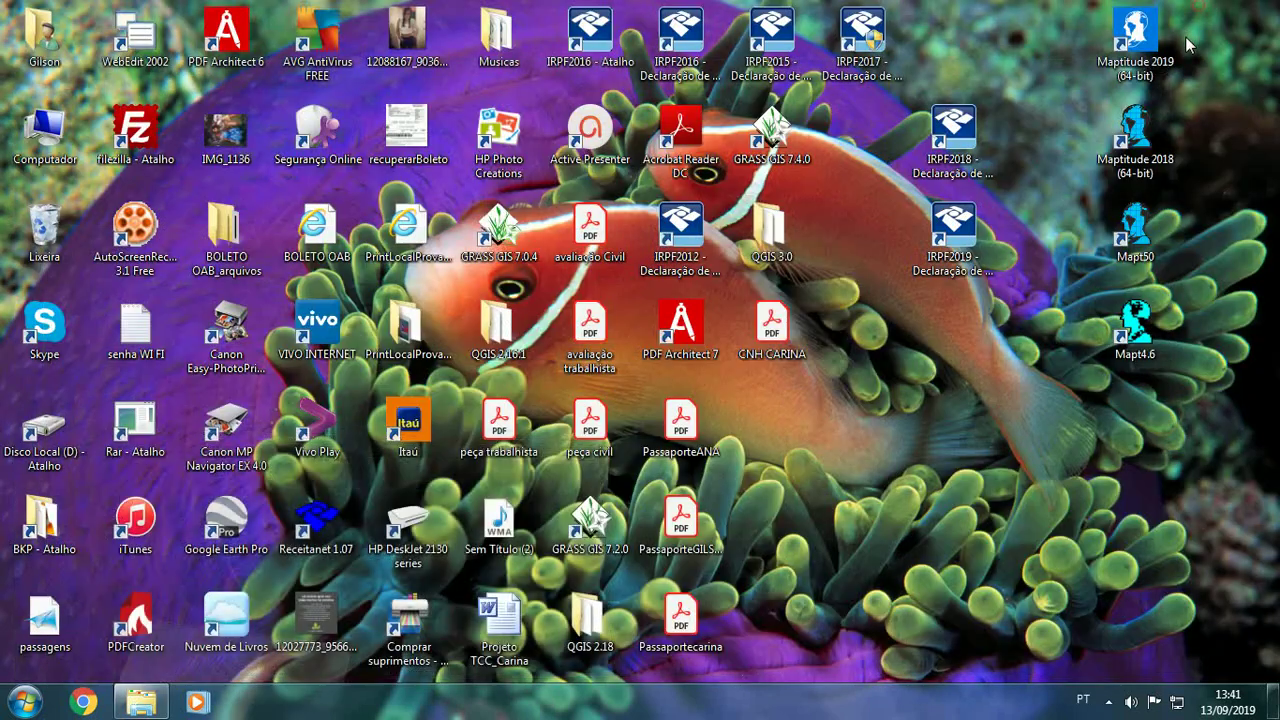
{"action": "double_click", "coordinate": [1135, 35]}
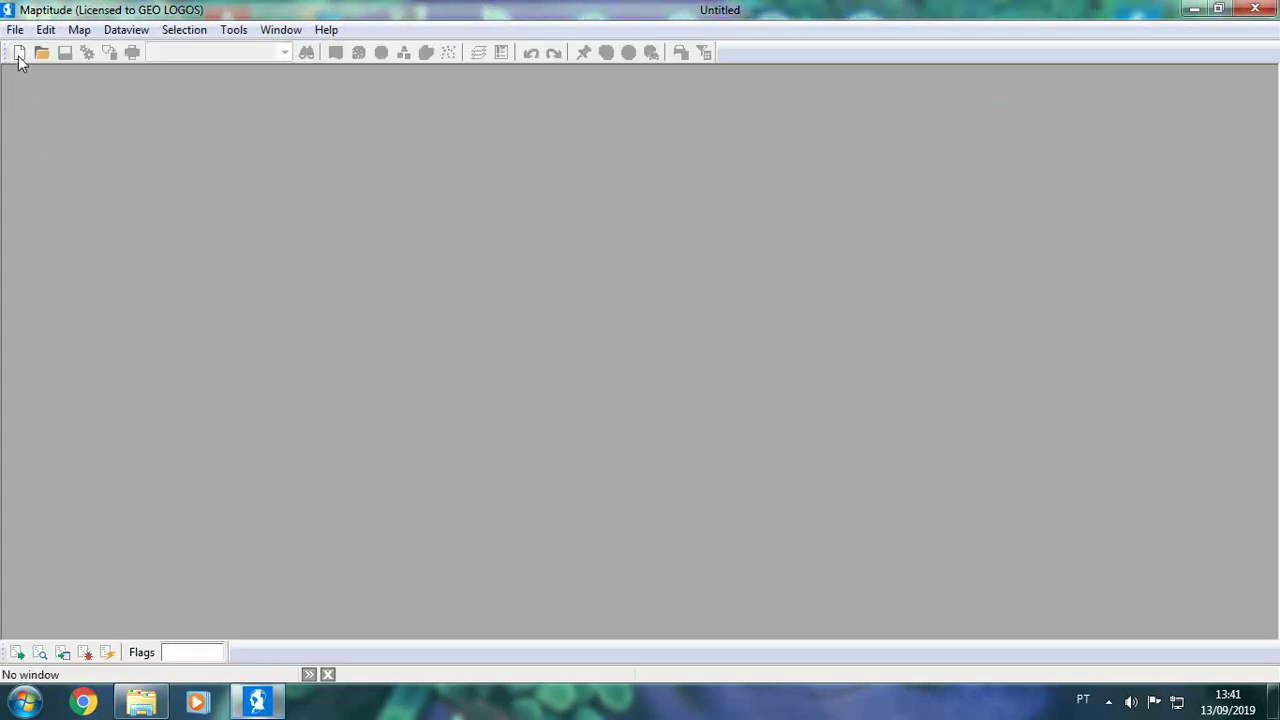
{"action": "left_click", "coordinate": [15, 30]}
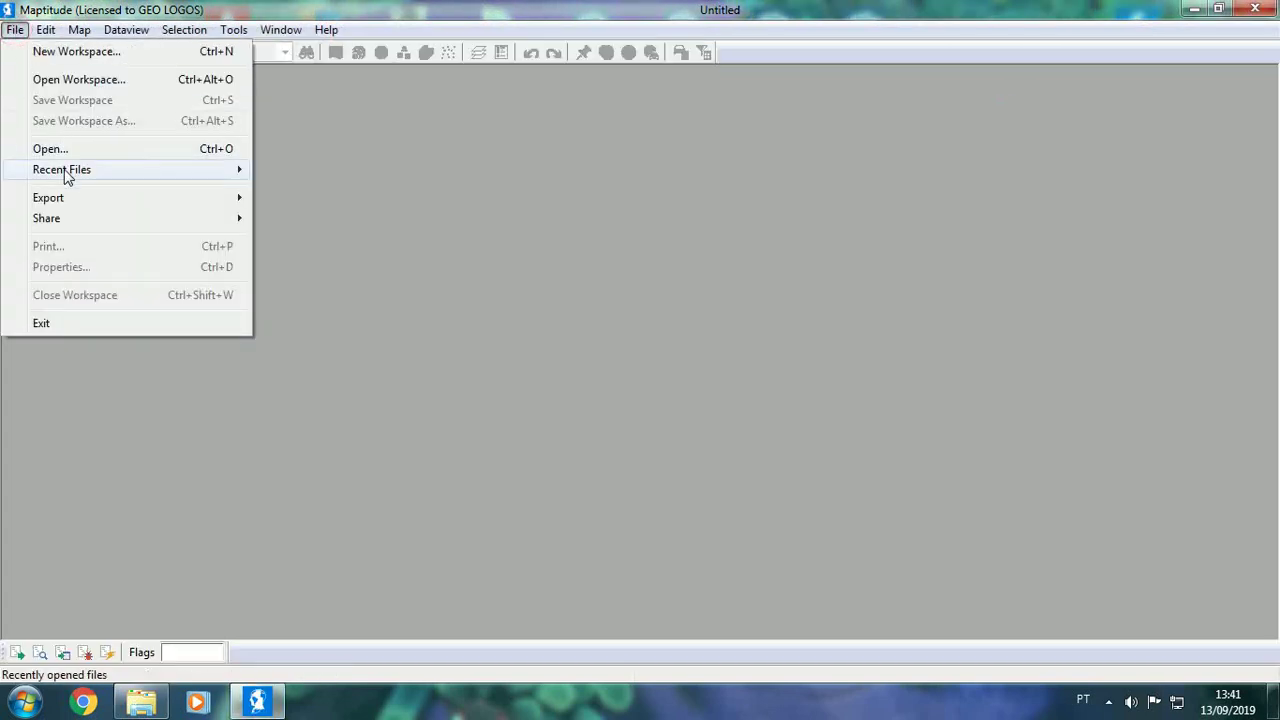
{"action": "mouse_move", "coordinate": [66, 176]}
{"action": "left_click", "coordinate": [320, 172]}
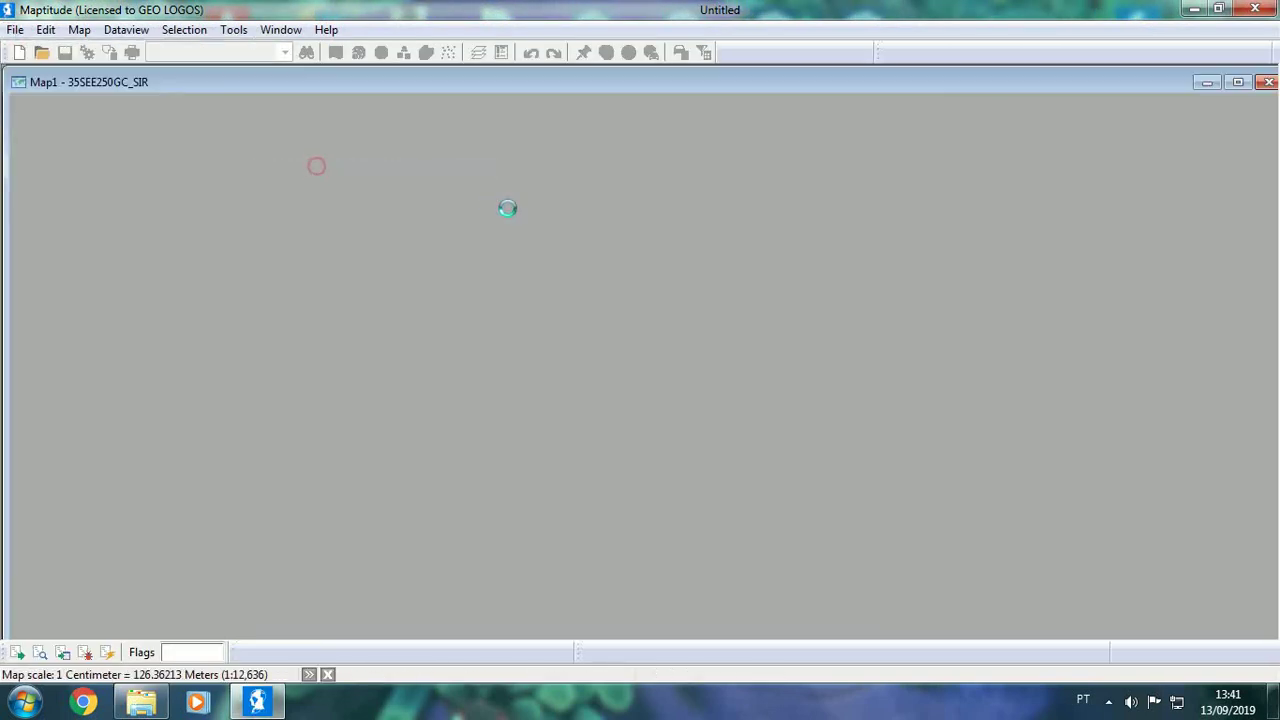
Step: Hide the 35SEE250GC_SIR census sector layer so only the streets are drawn
{"action": "left_click", "coordinate": [484, 53]}
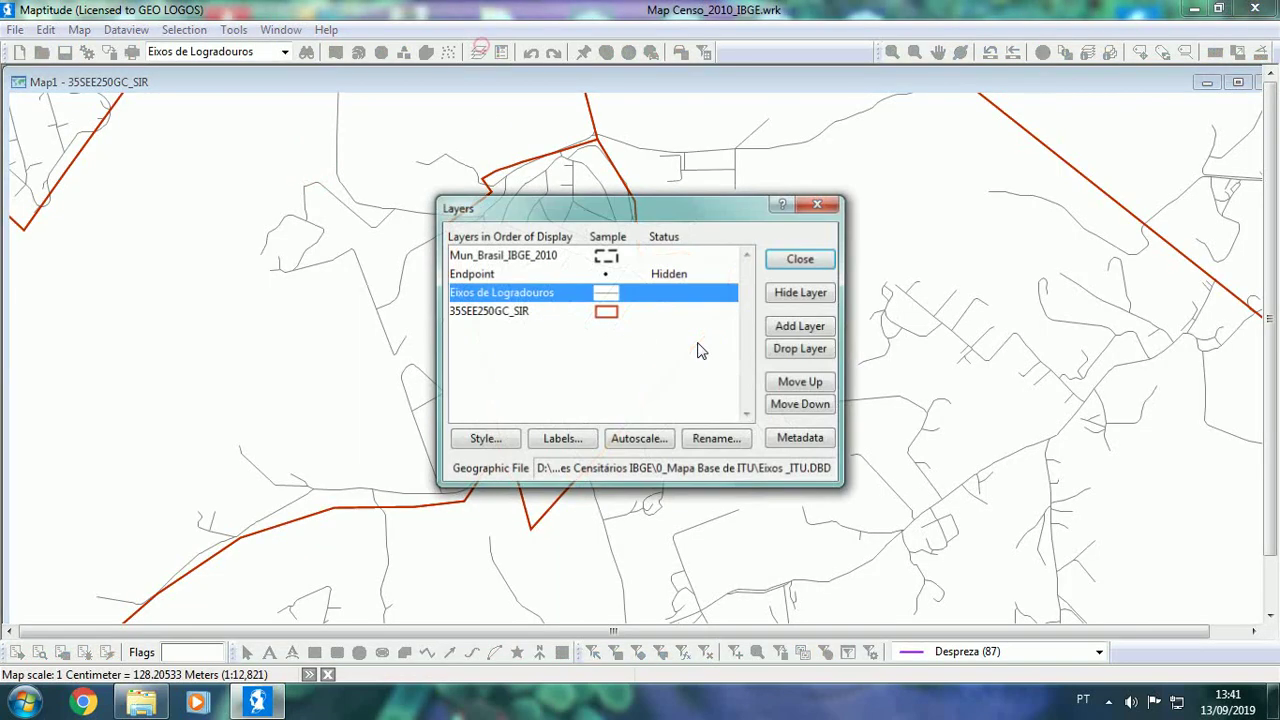
{"action": "left_click", "coordinate": [688, 313]}
{"action": "left_click", "coordinate": [812, 291]}
{"action": "left_click", "coordinate": [801, 259]}
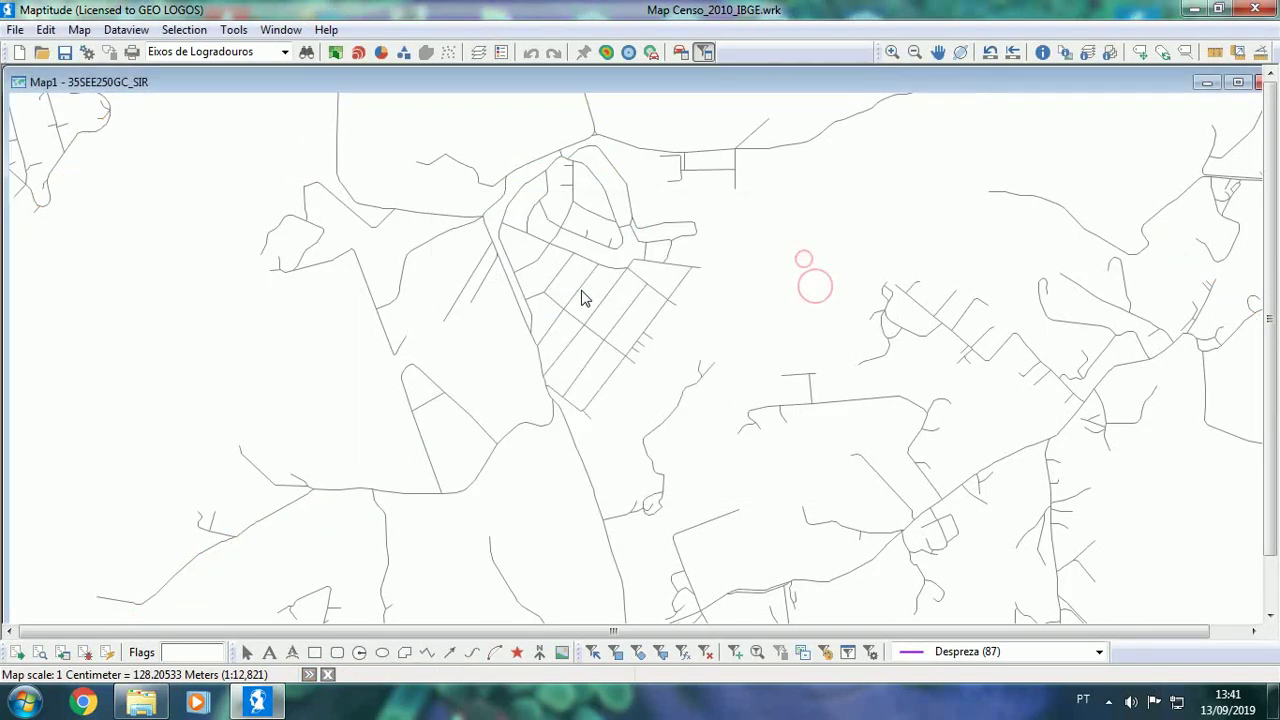
Step: Load the GEO-SVC add-in and look over the commands of its GEO-SVC-ROBOT menu
{"action": "left_click", "coordinate": [234, 30]}
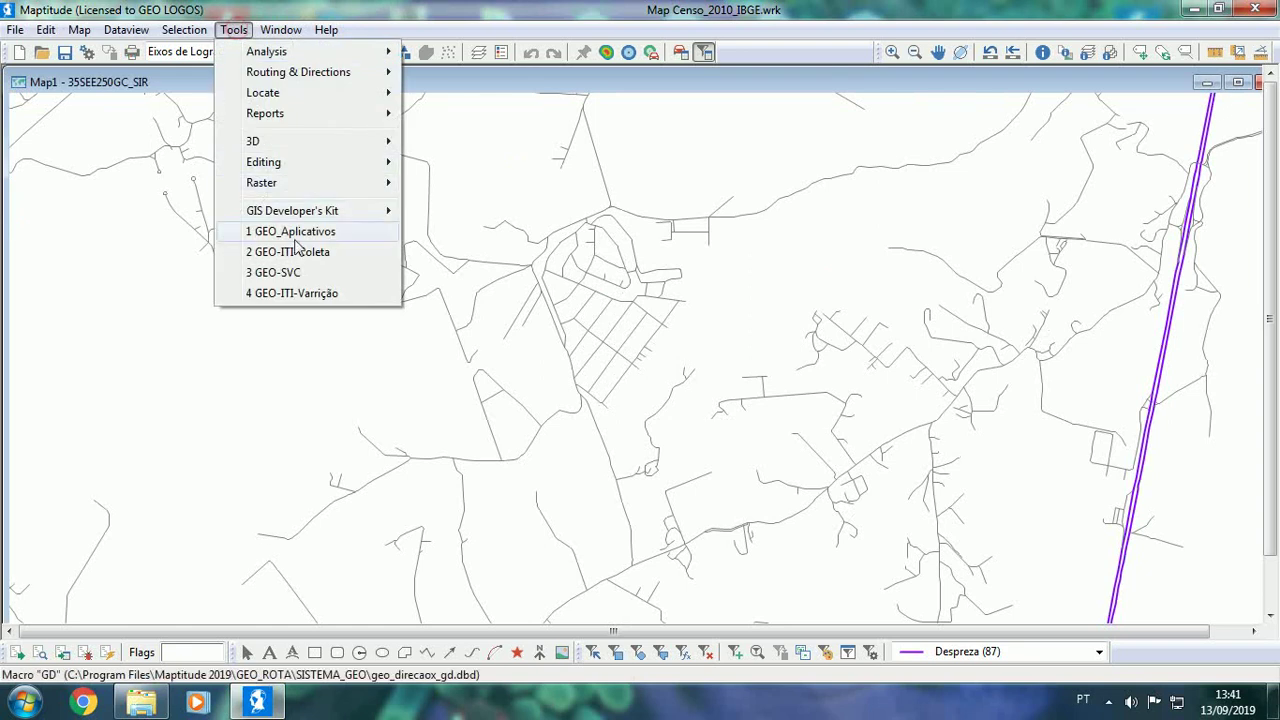
{"action": "left_click", "coordinate": [288, 271]}
{"action": "left_click", "coordinate": [368, 31]}
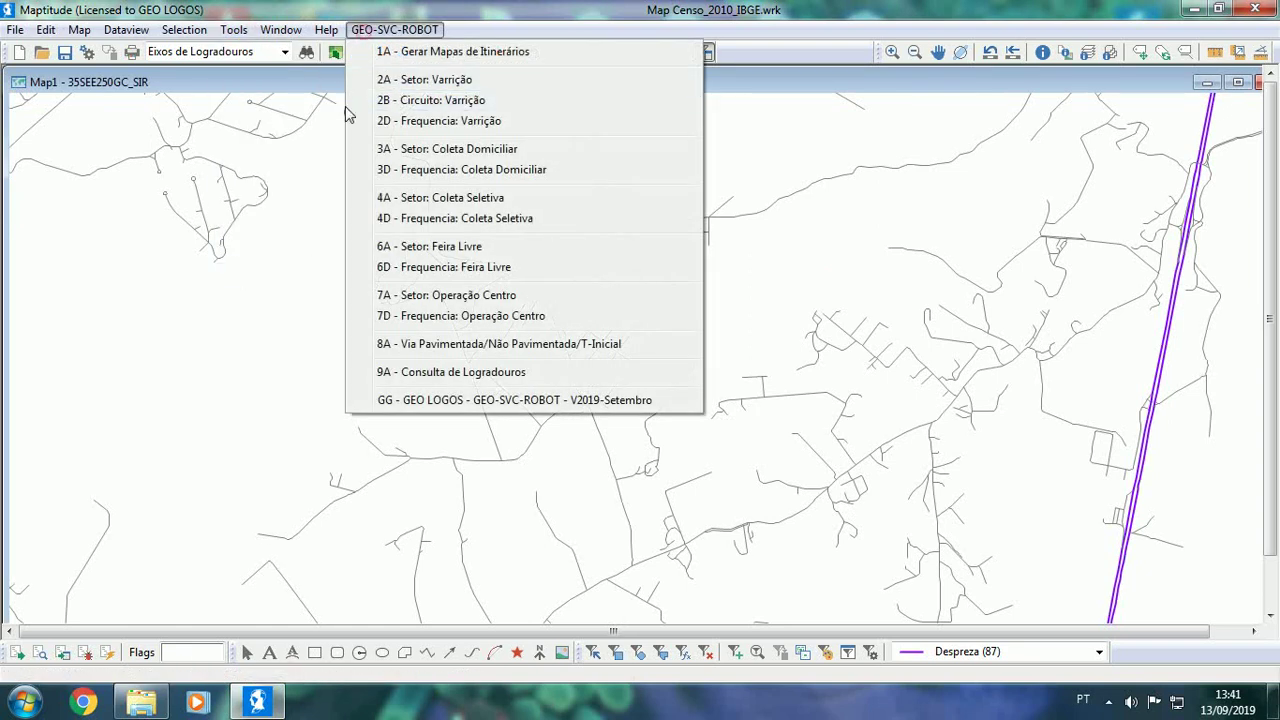
Step: Create household collection sector S001 with 3A - Setor: Coleta Domiciliar by selecting the small street grid with a circle
{"action": "left_click", "coordinate": [893, 53]}
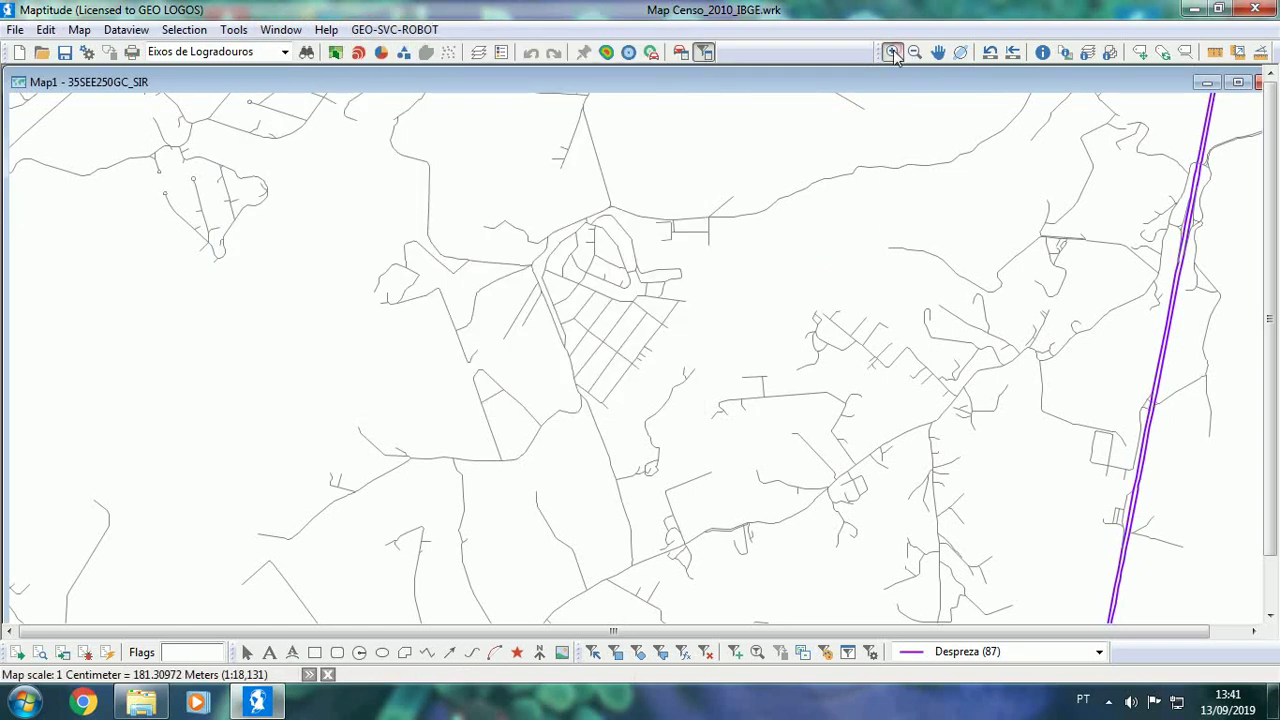
{"action": "left_click_drag", "start_coordinate": [480, 180], "coordinate": [753, 418]}
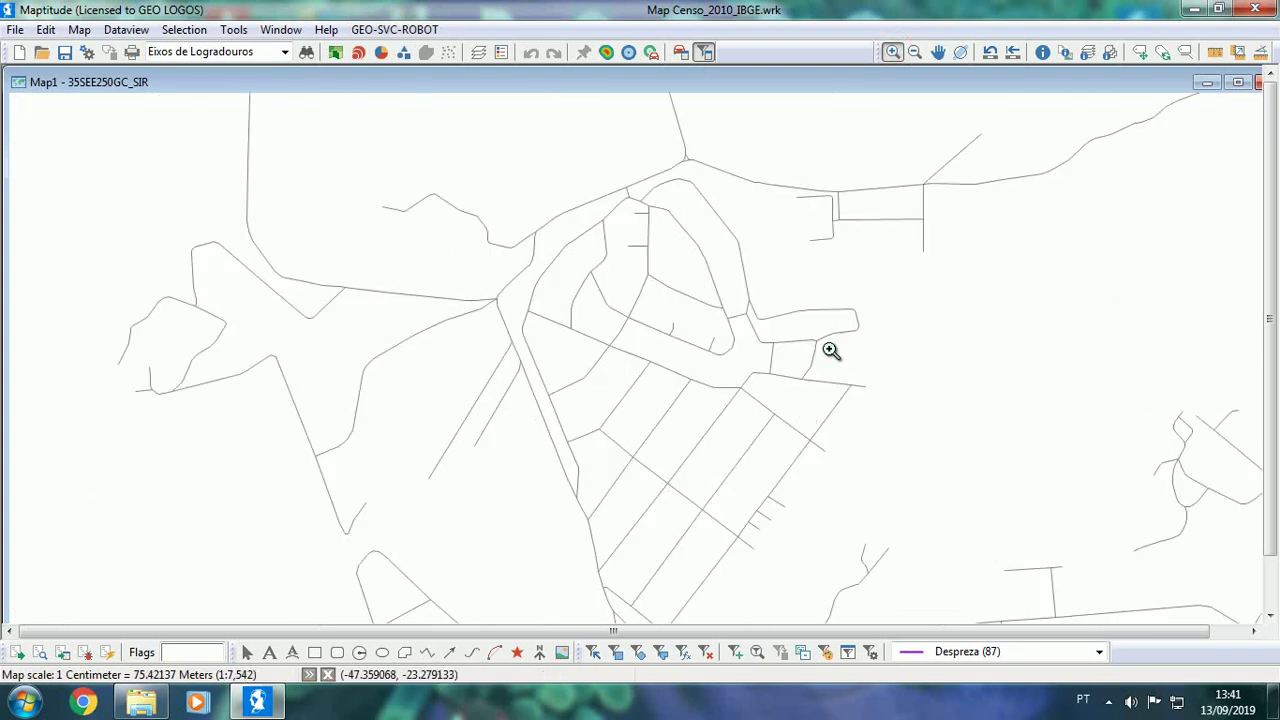
{"action": "left_click", "coordinate": [937, 52]}
{"action": "left_click_drag", "start_coordinate": [884, 306], "coordinate": [842, 225]}
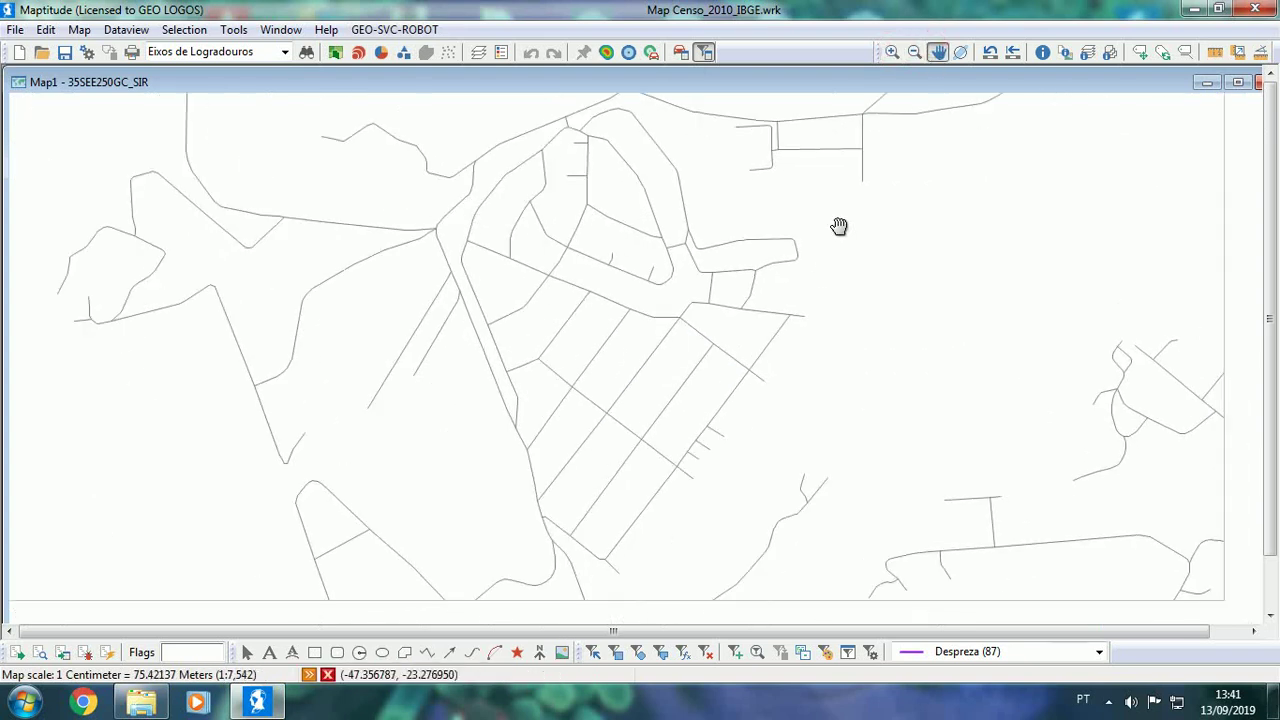
{"action": "left_click_drag", "start_coordinate": [868, 273], "coordinate": [822, 277]}
{"action": "left_click", "coordinate": [352, 30]}
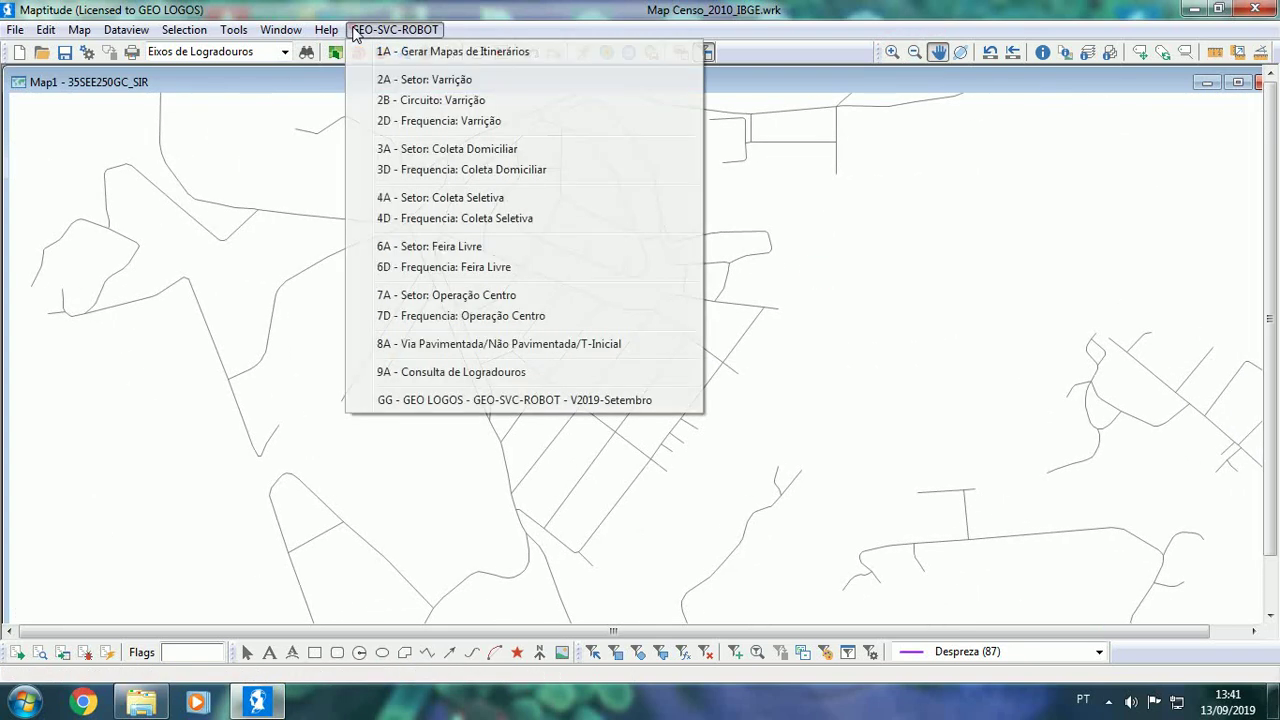
{"action": "left_click", "coordinate": [488, 150]}
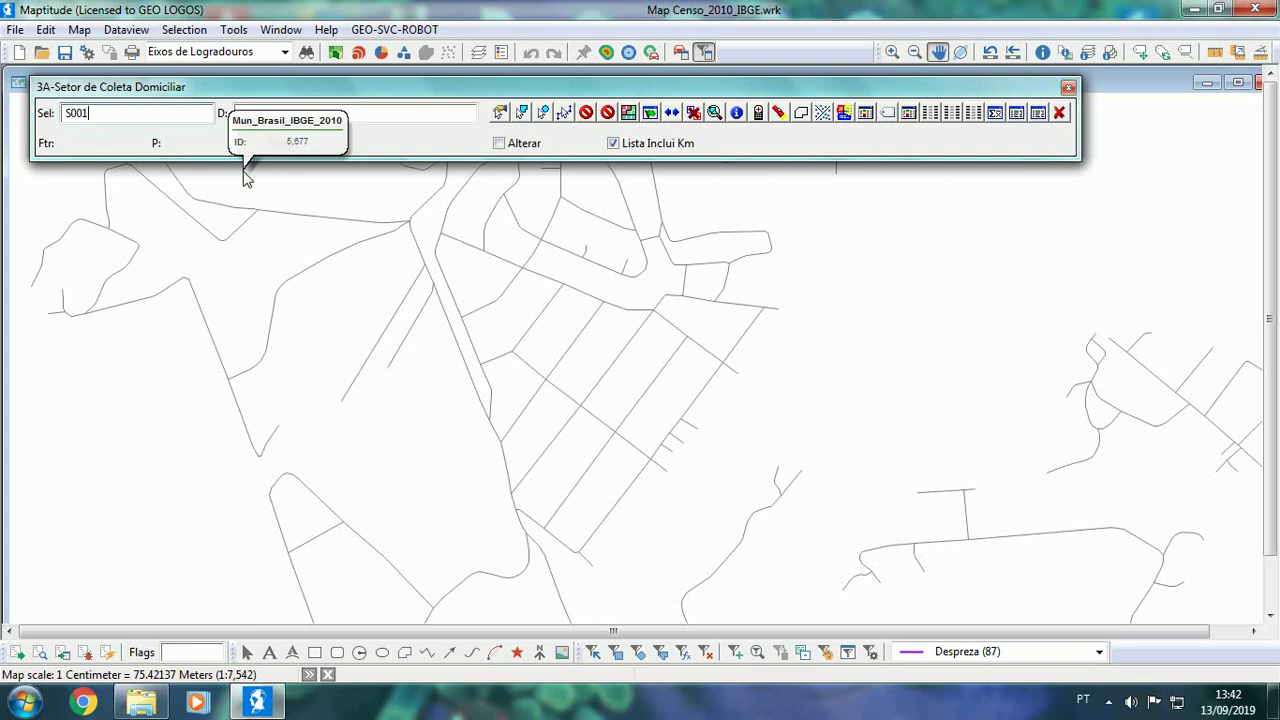
{"action": "left_click", "coordinate": [543, 112]}
{"action": "left_click_drag", "start_coordinate": [585, 338], "coordinate": [681, 560]}
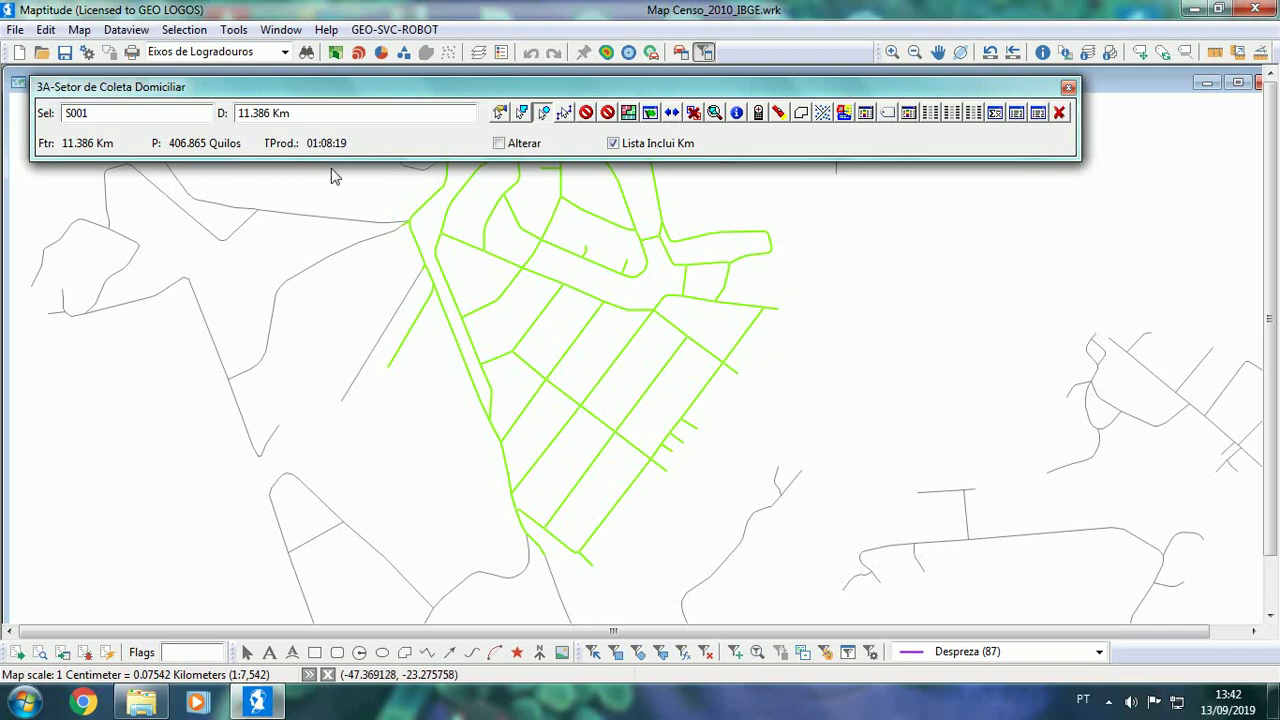
Step: Set the unproductive percentage of the collection kilometres to 3 for sector S001 in the sector list
{"action": "mouse_move", "coordinate": [398, 186]}
{"action": "left_click", "coordinate": [866, 113]}
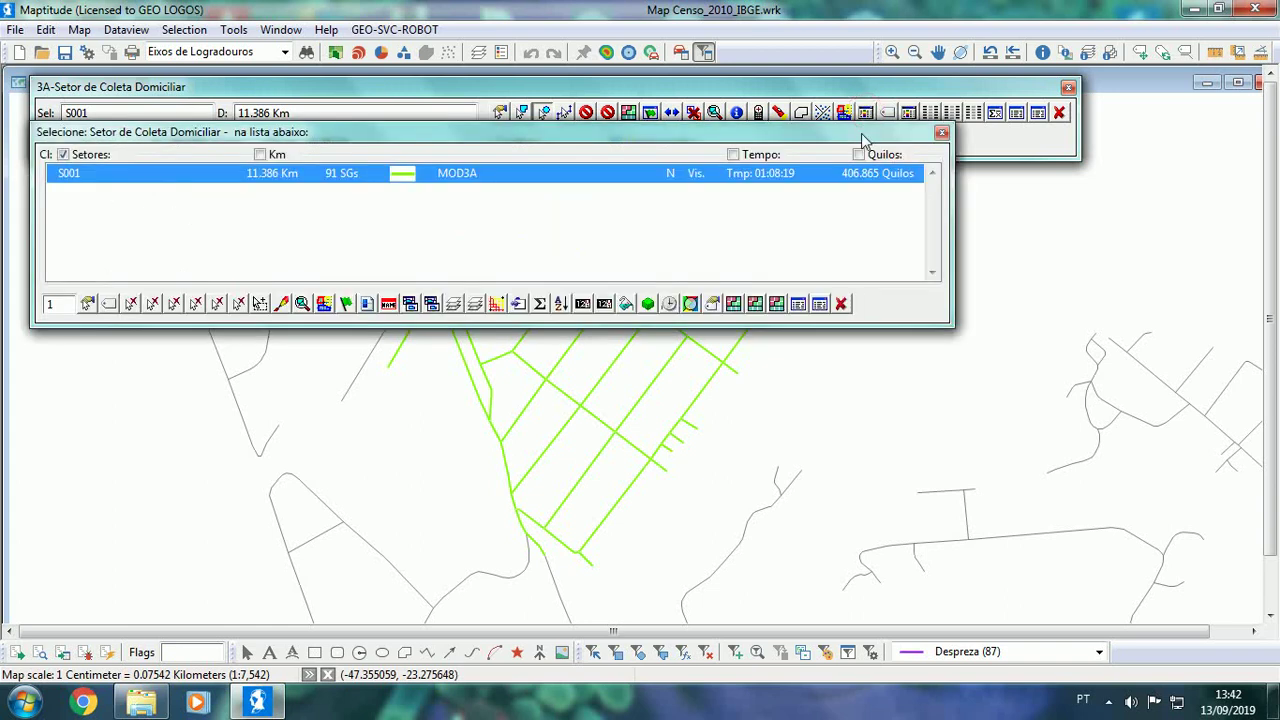
{"action": "left_click", "coordinate": [582, 303]}
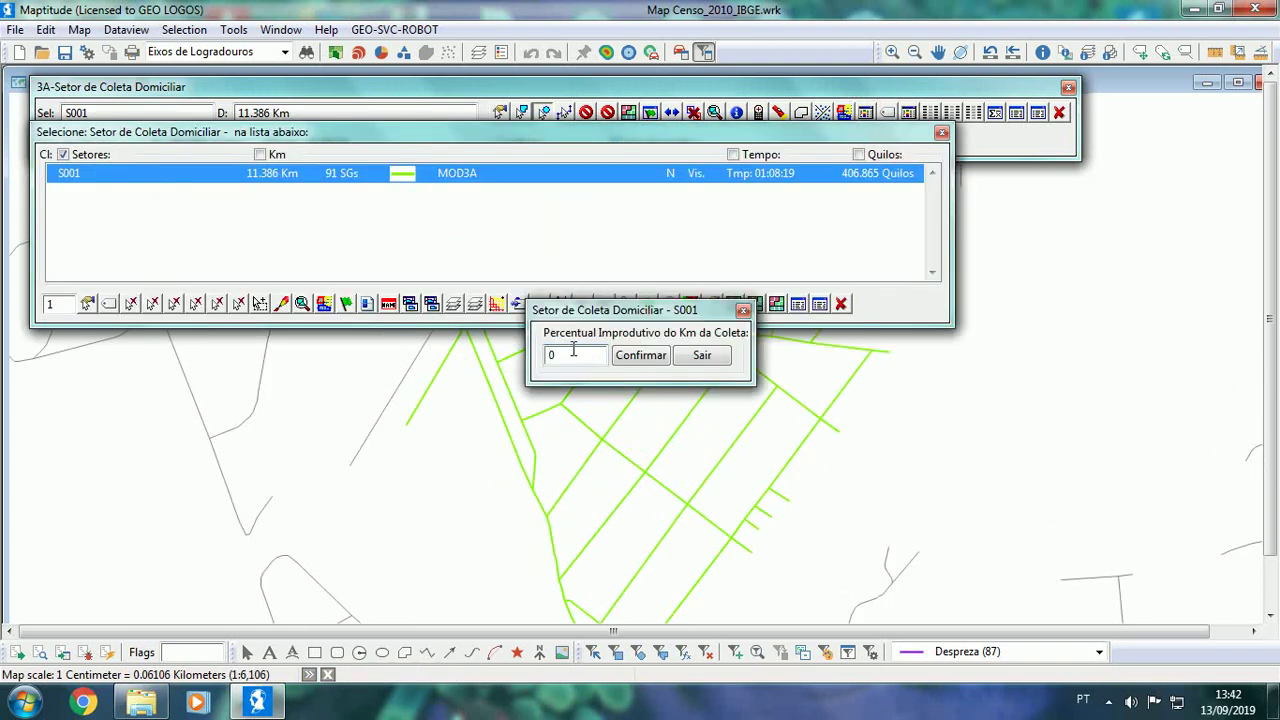
{"action": "double_click", "coordinate": [598, 351]}
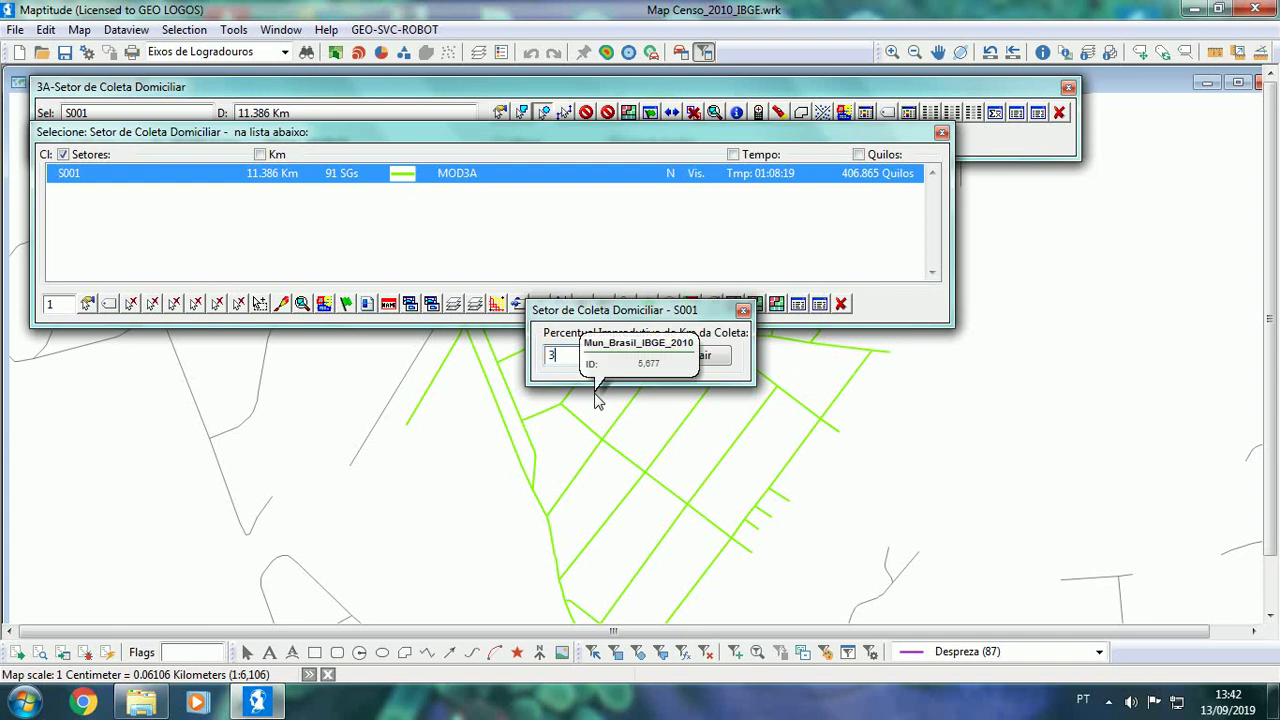
{"action": "left_click", "coordinate": [637, 355]}
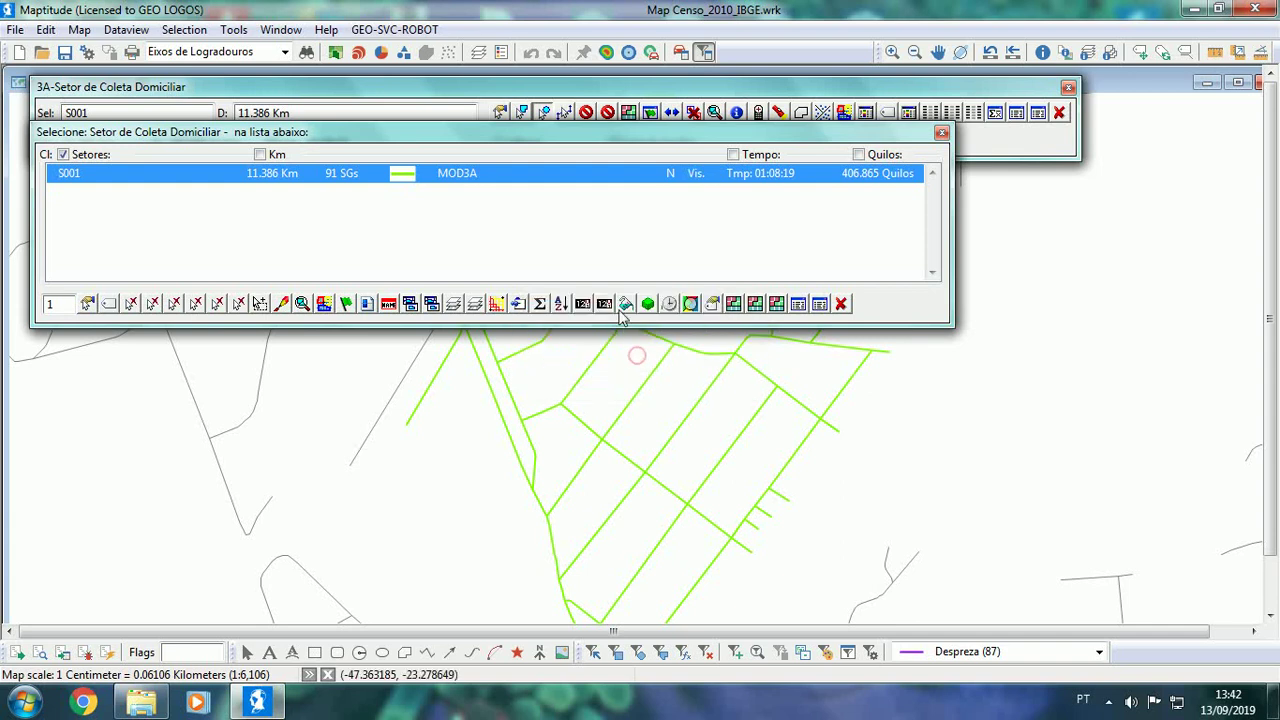
Step: Set S001's average speeds to 12 km/h productive and 40 km/h unproductive, and close the sector list
{"action": "left_click", "coordinate": [604, 304]}
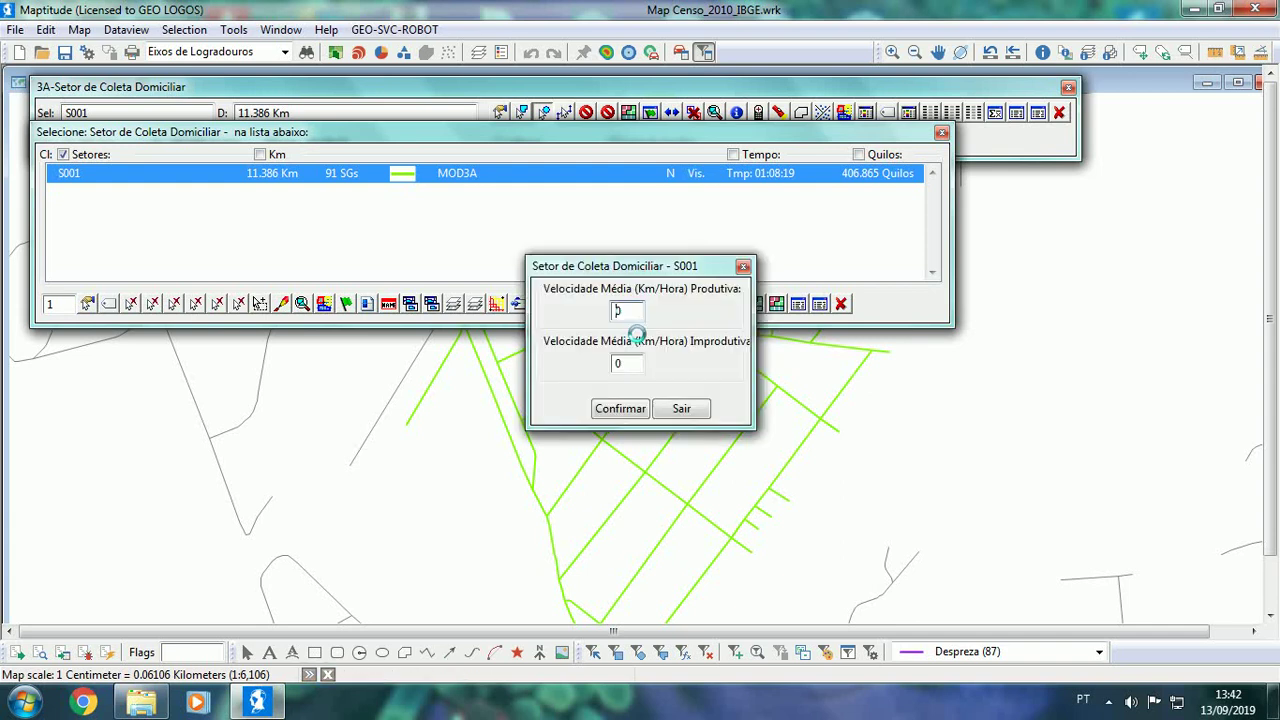
{"action": "double_click", "coordinate": [638, 311]}
{"action": "double_click", "coordinate": [631, 366]}
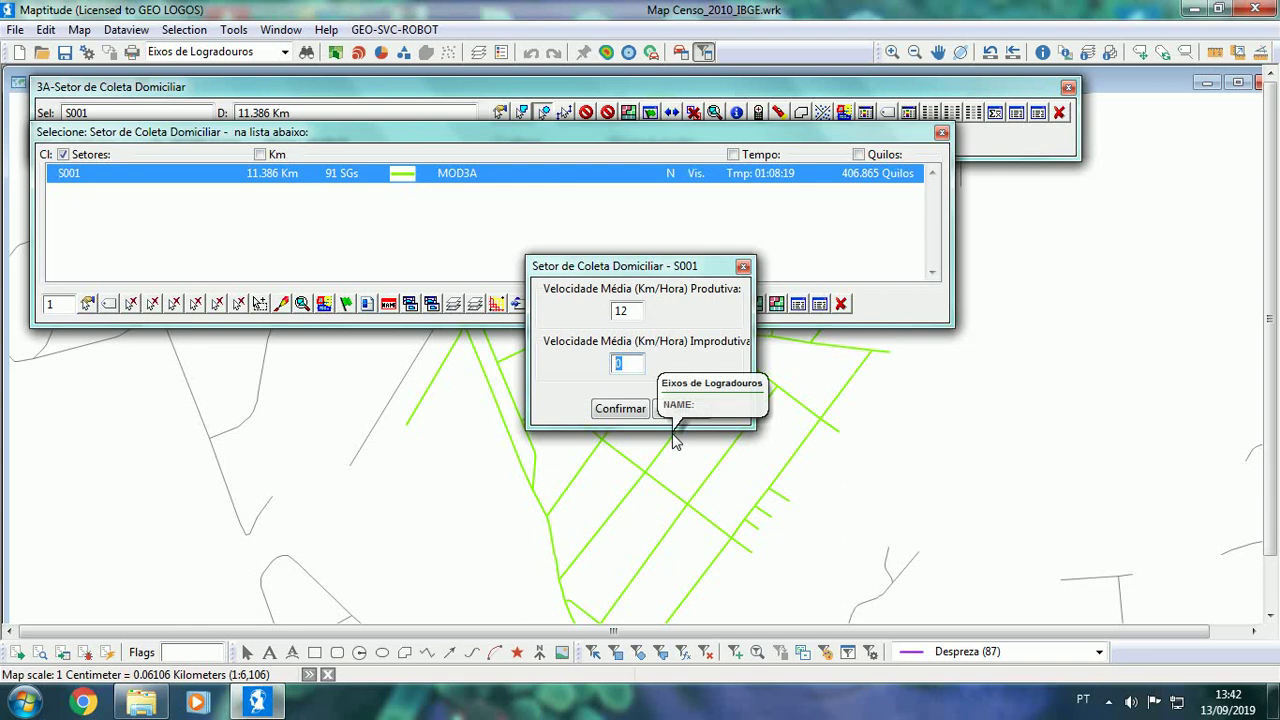
{"action": "type", "text": "40"}
{"action": "left_click", "coordinate": [622, 409]}
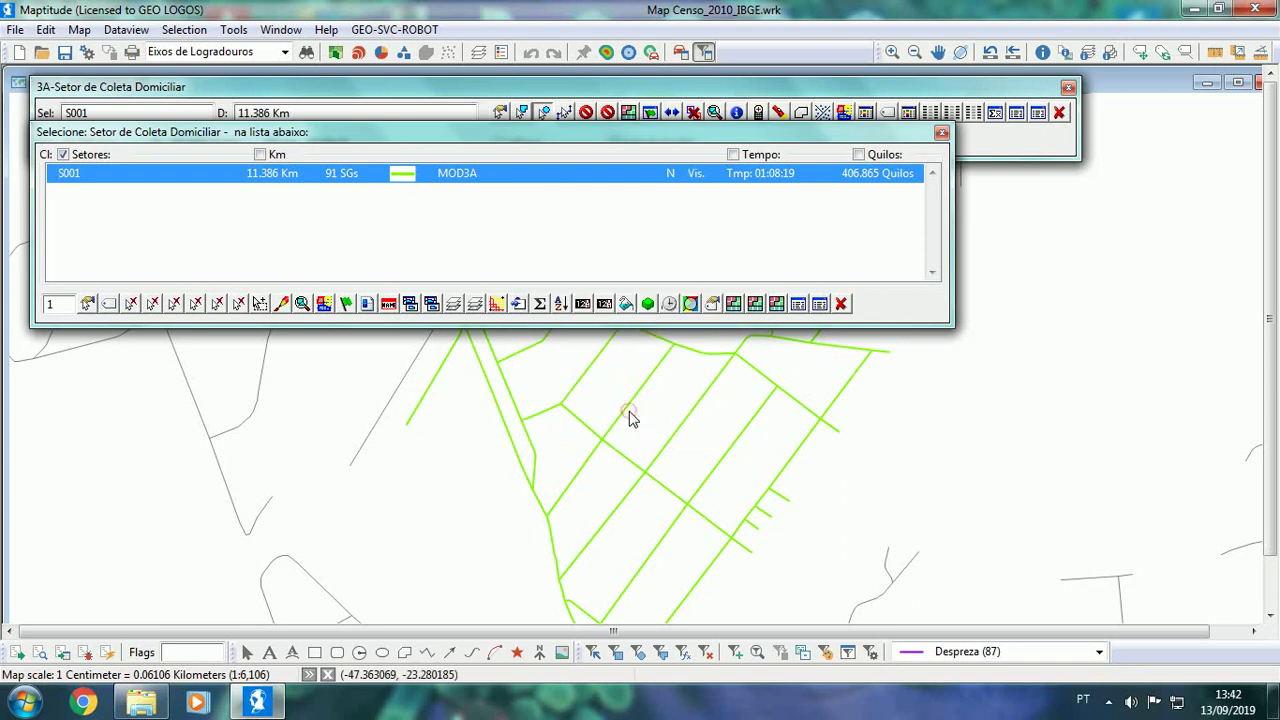
{"action": "left_click", "coordinate": [841, 304]}
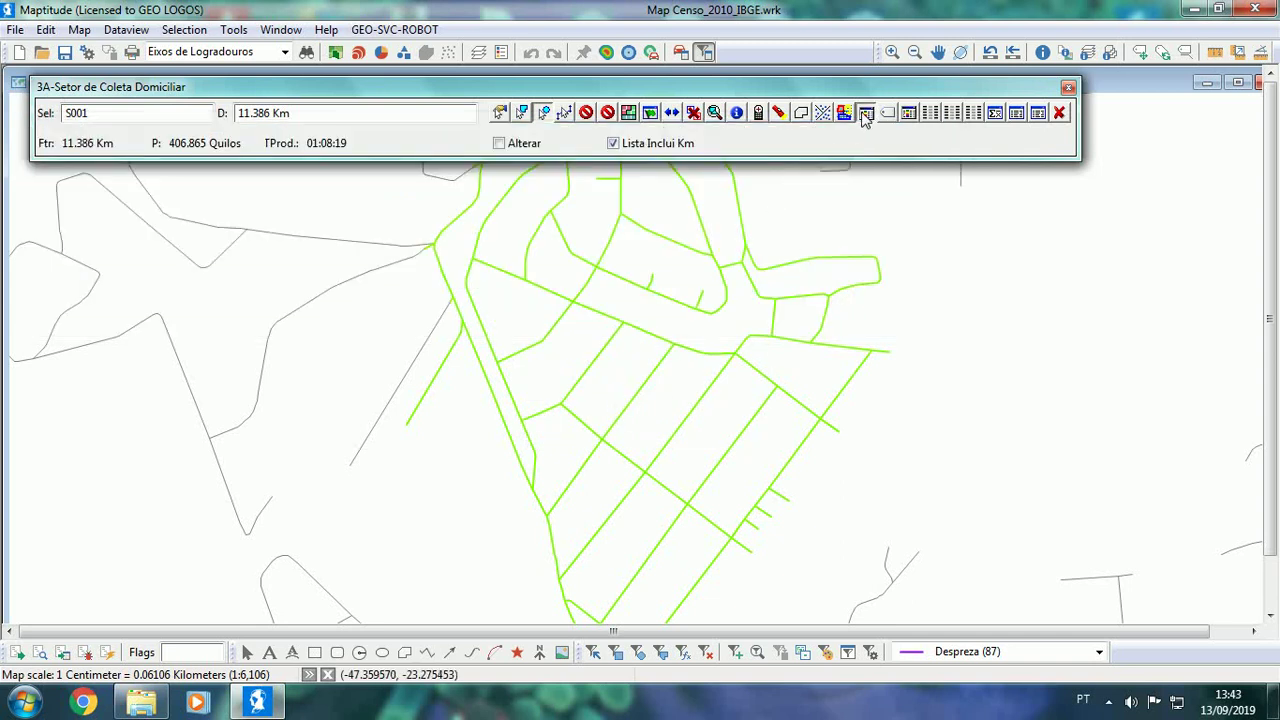
Step: Check S001's time in the sector list, close the list and refresh the sector's productive time
{"action": "left_click", "coordinate": [866, 114]}
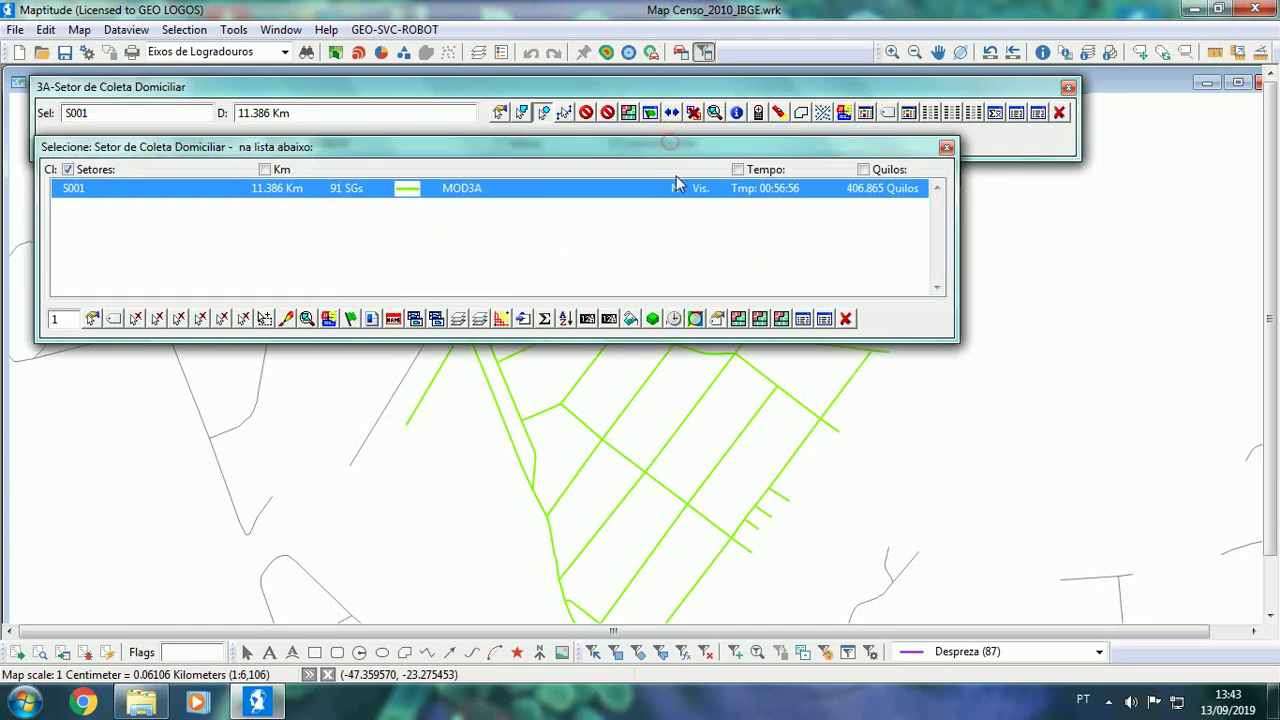
{"action": "left_click_drag", "start_coordinate": [672, 140], "coordinate": [676, 175]}
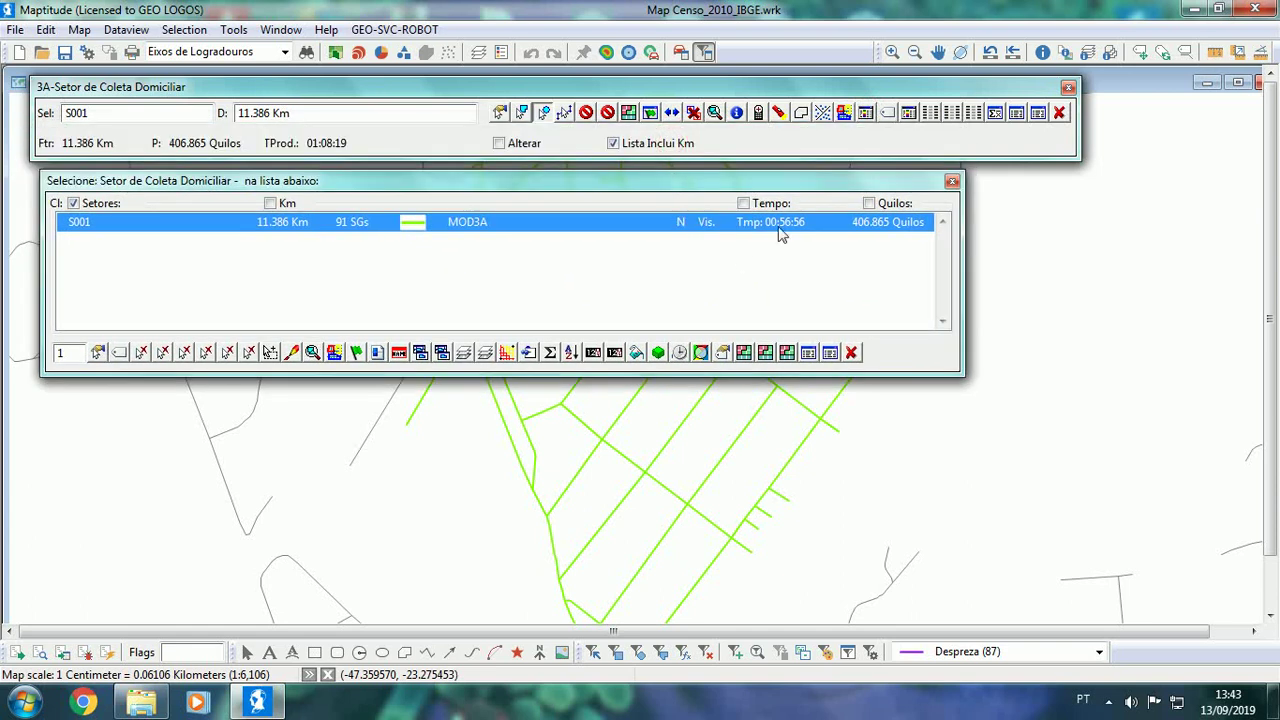
{"action": "left_click", "coordinate": [851, 352]}
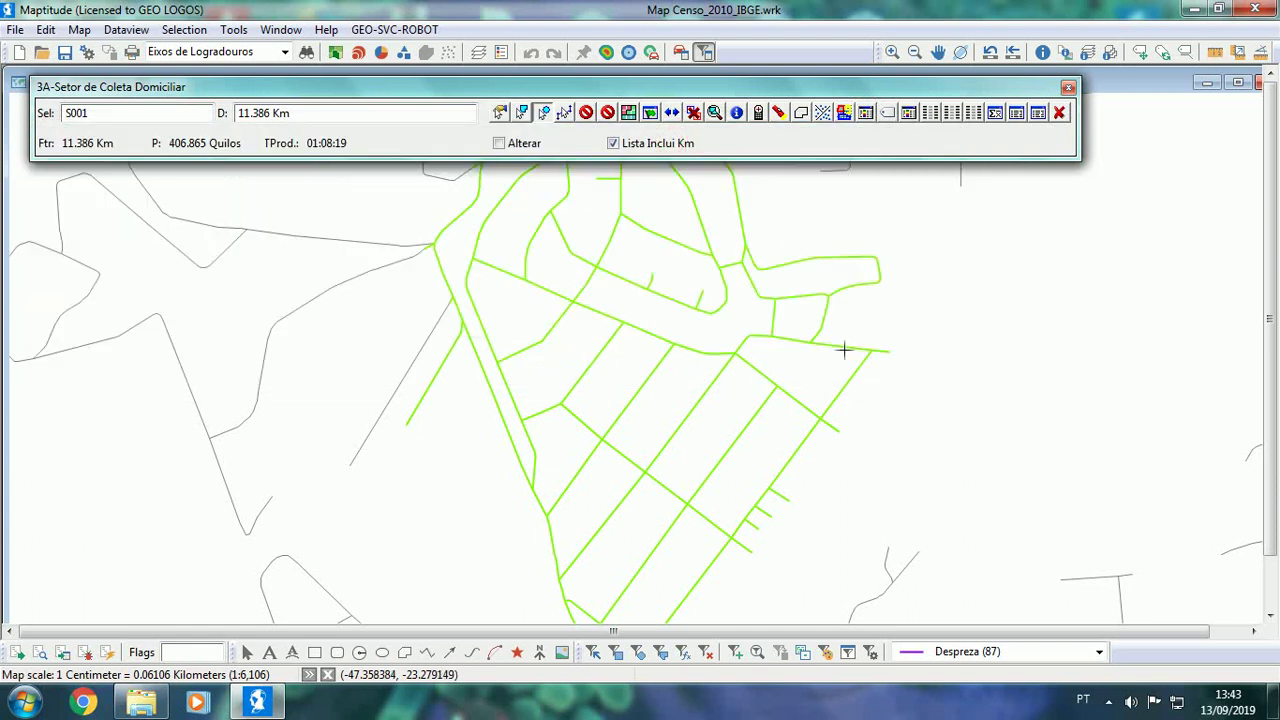
{"action": "left_click", "coordinate": [499, 113]}
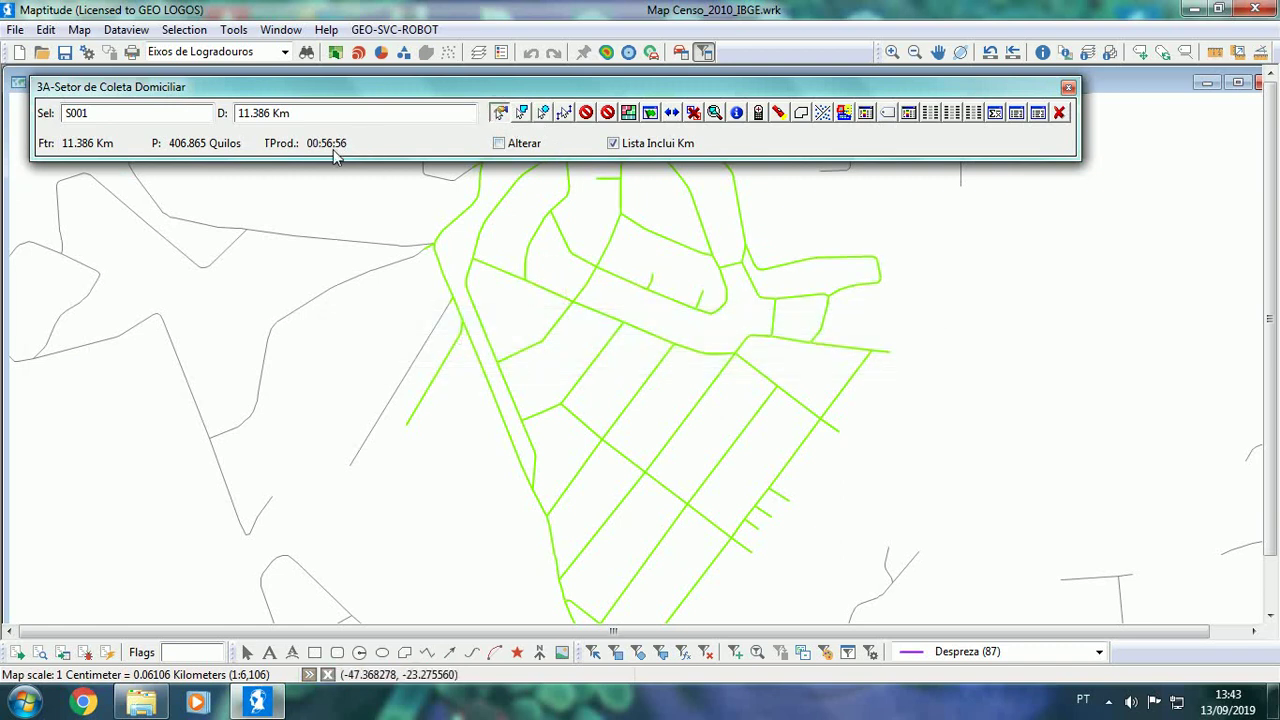
Step: Enter new productive and unproductive average speeds for sector S001, check its recalculated time and close the sector list
{"action": "left_click", "coordinate": [866, 112]}
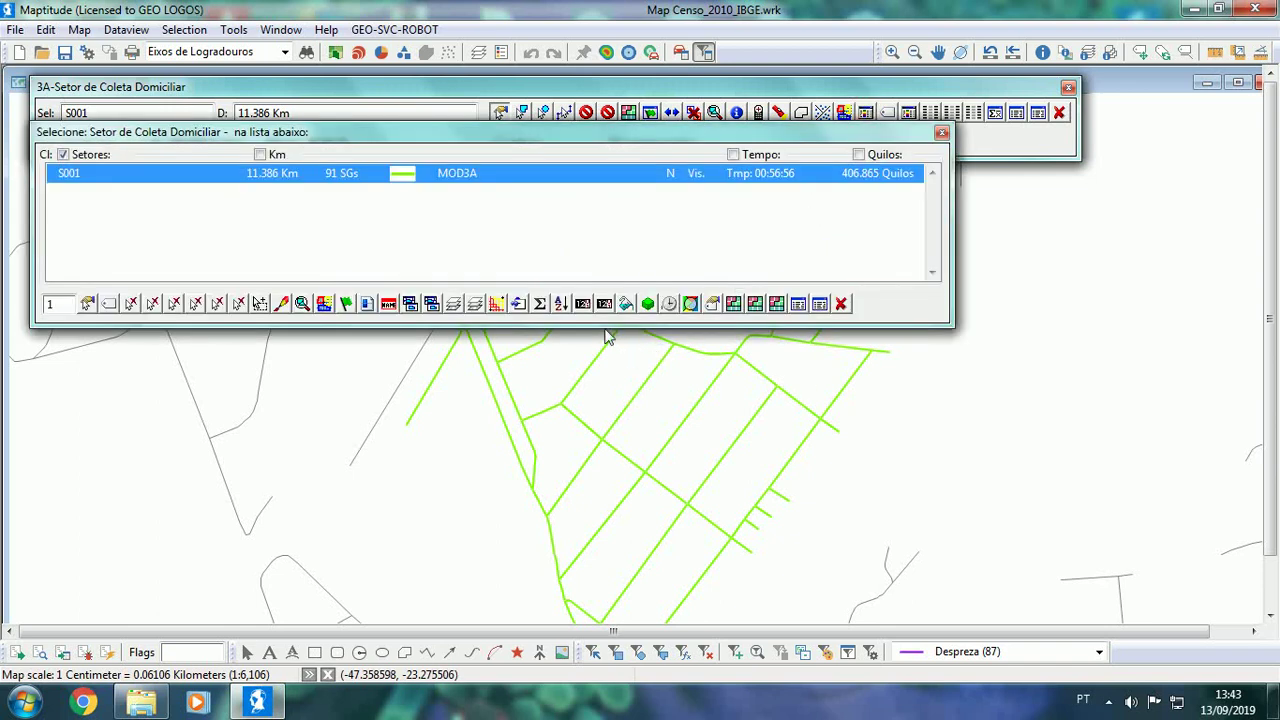
{"action": "left_click", "coordinate": [604, 304]}
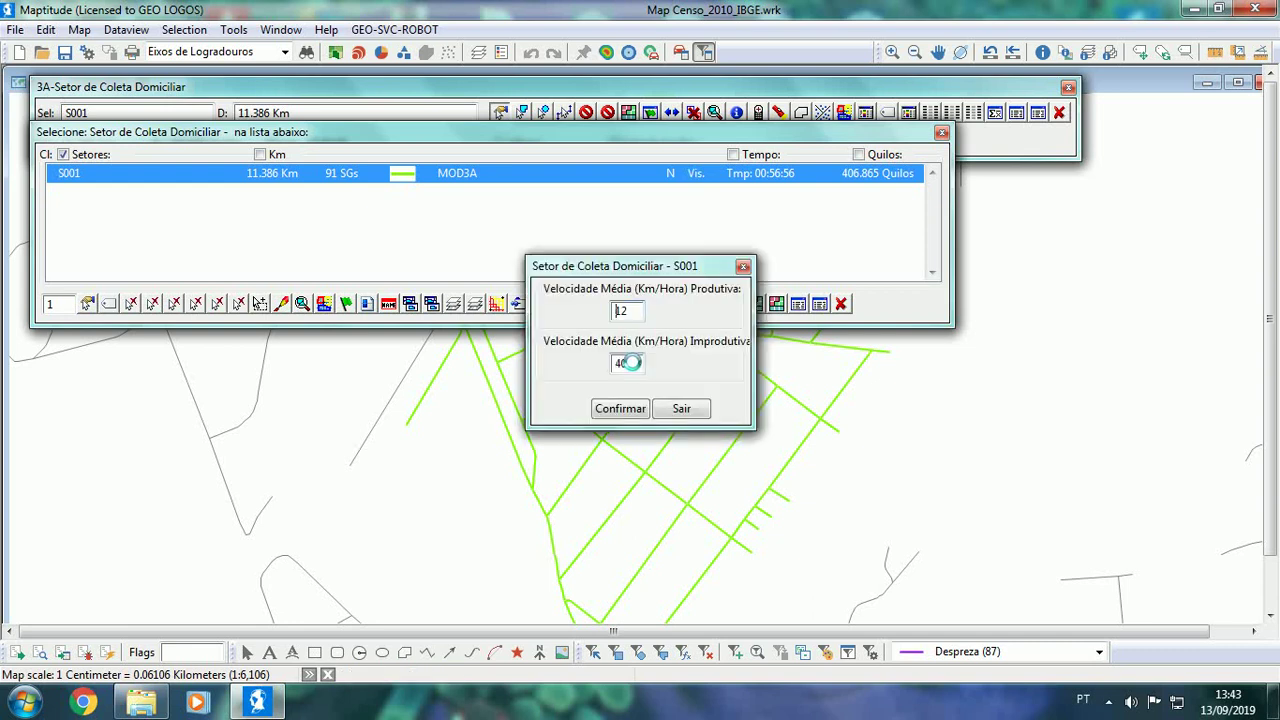
{"action": "double_click", "coordinate": [626, 311]}
{"action": "double_click", "coordinate": [624, 365]}
{"action": "left_click", "coordinate": [641, 410]}
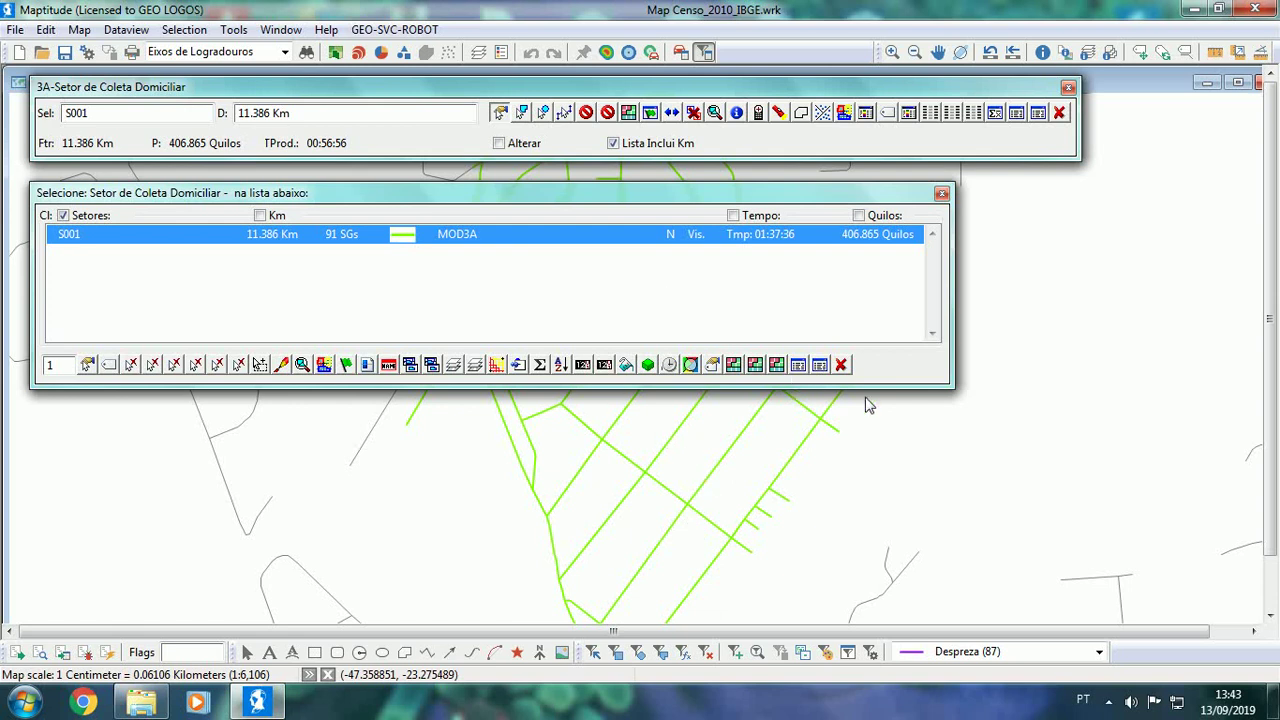
{"action": "left_click", "coordinate": [841, 364]}
Step: Review S001's time once more in the sector list and close the household collection sector tool
{"action": "scroll", "coordinate": [614, 300], "scroll_direction": "down", "scroll_amount": 1}
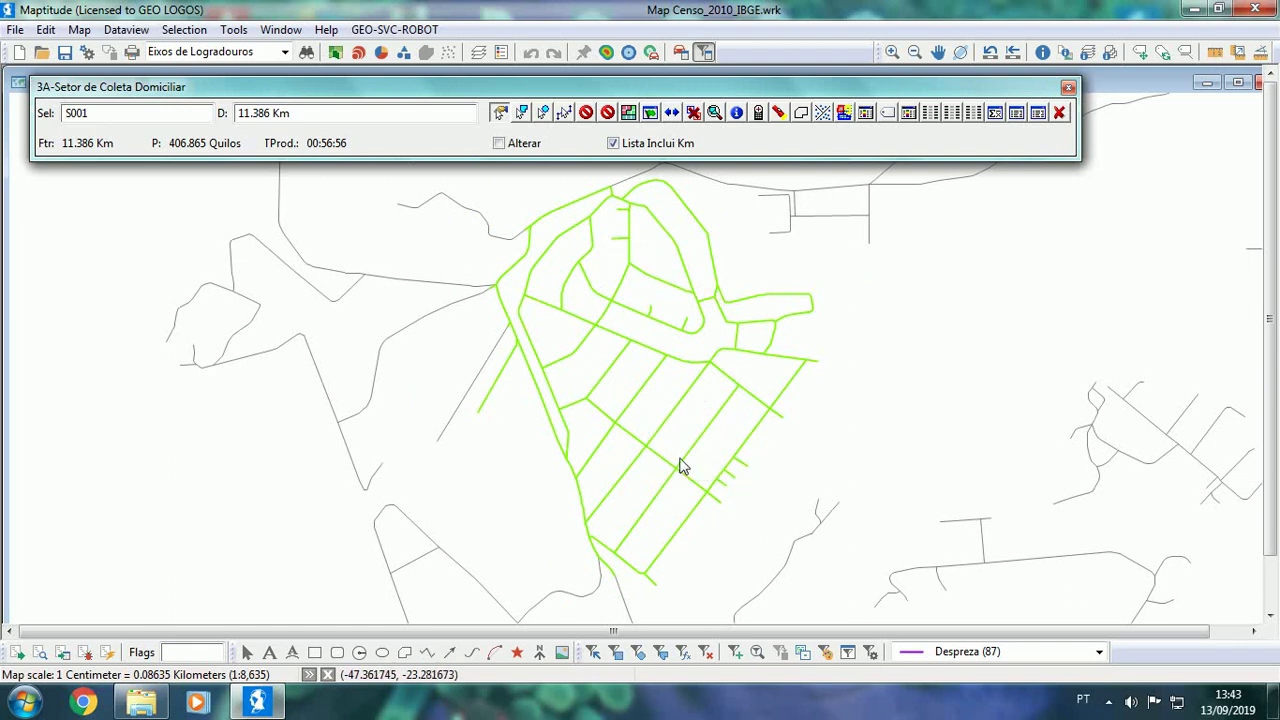
{"action": "left_click", "coordinate": [866, 114]}
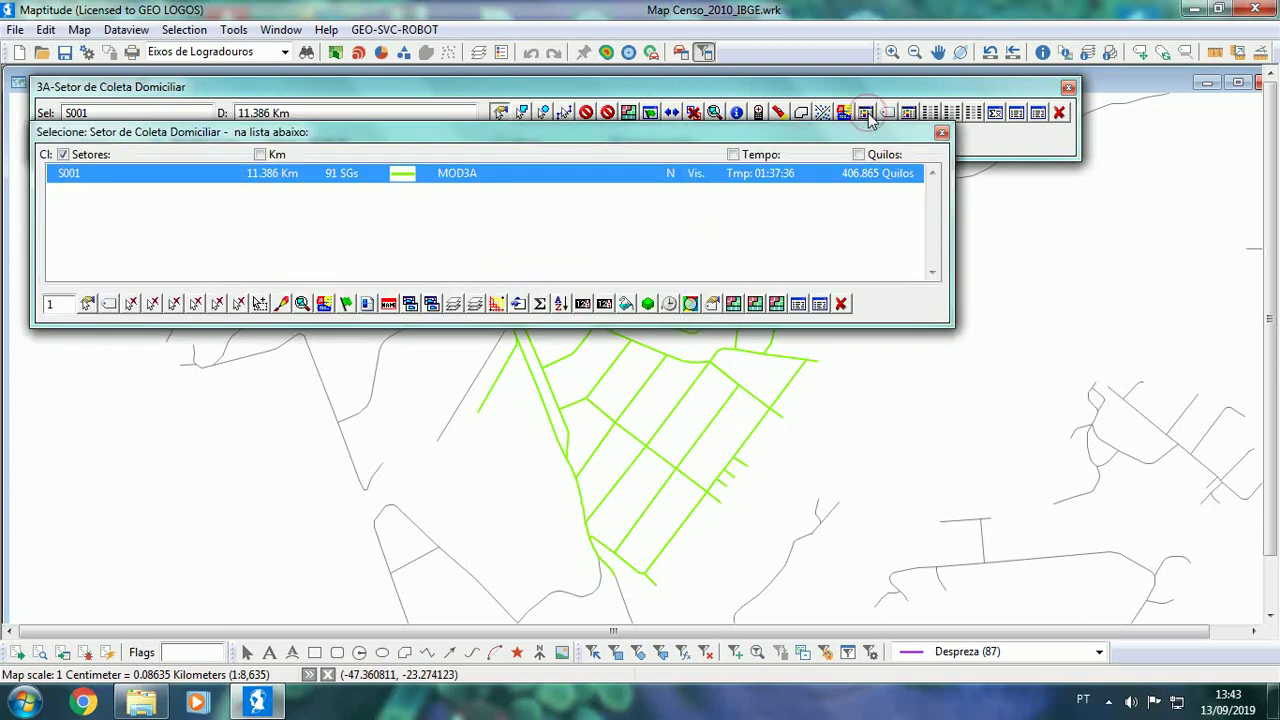
{"action": "left_click", "coordinate": [841, 304]}
{"action": "left_click", "coordinate": [1059, 112]}
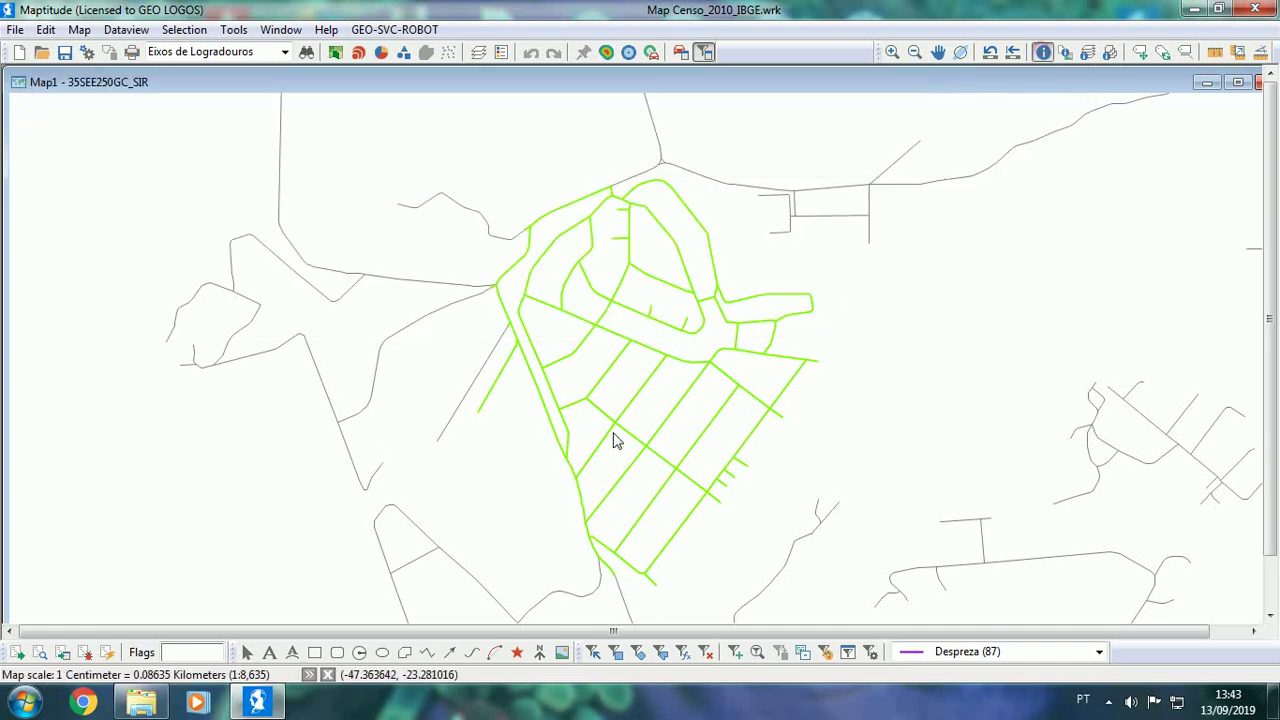
Step: Open the feature info of a street inside sector S001 and examine its VELO_MED and TON_PESO fields
{"action": "left_click", "coordinate": [640, 386]}
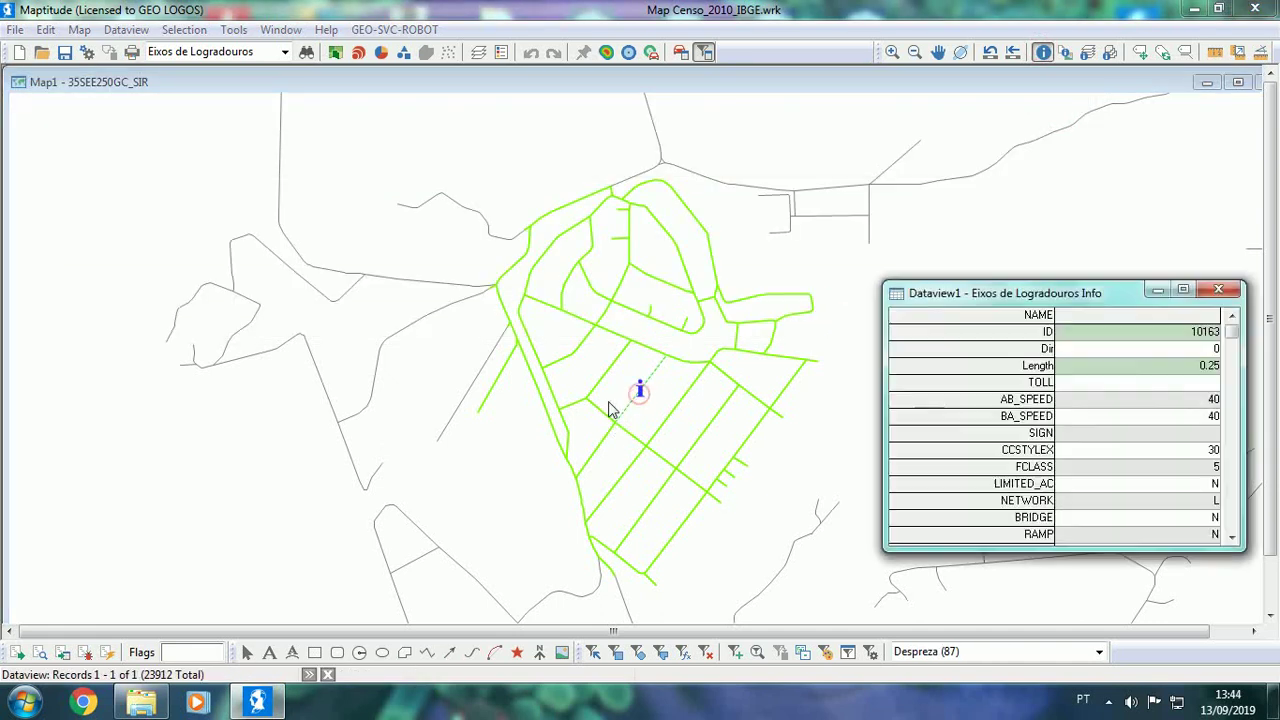
{"action": "left_click", "coordinate": [1236, 535]}
{"action": "left_click", "coordinate": [1236, 535]}
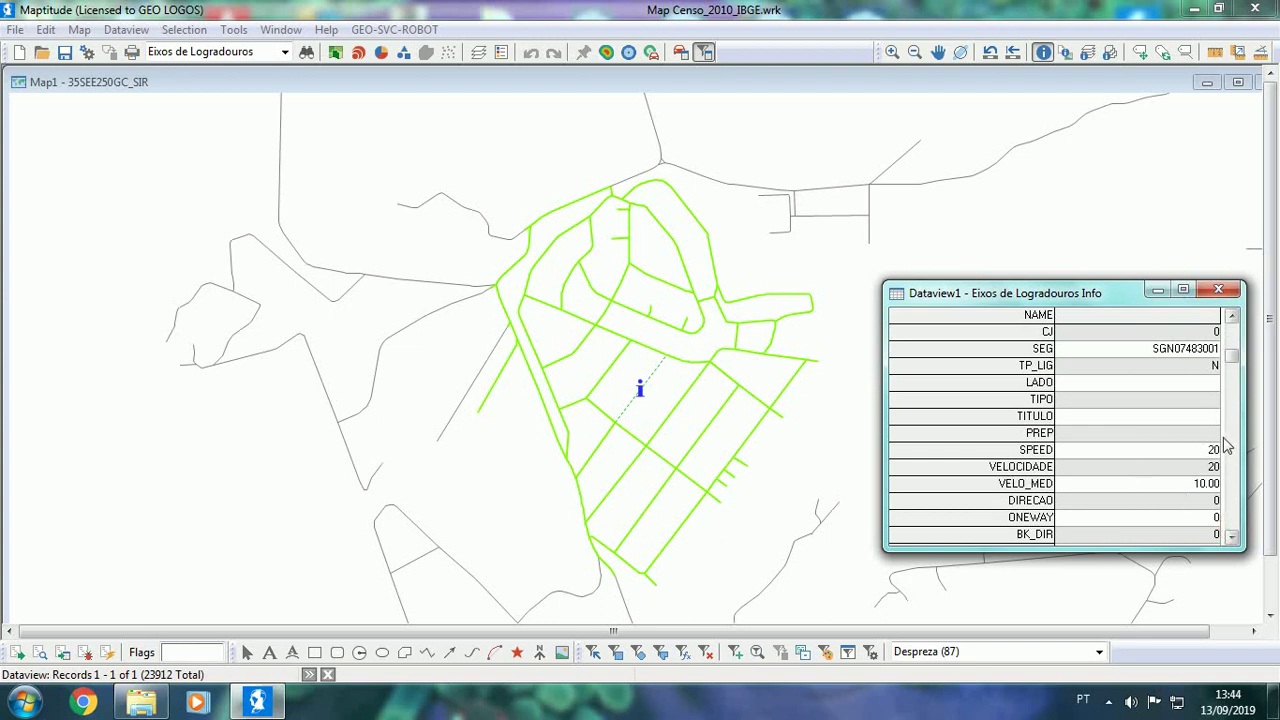
{"action": "left_click", "coordinate": [1233, 535]}
{"action": "left_click", "coordinate": [1233, 535]}
{"action": "left_click", "coordinate": [1233, 535]}
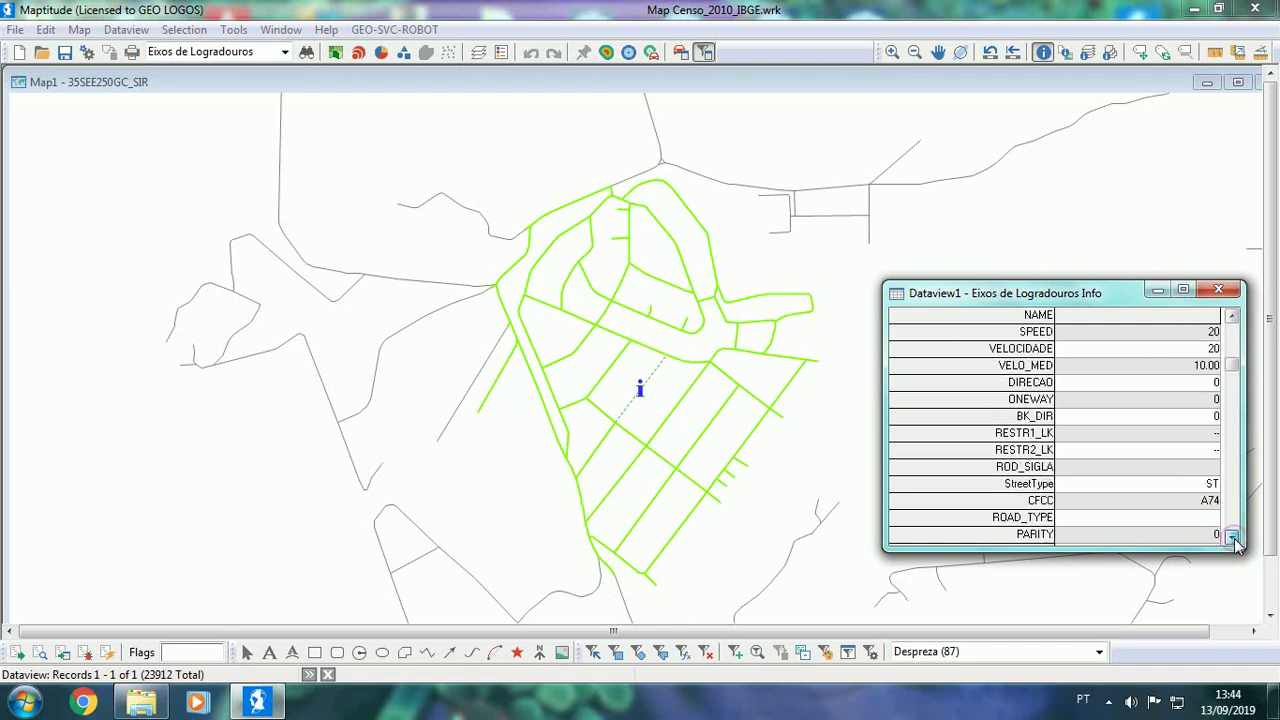
{"action": "left_click", "coordinate": [1233, 535]}
{"action": "left_click", "coordinate": [1233, 535]}
{"action": "left_click", "coordinate": [1233, 535]}
{"action": "left_click", "coordinate": [1233, 535]}
{"action": "left_click", "coordinate": [1233, 535]}
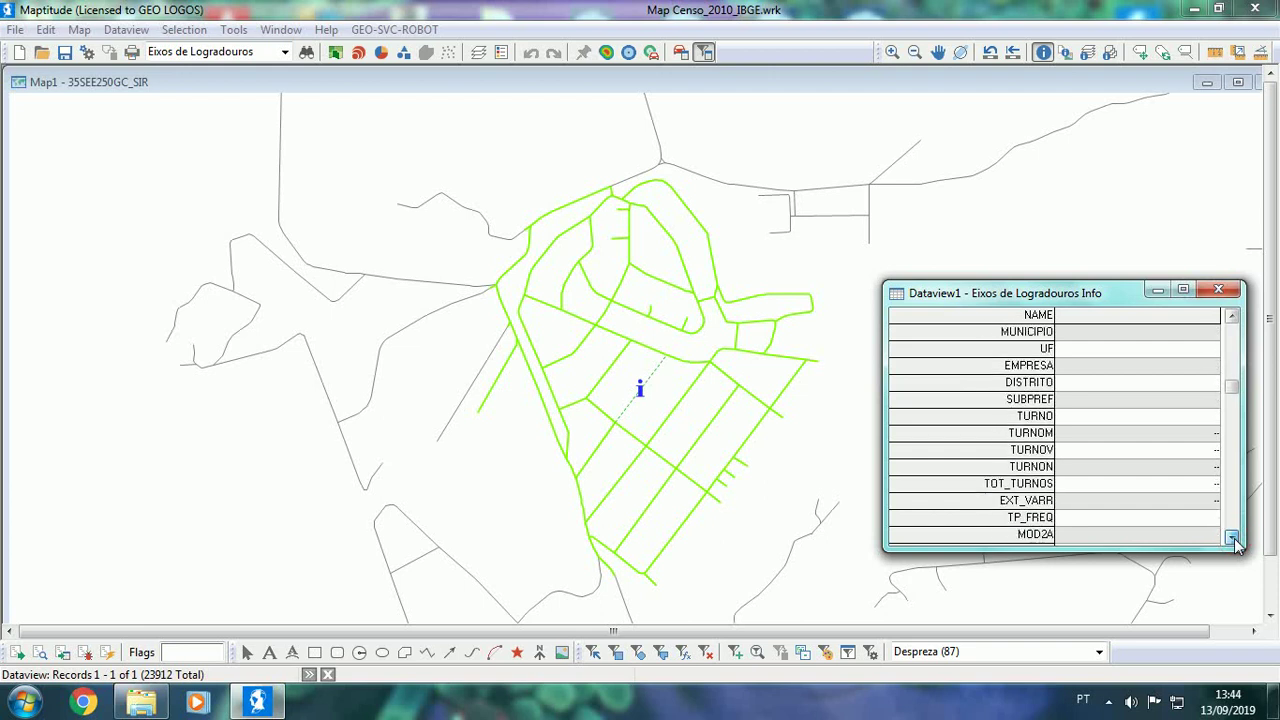
{"action": "left_click", "coordinate": [1233, 535]}
{"action": "left_click", "coordinate": [1233, 535]}
{"action": "left_click", "coordinate": [1233, 536]}
{"action": "left_click", "coordinate": [1233, 536]}
{"action": "left_click", "coordinate": [1233, 536]}
{"action": "left_click", "coordinate": [1233, 536]}
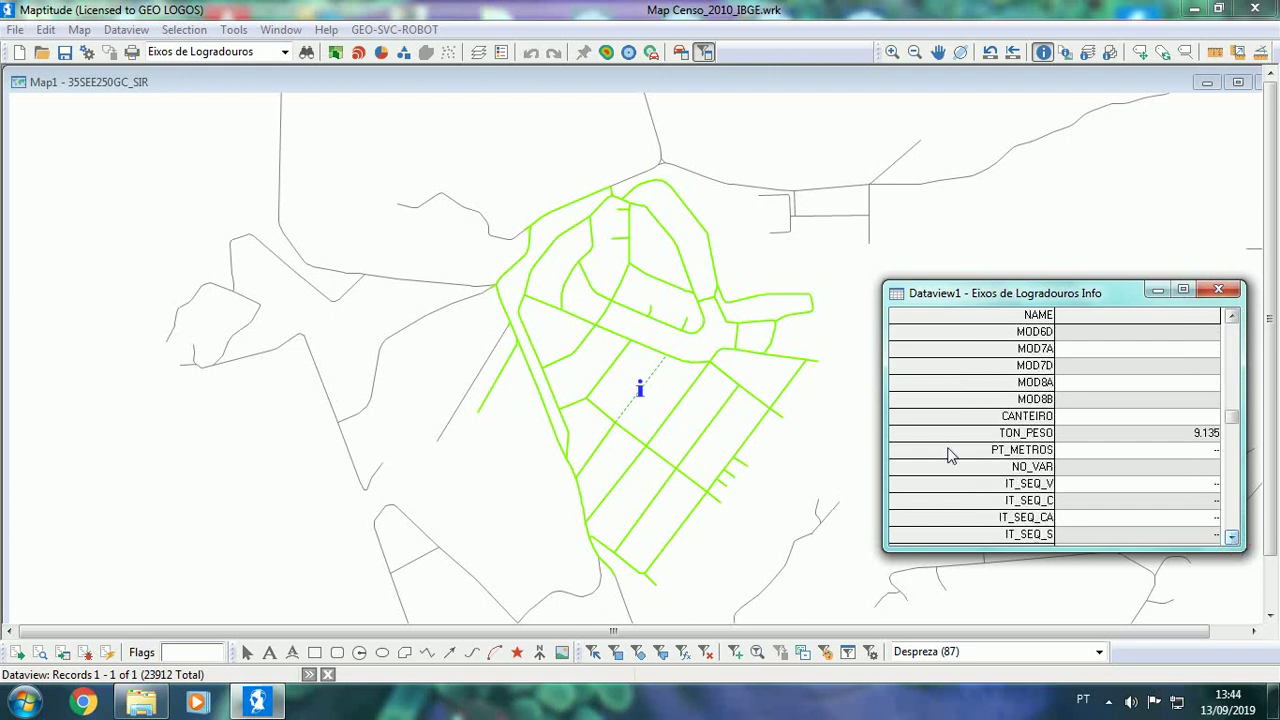
Step: Examine the street's fields below TON_PESO, through FTR_COLETA, PERC_IMPROD, VELO_MEDIA and VELO_MEDIM, and close its info window
{"action": "left_click", "coordinate": [1233, 536]}
{"action": "left_click", "coordinate": [1233, 536]}
{"action": "left_click", "coordinate": [1233, 536]}
{"action": "left_click", "coordinate": [1233, 536]}
{"action": "left_click", "coordinate": [1233, 536]}
{"action": "left_click", "coordinate": [1233, 536]}
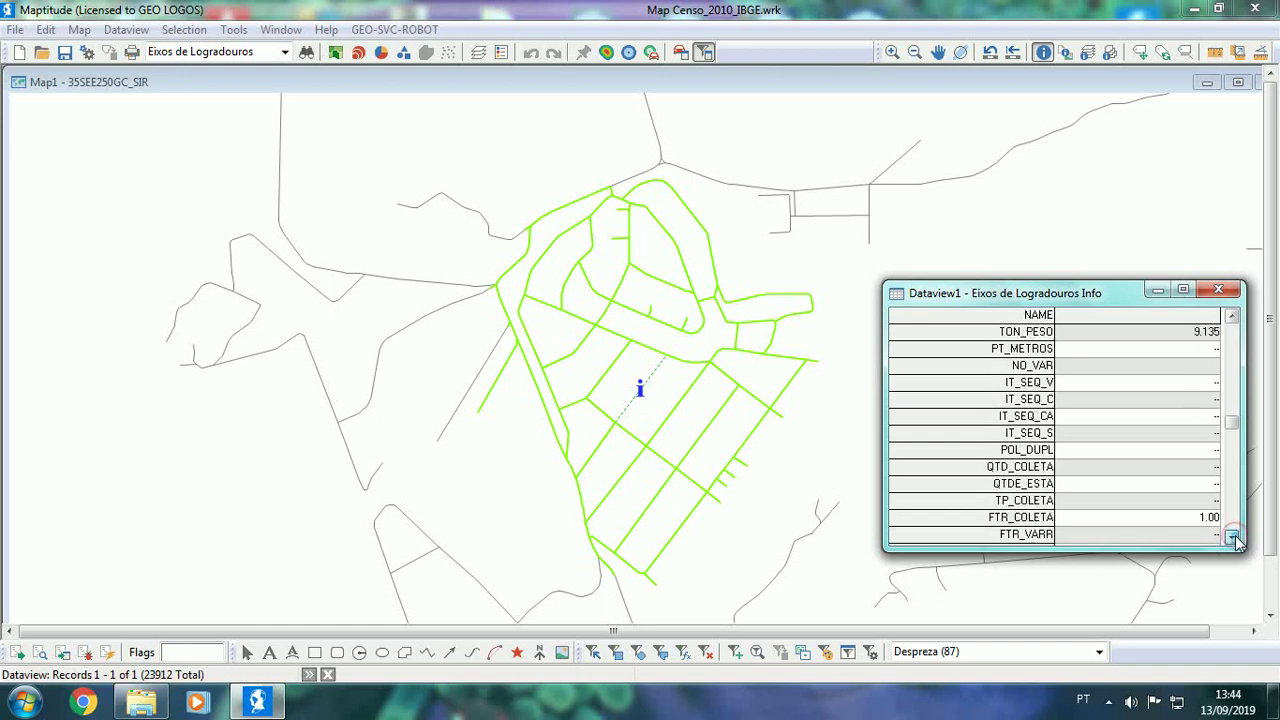
{"action": "left_click", "coordinate": [1233, 536]}
{"action": "left_click", "coordinate": [1233, 536]}
{"action": "left_click", "coordinate": [1233, 536]}
{"action": "left_click", "coordinate": [1233, 536]}
{"action": "left_click", "coordinate": [1233, 536]}
{"action": "left_click", "coordinate": [1233, 536]}
{"action": "left_click", "coordinate": [1233, 536]}
{"action": "left_click", "coordinate": [1233, 536]}
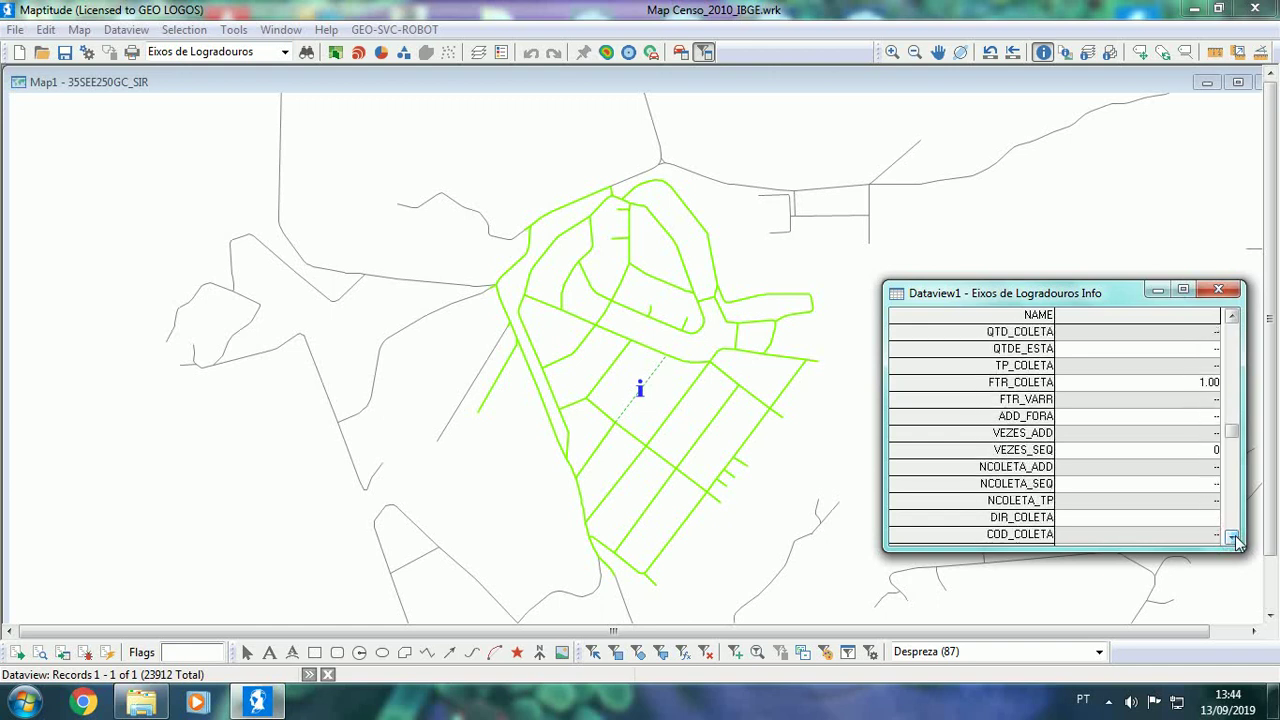
{"action": "left_click", "coordinate": [1233, 536]}
{"action": "left_click", "coordinate": [1233, 536]}
{"action": "left_click", "coordinate": [1233, 536]}
{"action": "left_click", "coordinate": [1233, 536]}
{"action": "left_click", "coordinate": [1233, 536]}
{"action": "left_click", "coordinate": [1233, 536]}
{"action": "left_click", "coordinate": [1233, 536]}
{"action": "left_click", "coordinate": [1233, 536]}
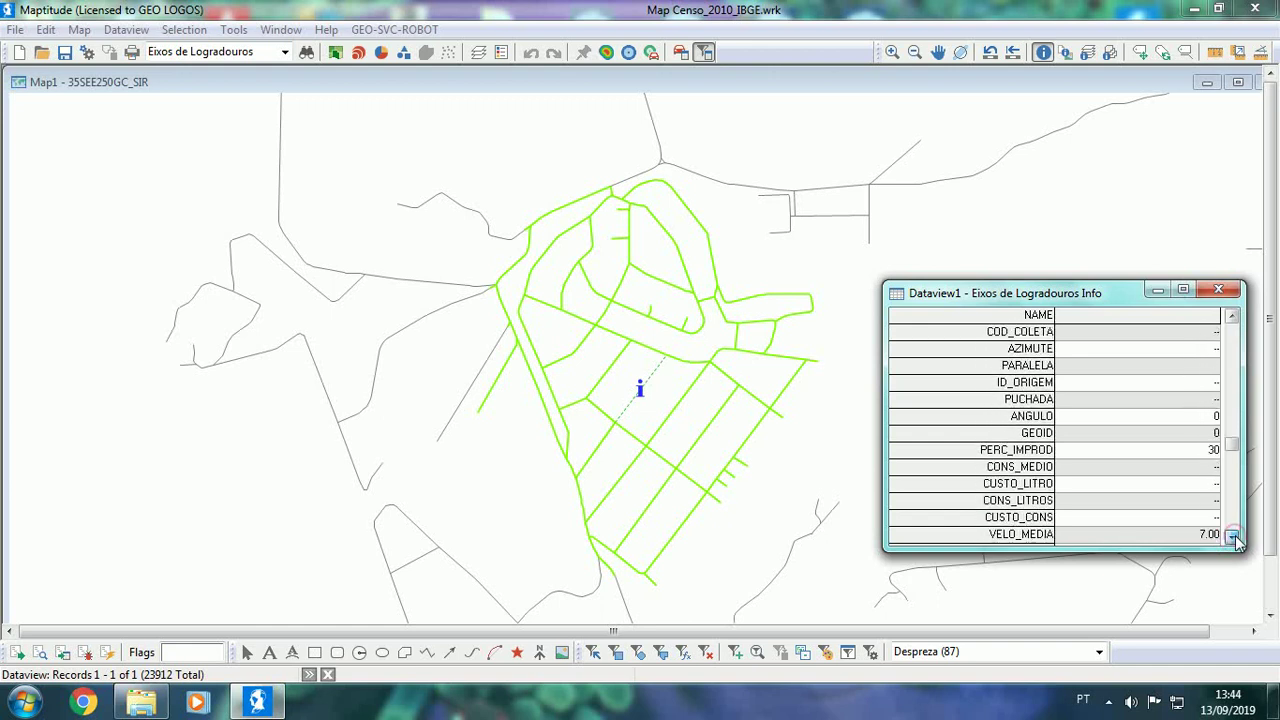
{"action": "left_click", "coordinate": [1233, 536]}
{"action": "left_click", "coordinate": [1233, 536]}
{"action": "left_click", "coordinate": [1233, 536]}
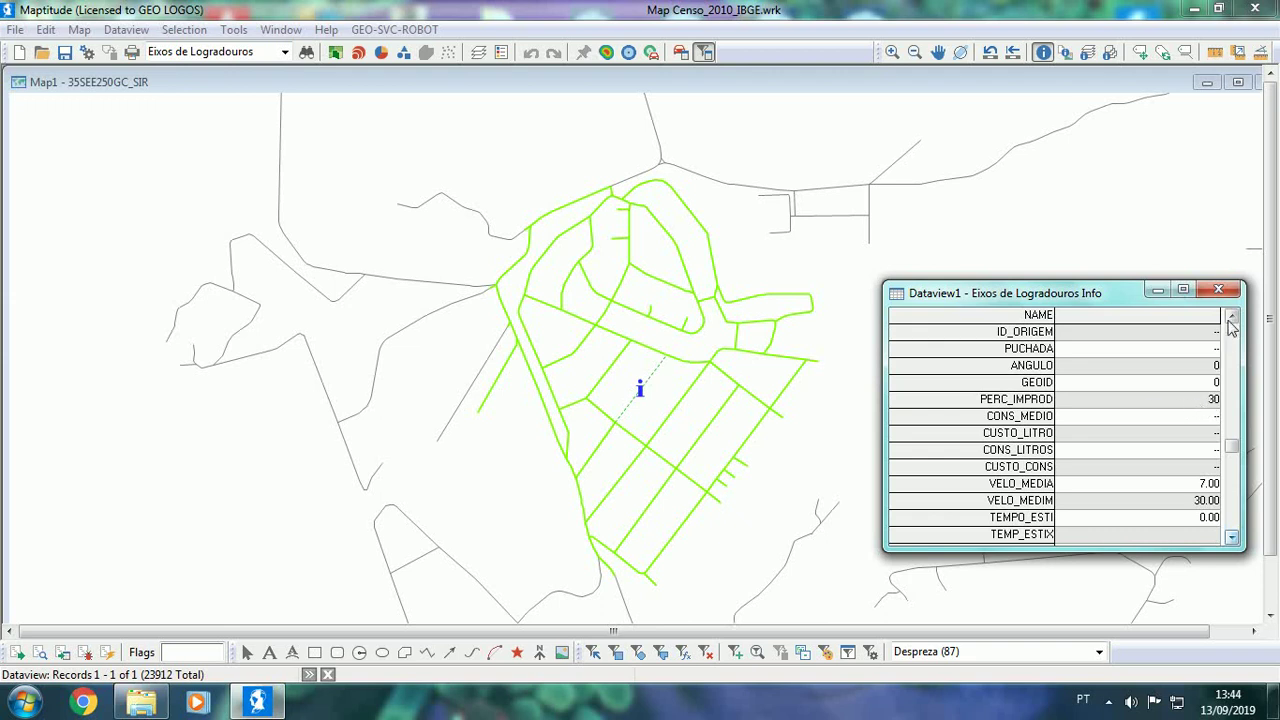
{"action": "left_click", "coordinate": [1219, 289]}
Step: Reopen the household collection sector tool (3A - Setor: Coleta Domiciliar) with sector S001 loaded
{"action": "scroll", "coordinate": [632, 322], "scroll_direction": "down", "scroll_amount": 1}
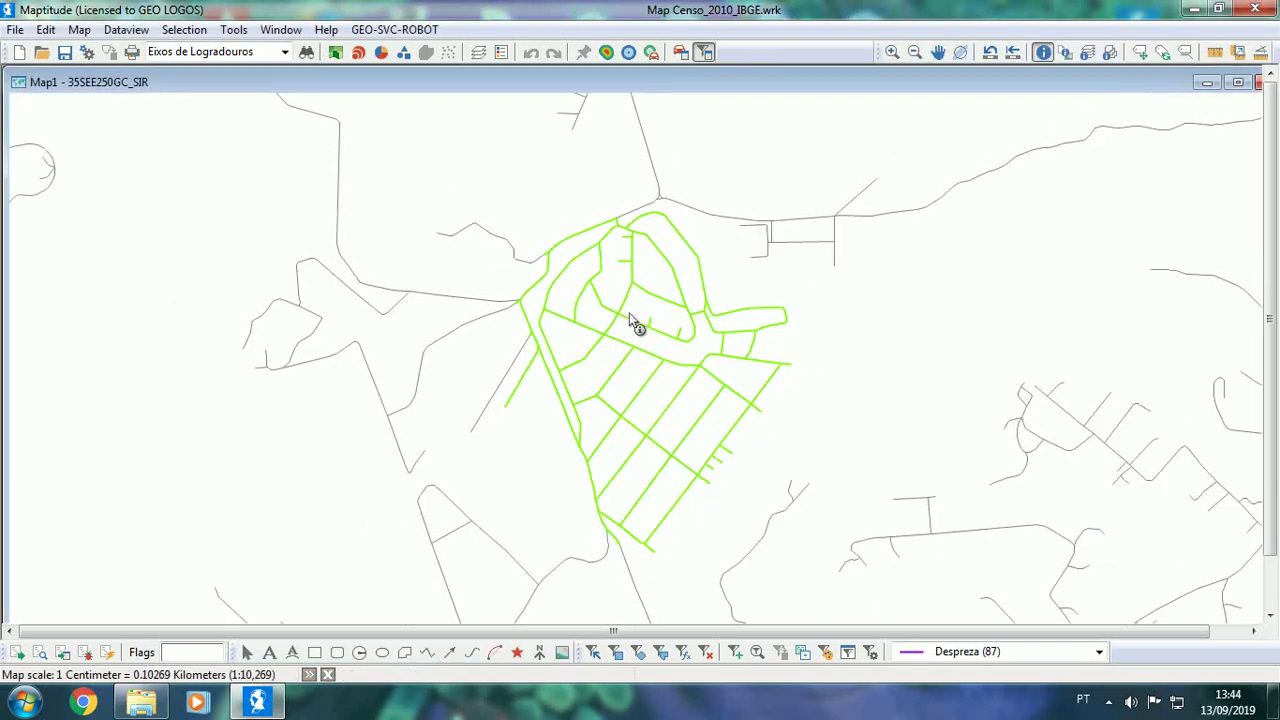
{"action": "scroll", "coordinate": [651, 337], "scroll_direction": "up", "scroll_amount": 1}
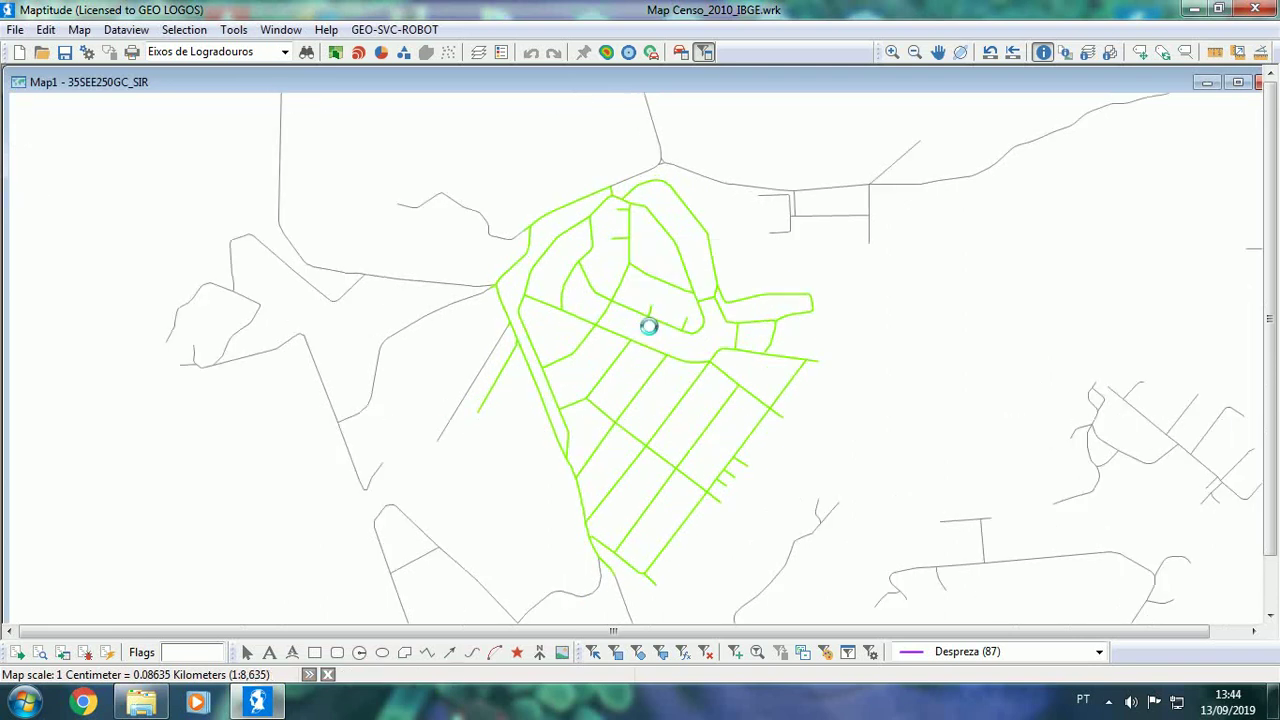
{"action": "scroll", "coordinate": [649, 326], "scroll_direction": "down", "scroll_amount": 1}
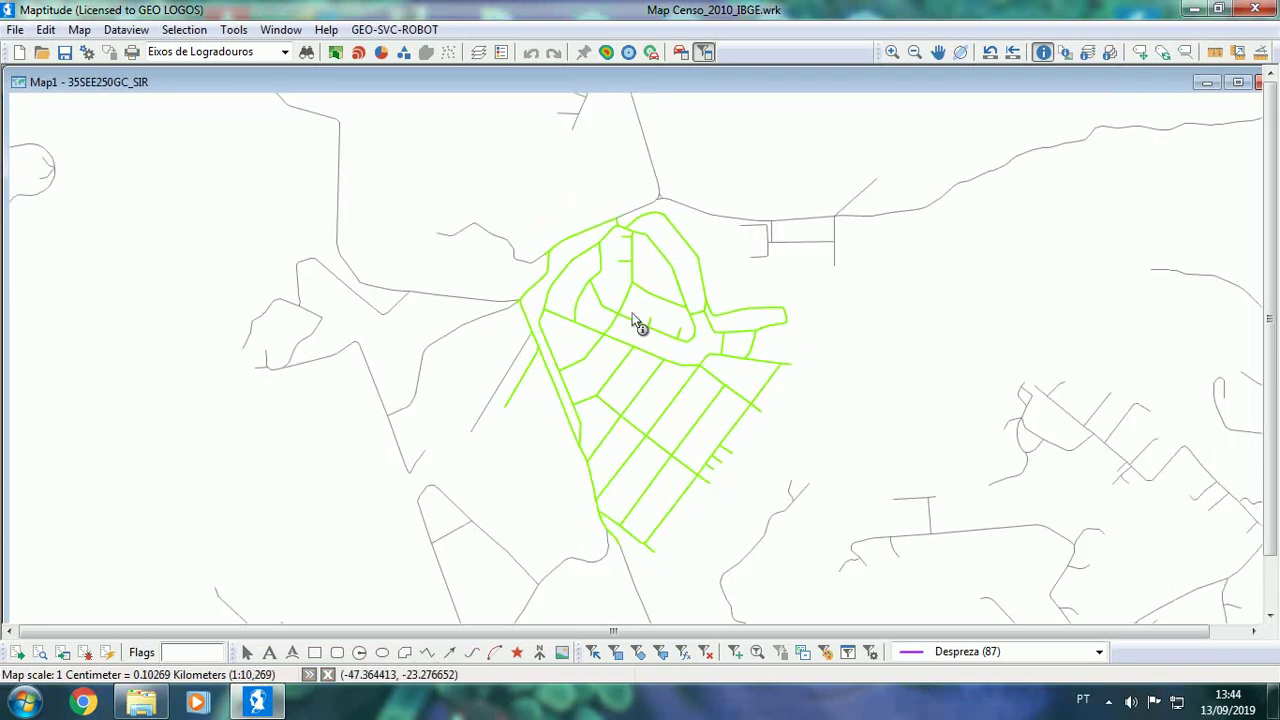
{"action": "left_click", "coordinate": [381, 30]}
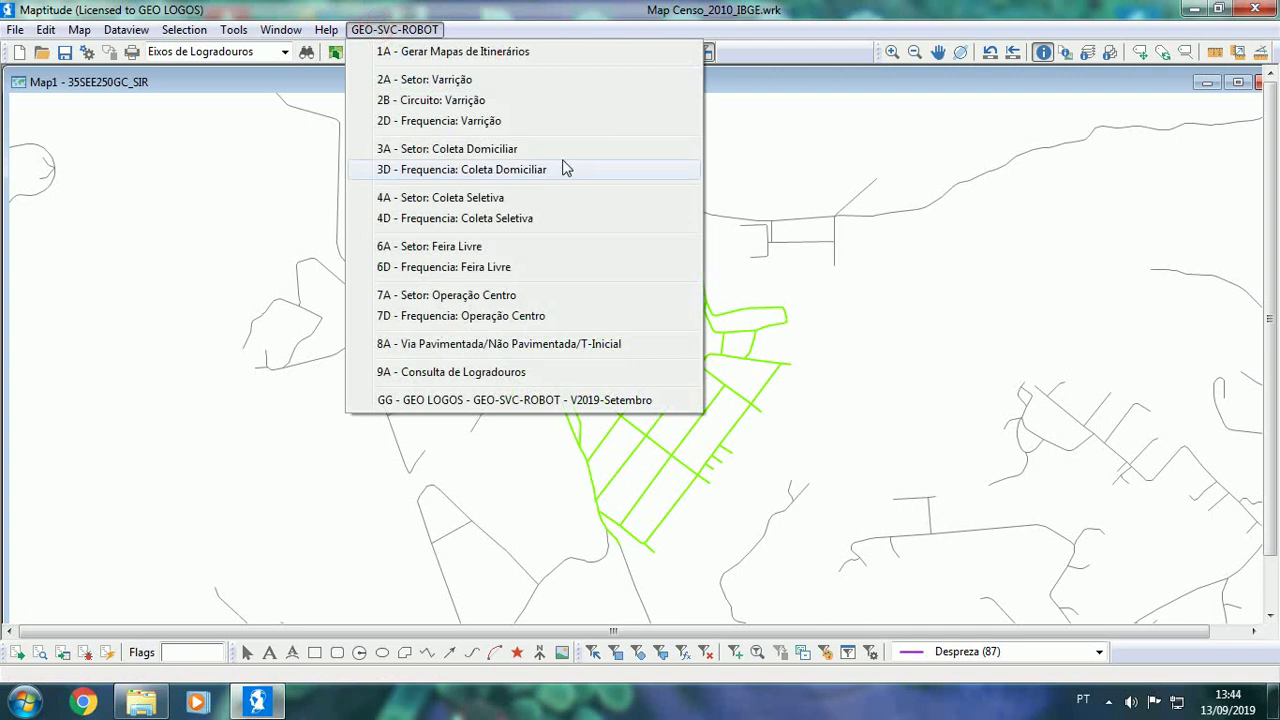
{"action": "left_click", "coordinate": [523, 150]}
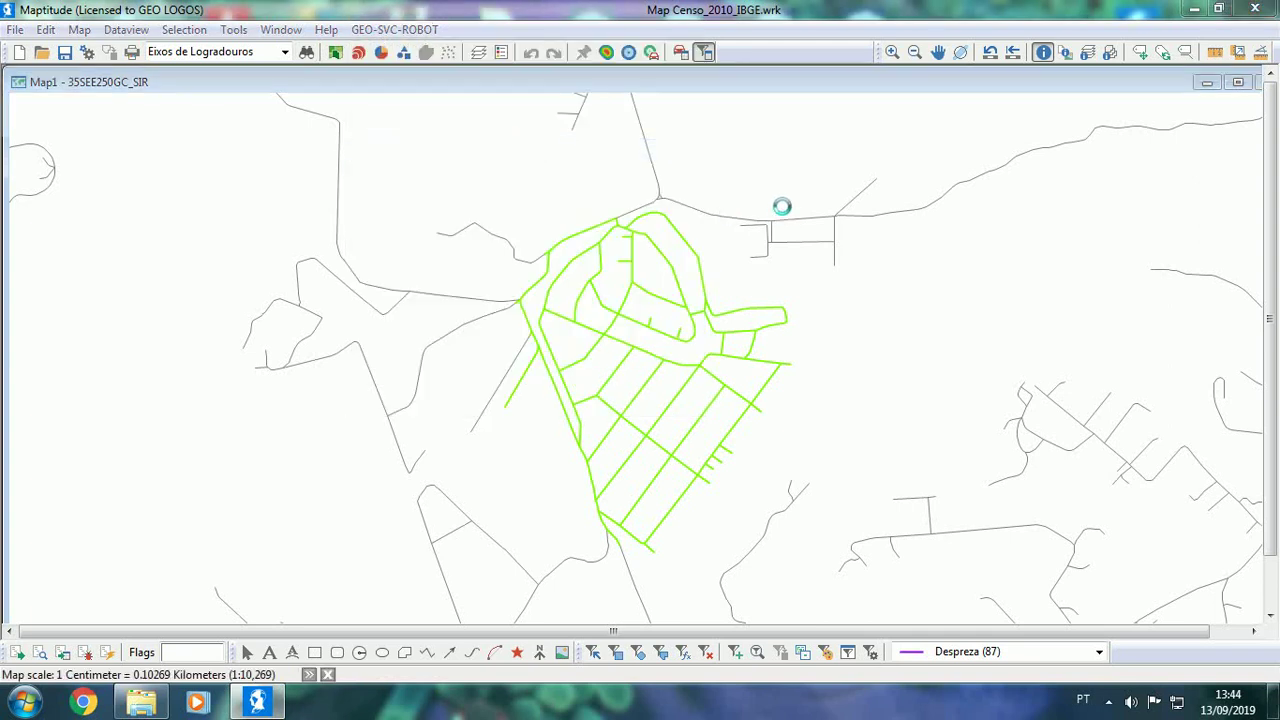
{"action": "left_click", "coordinate": [599, 343]}
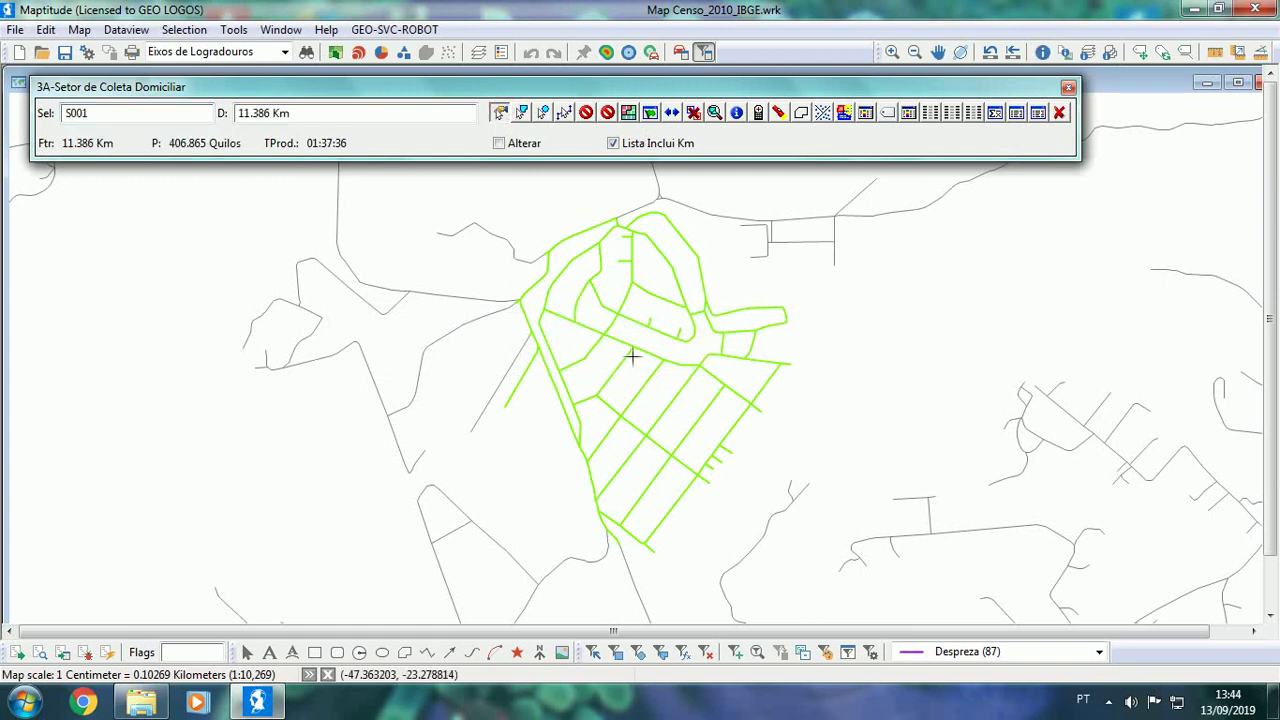
{"action": "scroll", "coordinate": [674, 283], "scroll_direction": "down", "scroll_amount": 1}
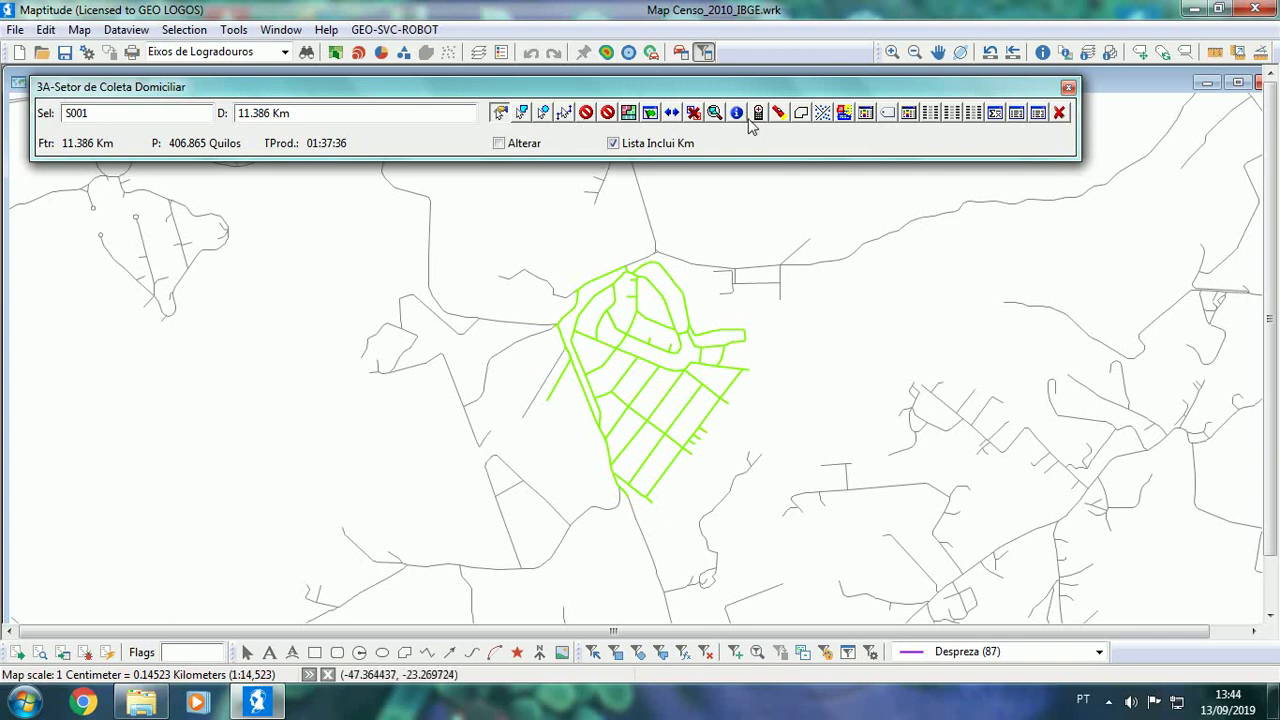
Step: Remove sector S001 through the sector list and close the household collection sector tool
{"action": "left_click", "coordinate": [866, 112]}
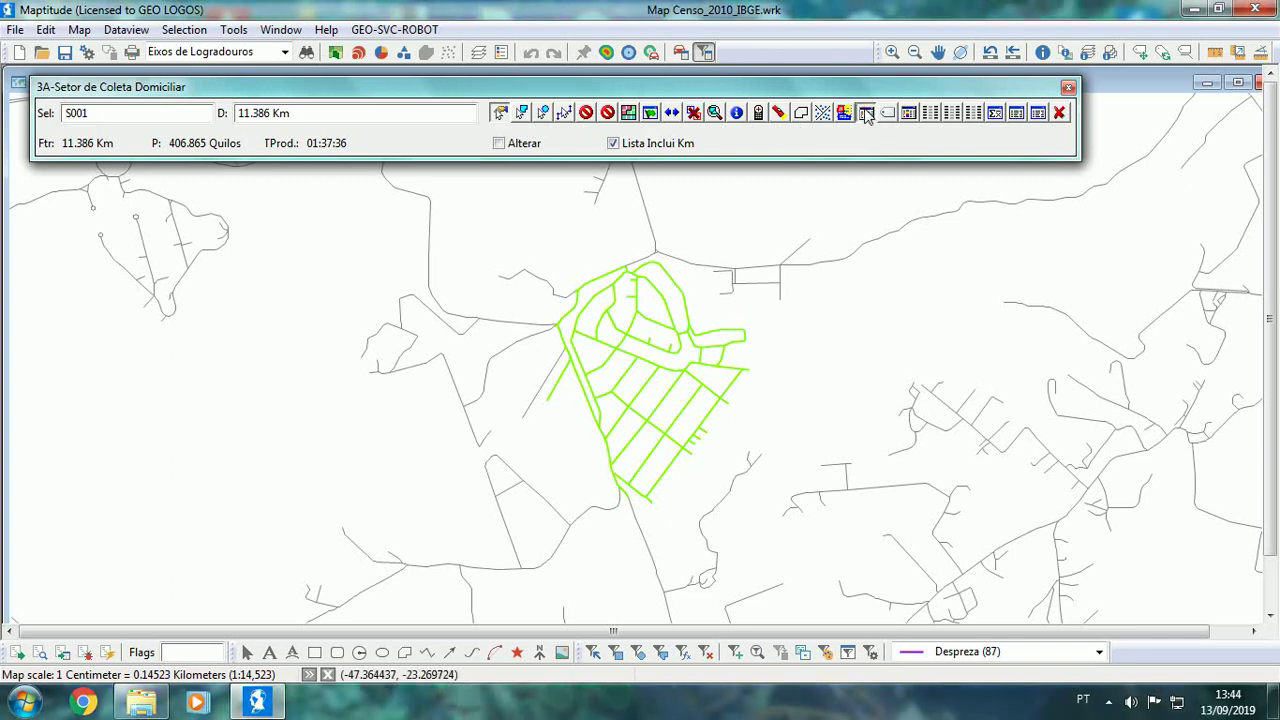
{"action": "left_click", "coordinate": [131, 304]}
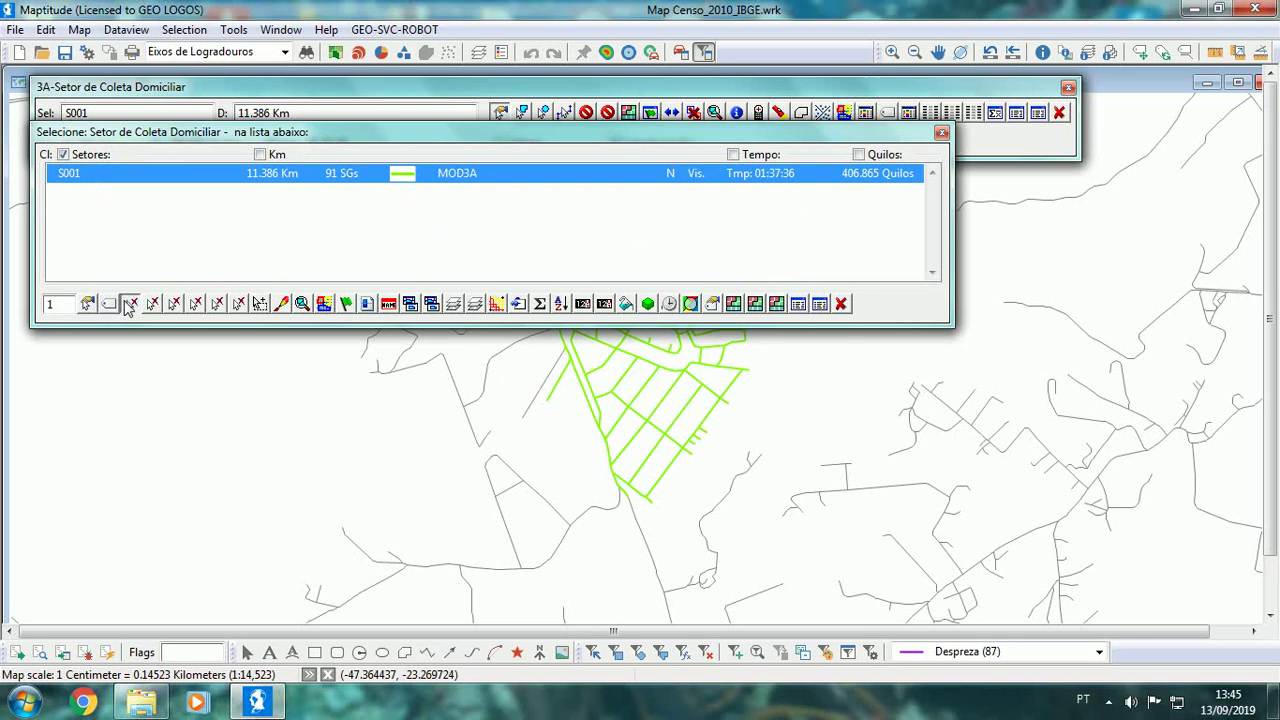
{"action": "left_click", "coordinate": [609, 380]}
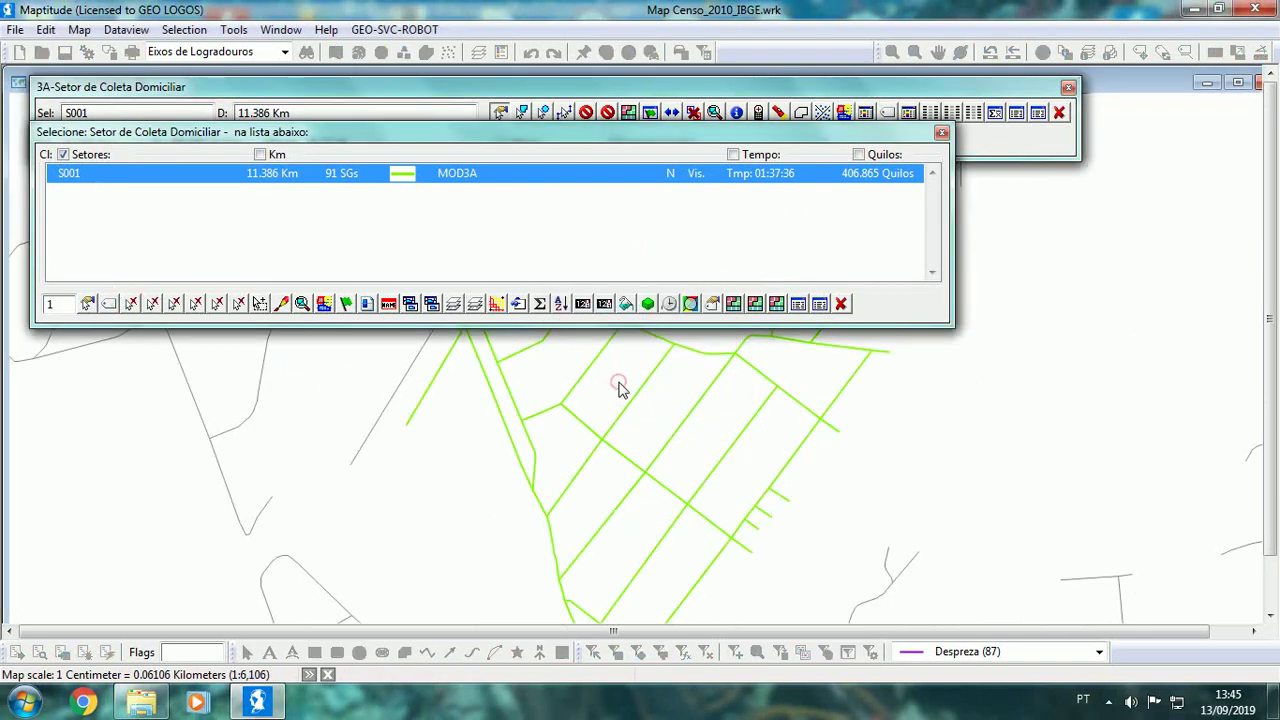
{"action": "left_click", "coordinate": [1059, 112]}
Step: Examine the street network around the former sector S001 and across the wider municipality
{"action": "scroll", "coordinate": [742, 300], "scroll_direction": "down", "scroll_amount": 3}
{"action": "scroll", "coordinate": [745, 307], "scroll_direction": "down", "scroll_amount": 2}
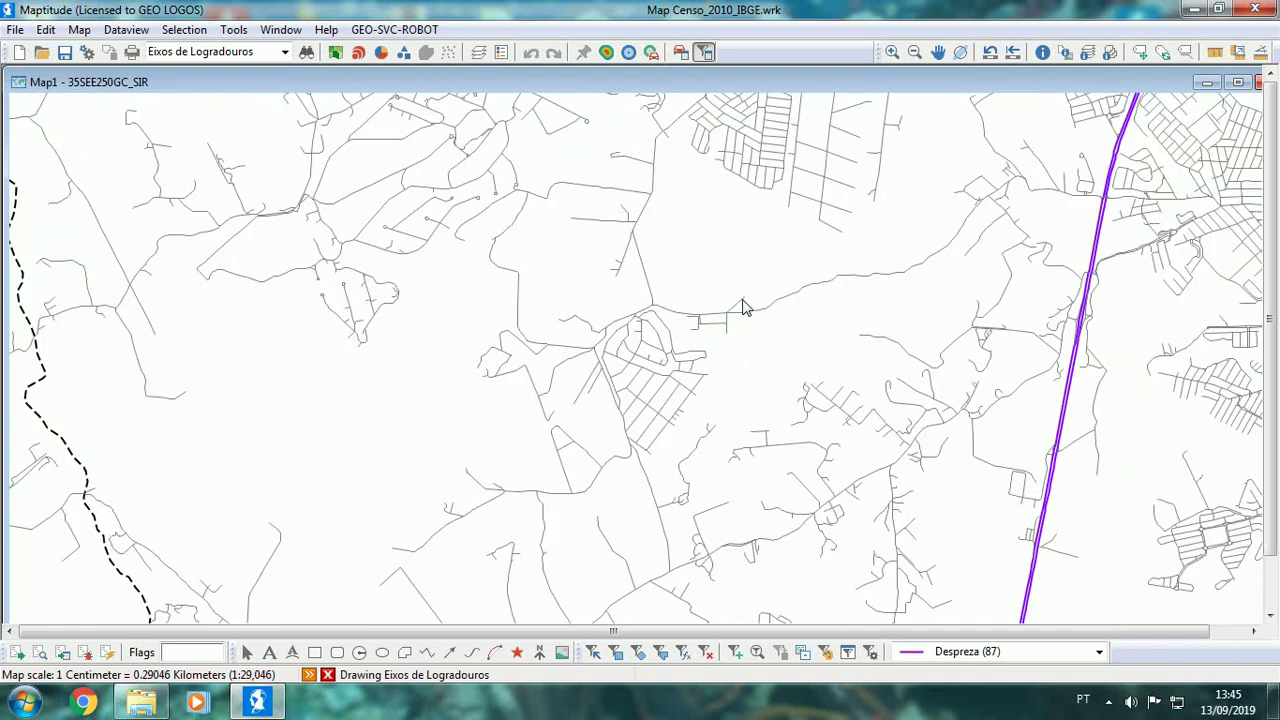
{"action": "left_click", "coordinate": [937, 52]}
{"action": "left_click_drag", "start_coordinate": [837, 191], "coordinate": [820, 251]}
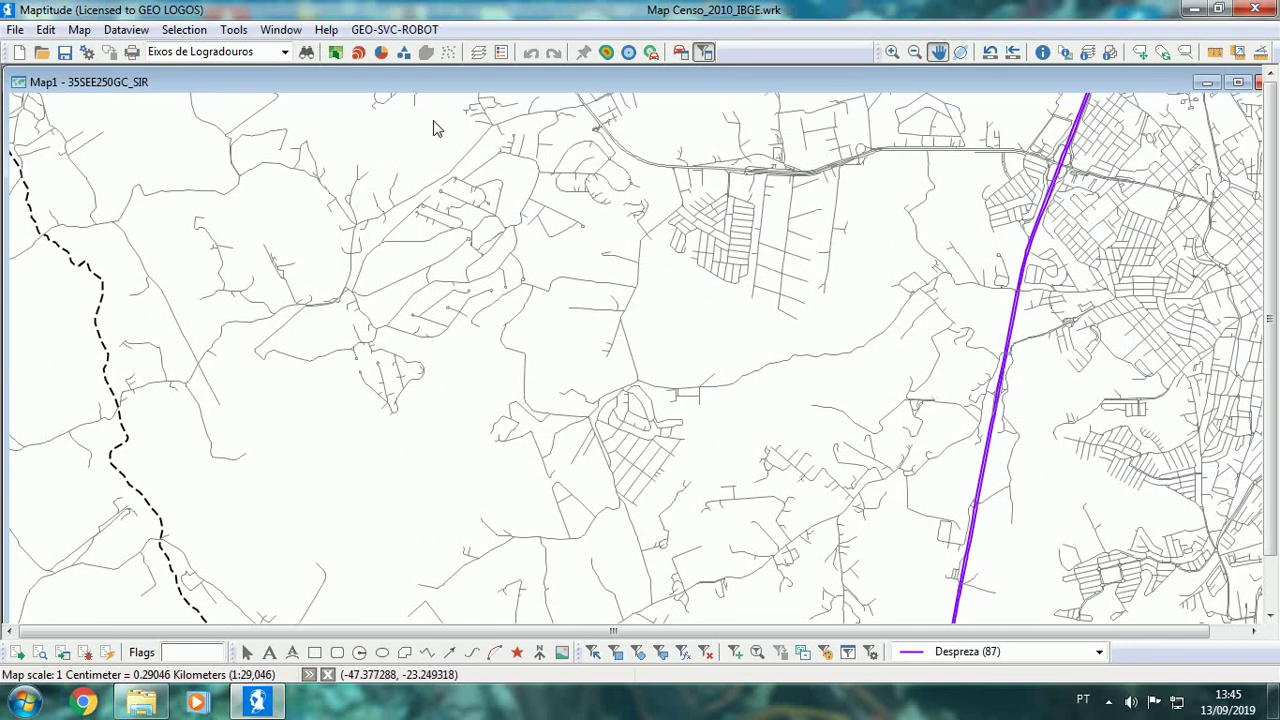
{"action": "mouse_move", "coordinate": [875, 458]}
{"action": "mouse_move", "coordinate": [800, 434]}
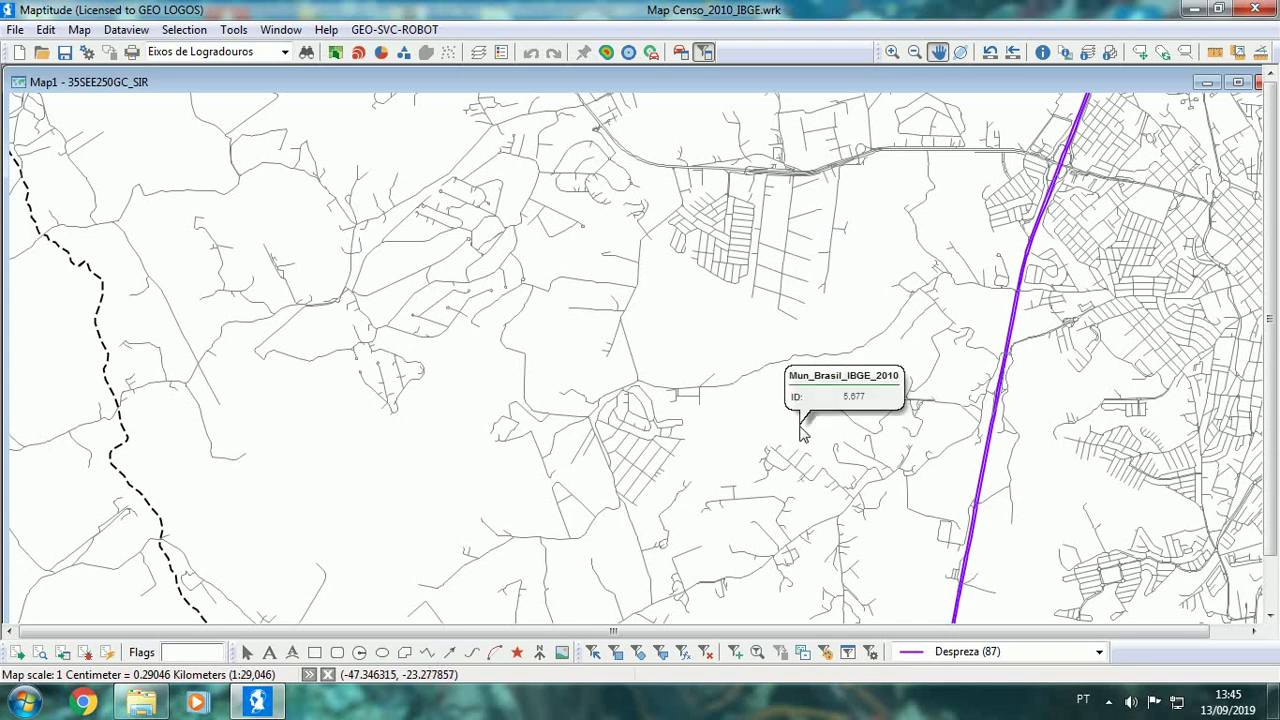
{"action": "mouse_move", "coordinate": [667, 333]}
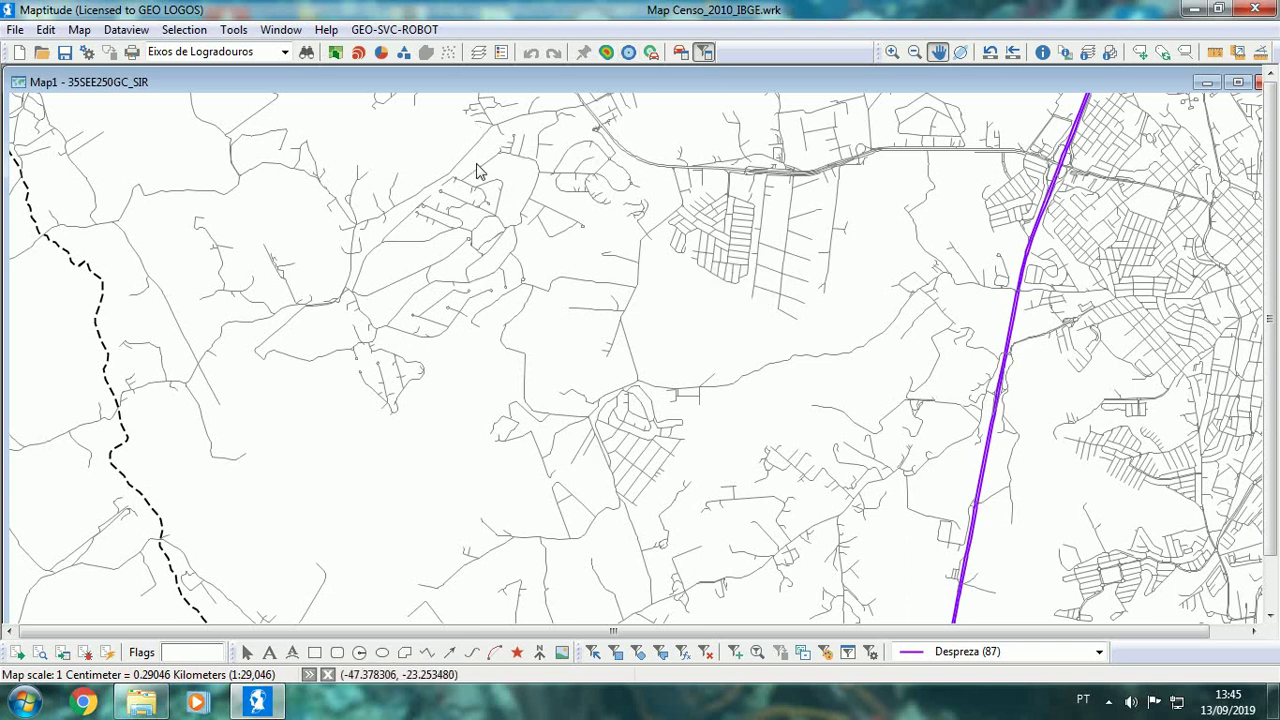
{"action": "mouse_move", "coordinate": [615, 283]}
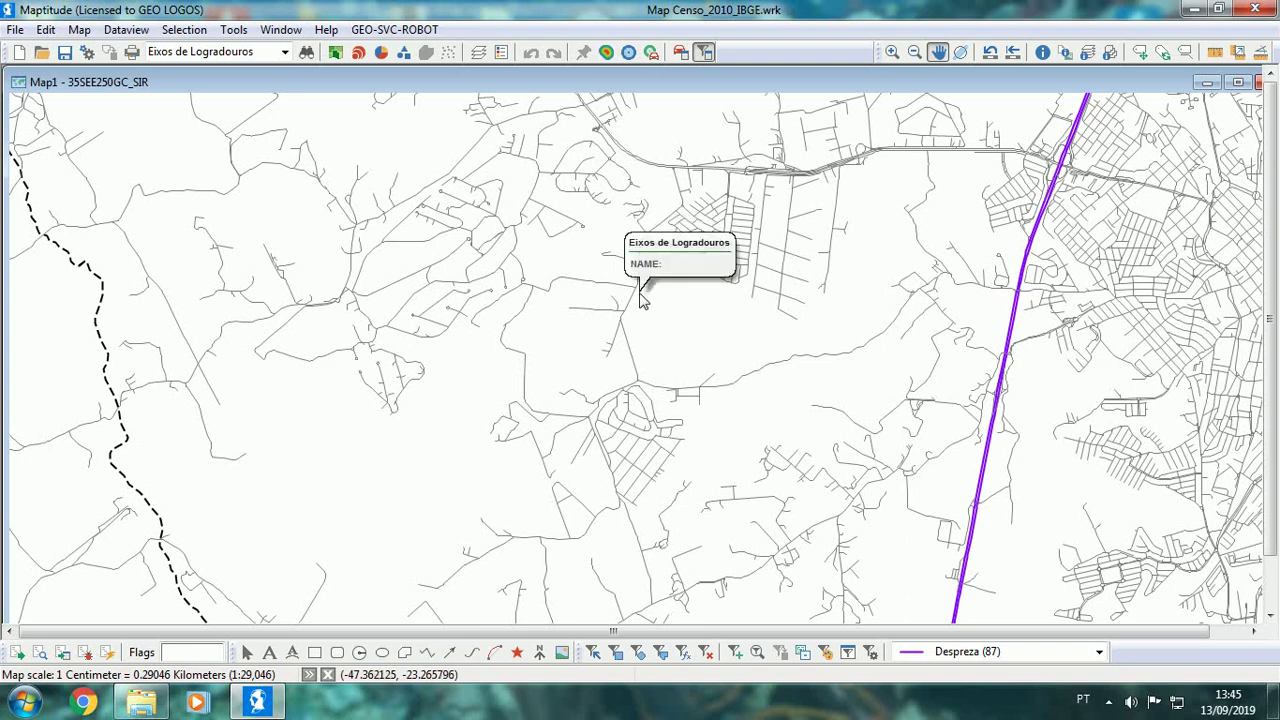
{"action": "left_click_drag", "start_coordinate": [710, 328], "coordinate": [706, 277]}
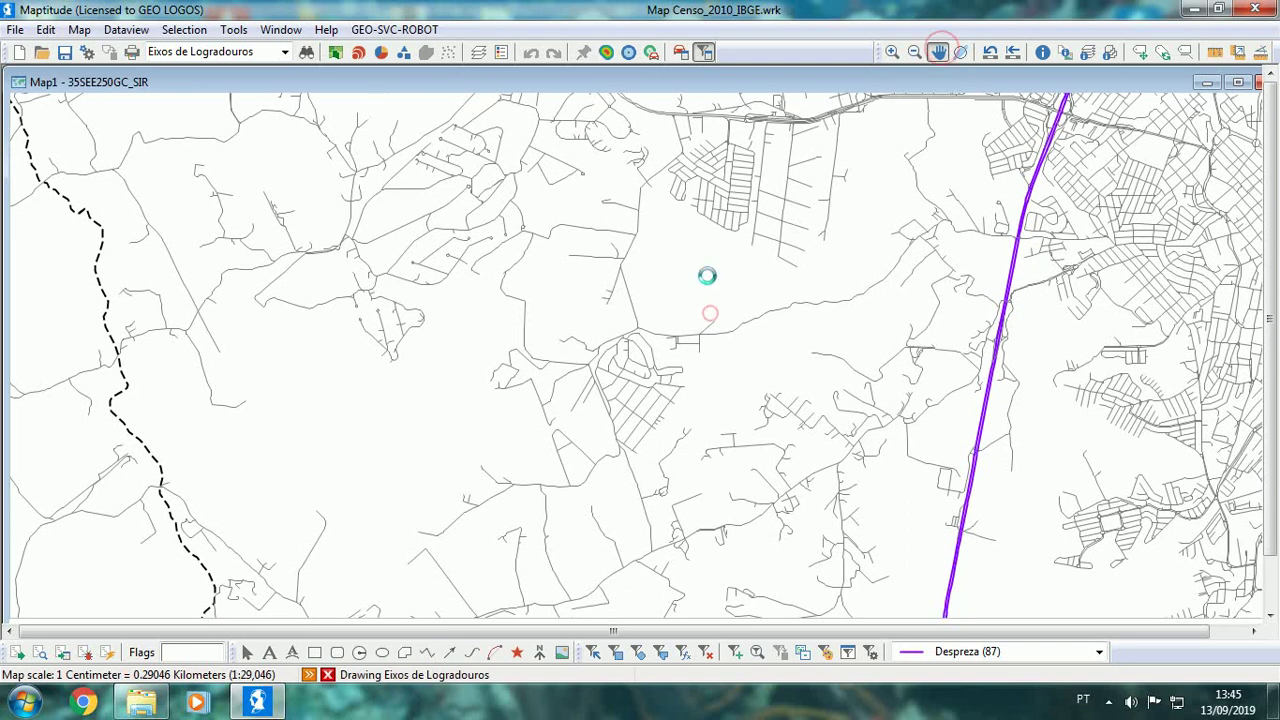
{"action": "scroll", "coordinate": [700, 251], "scroll_direction": "down", "scroll_amount": 3}
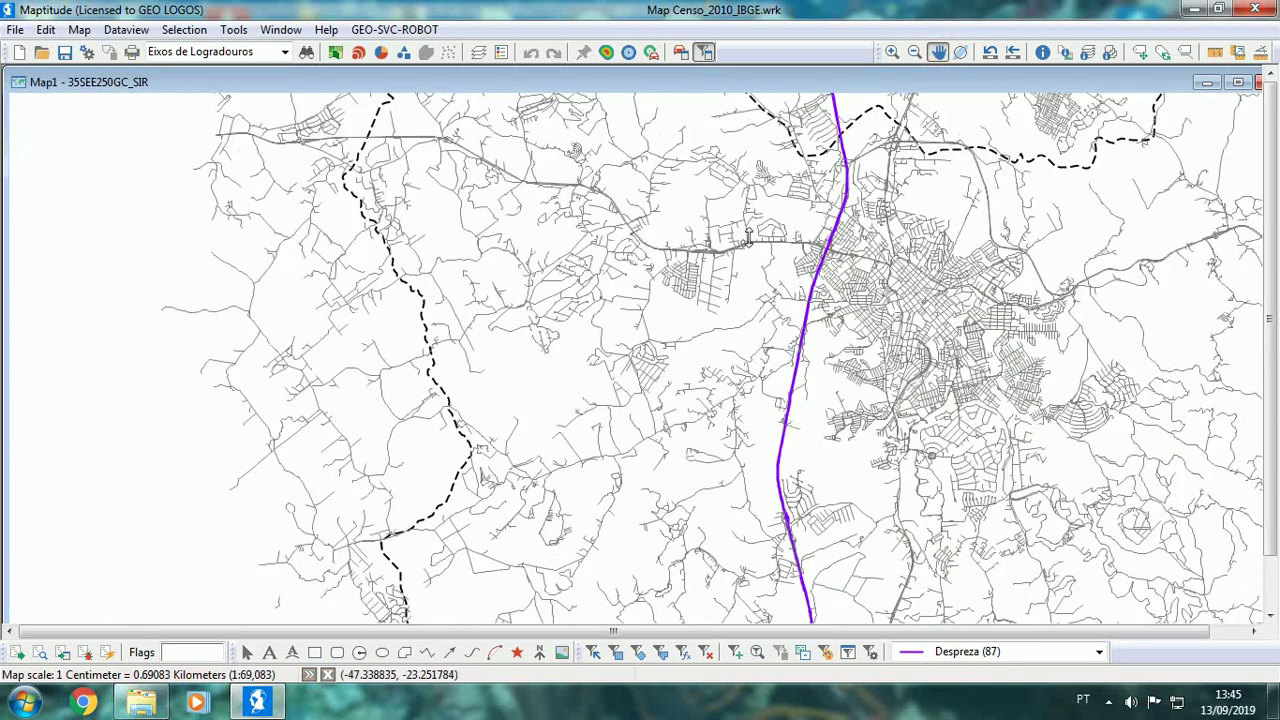
{"action": "left_click_drag", "start_coordinate": [748, 236], "coordinate": [612, 272]}
{"action": "scroll", "coordinate": [686, 259], "scroll_direction": "up", "scroll_amount": 2}
{"action": "scroll", "coordinate": [690, 265], "scroll_direction": "down", "scroll_amount": 3}
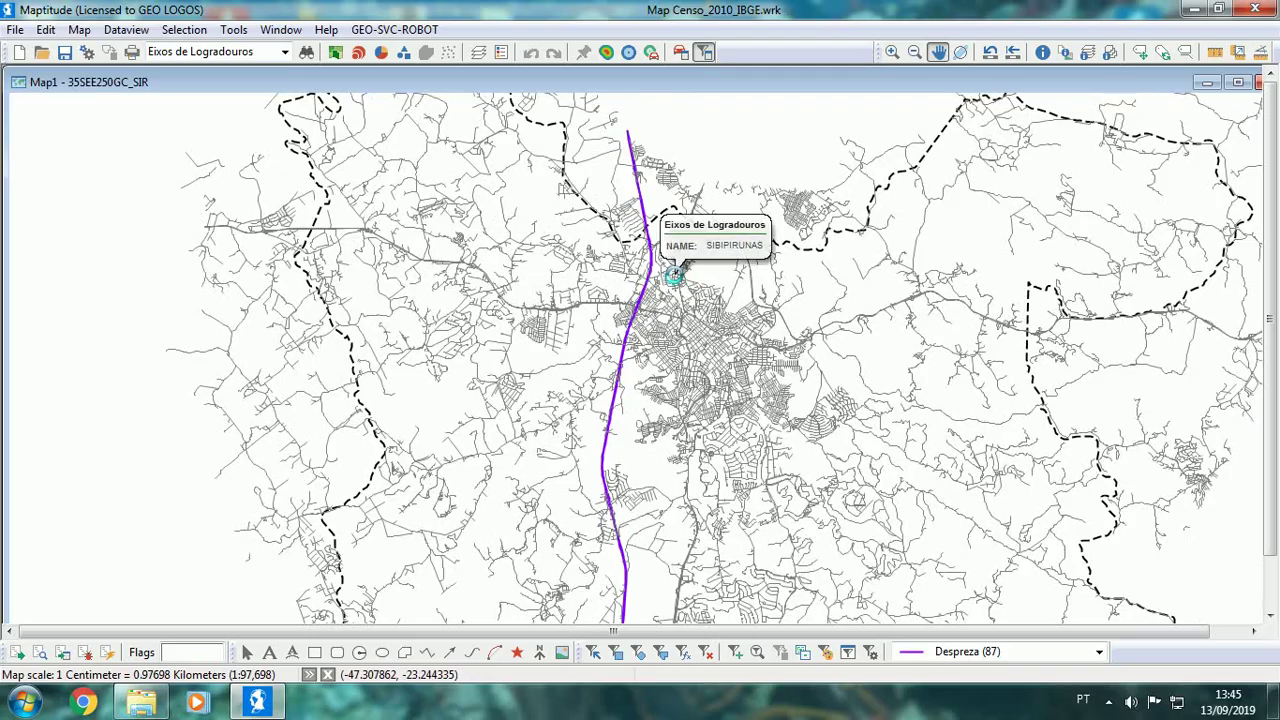